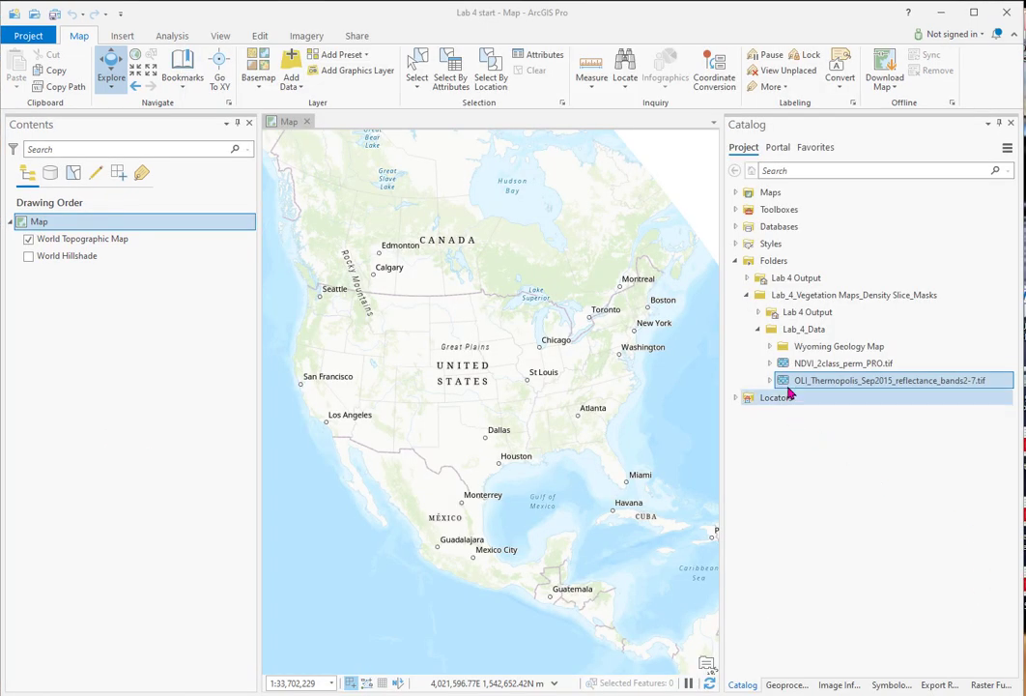
# Step: Add OLI_Thermopolis_Sep2015_reflectance_bands2-7.tif from Lab_4_Data to the map and apply a Standard Deviation stretch to it
pyautogui.moveTo(783, 383)
pyautogui.moveTo(784, 383); pyautogui.dragTo(169, 235)
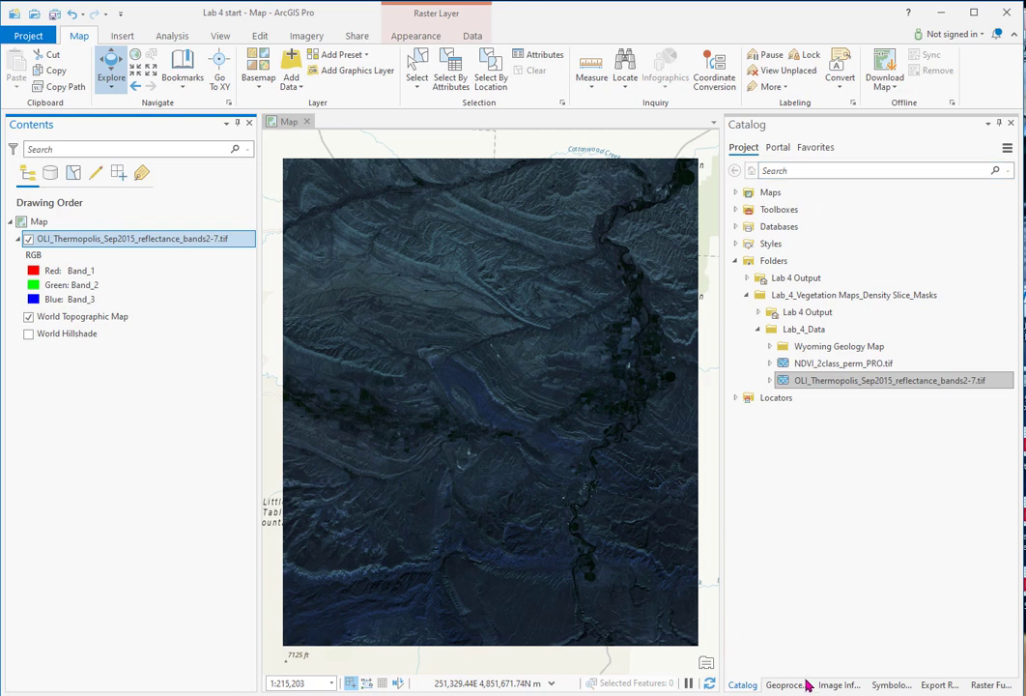
pyautogui.click(890, 684)
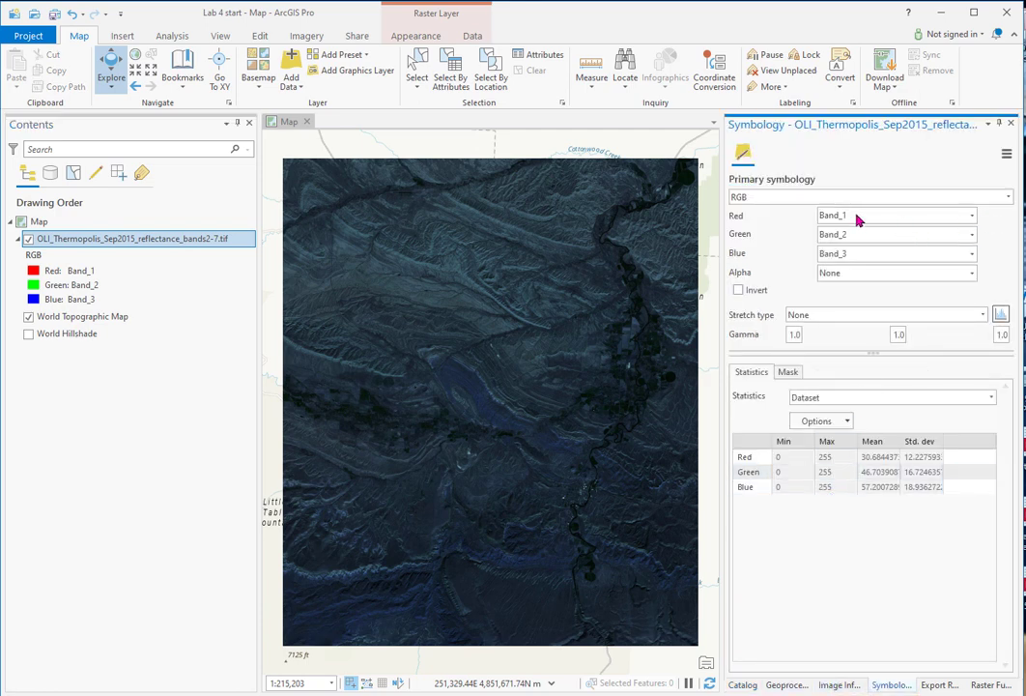
pyautogui.click(985, 315)
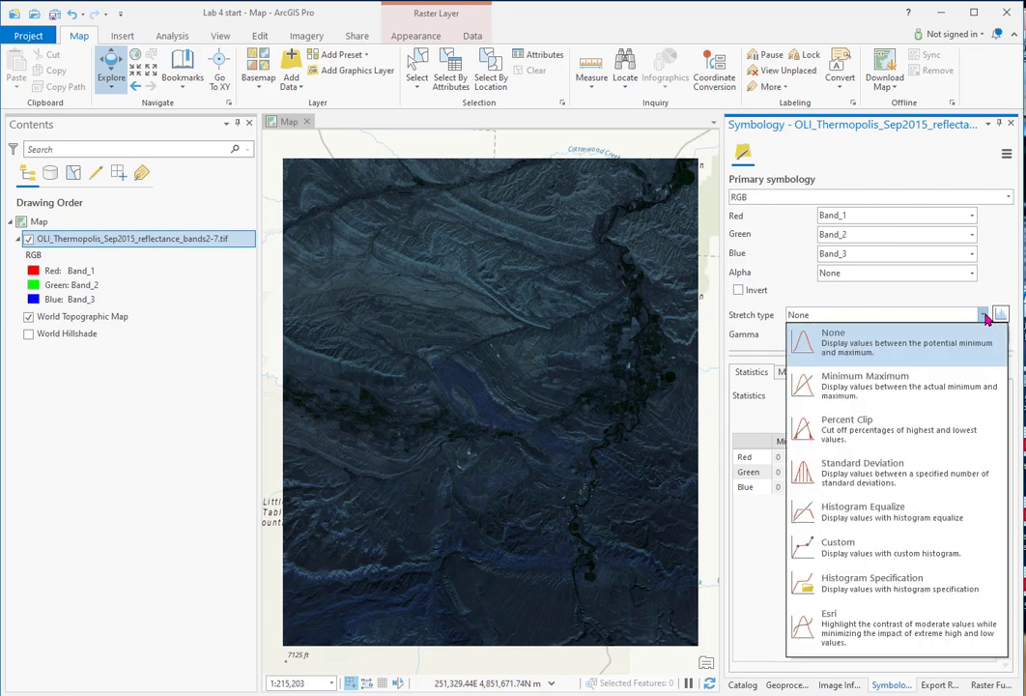
pyautogui.click(887, 464)
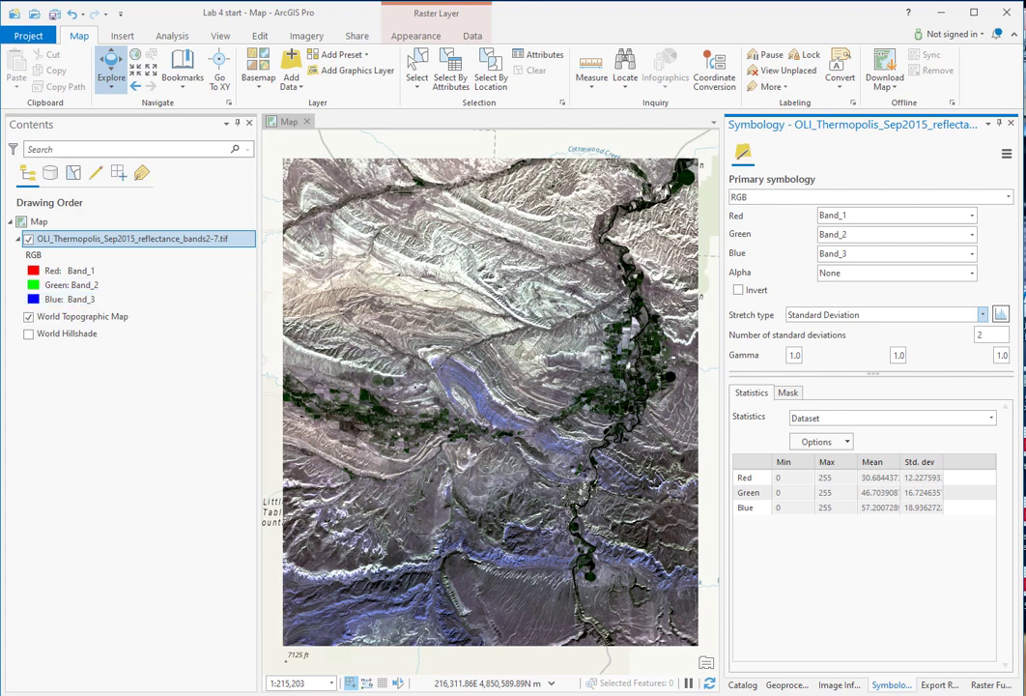
# Step: Review the default RGB composition for multispectral data in the application's raster and imagery appearance options, leaving them unchanged
pyautogui.click(20, 35)
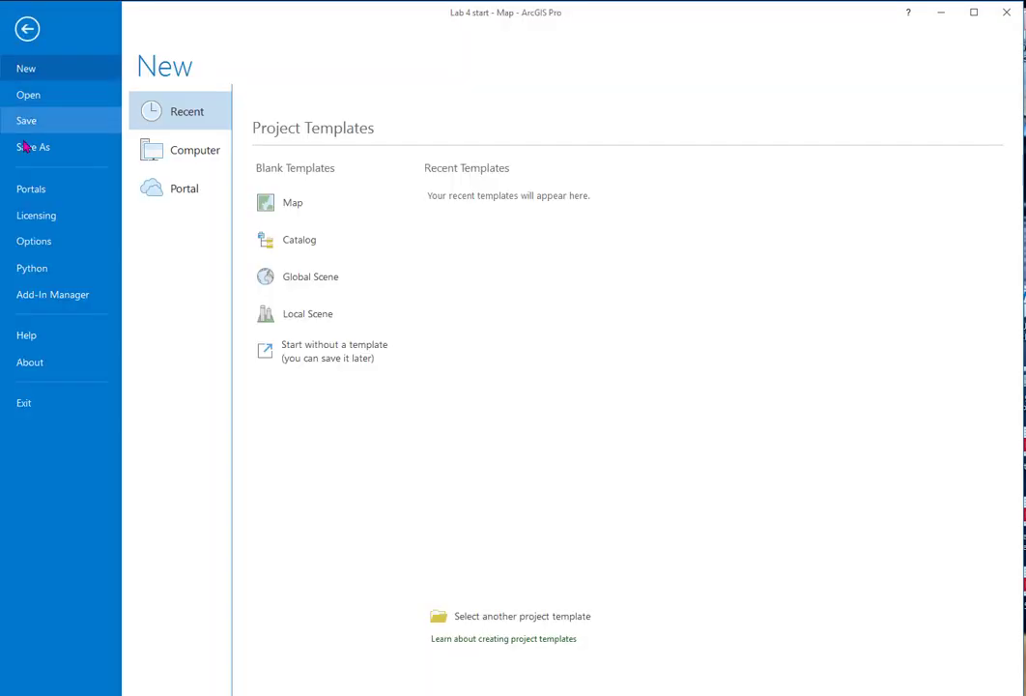
pyautogui.click(34, 241)
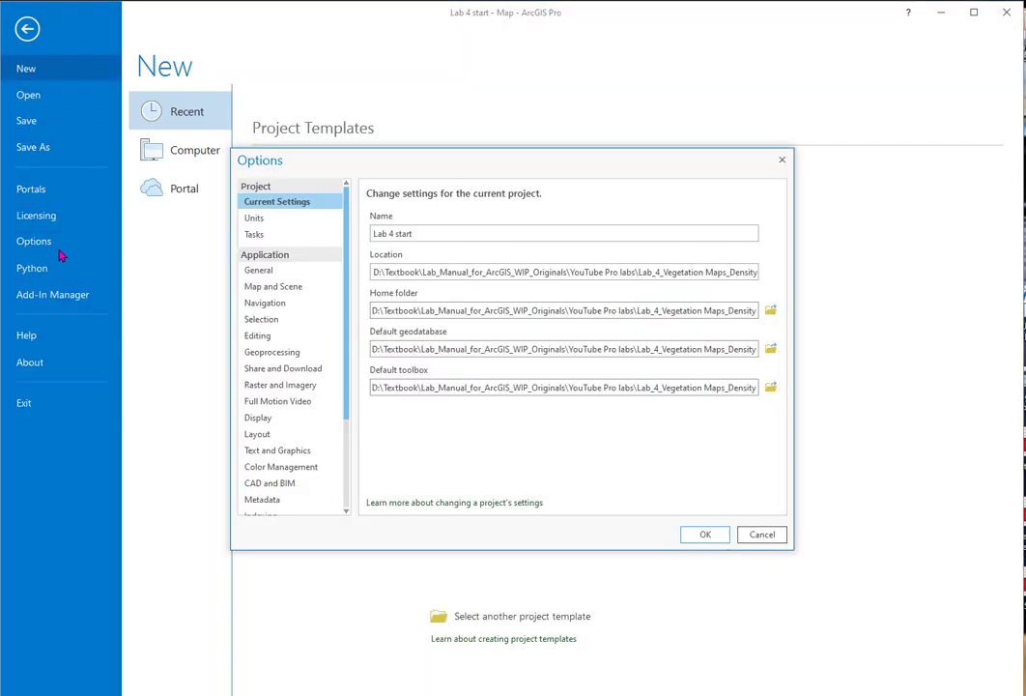
pyautogui.click(282, 386)
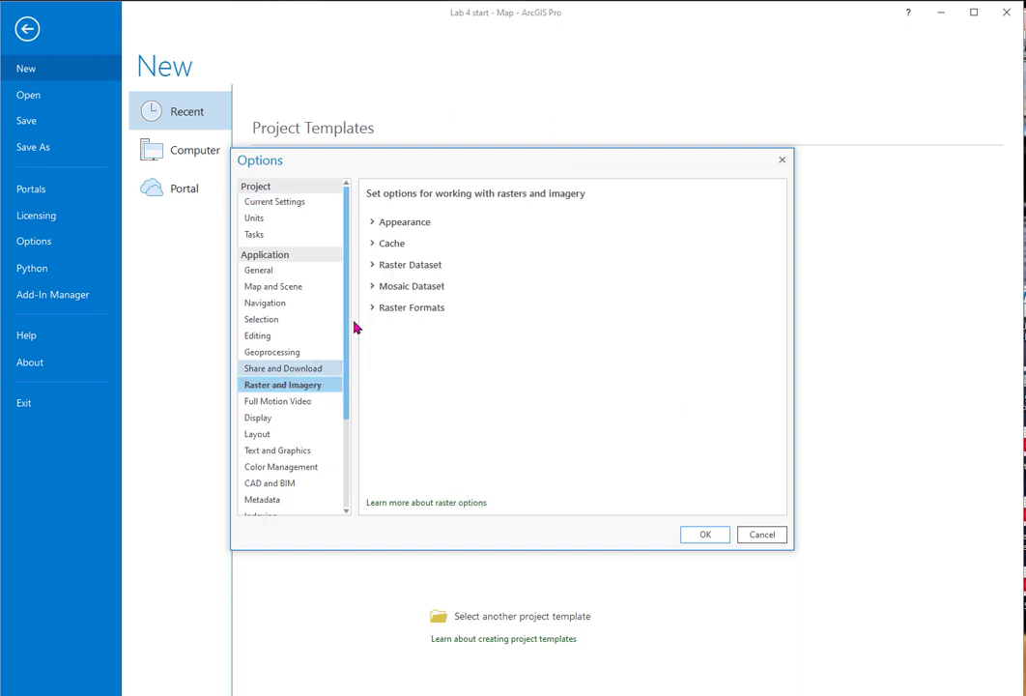
pyautogui.click(402, 223)
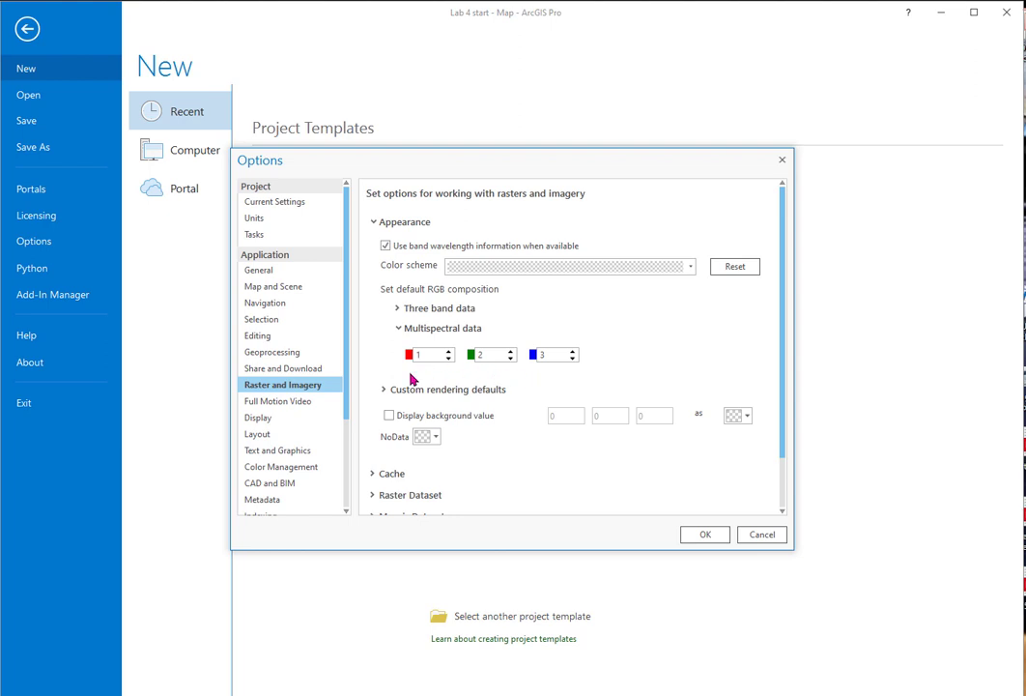
pyautogui.click(763, 535)
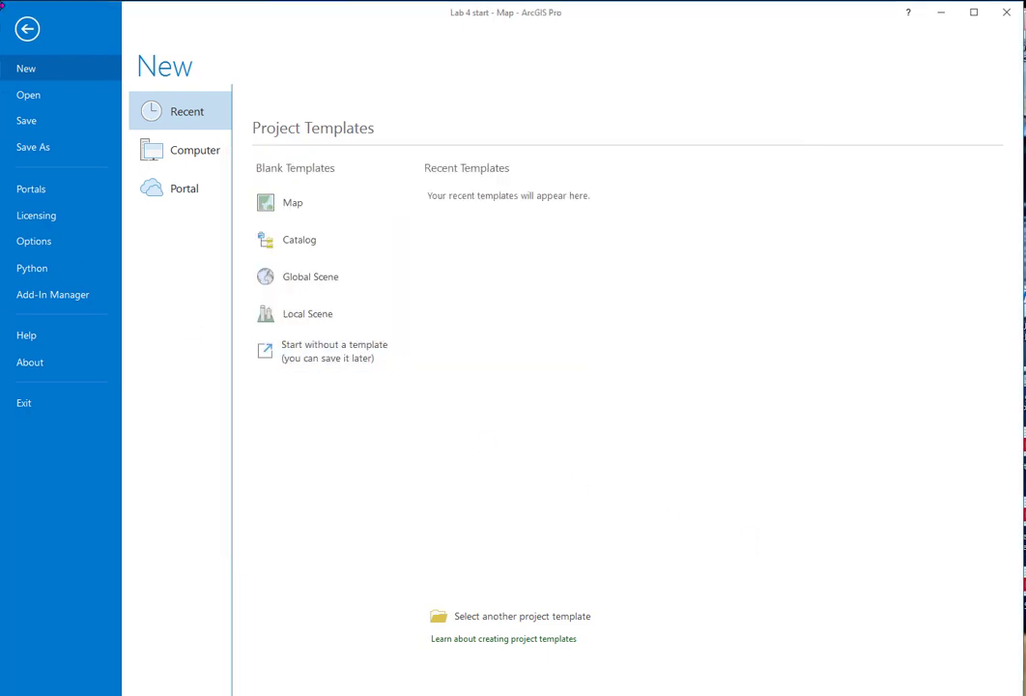
pyautogui.click(27, 29)
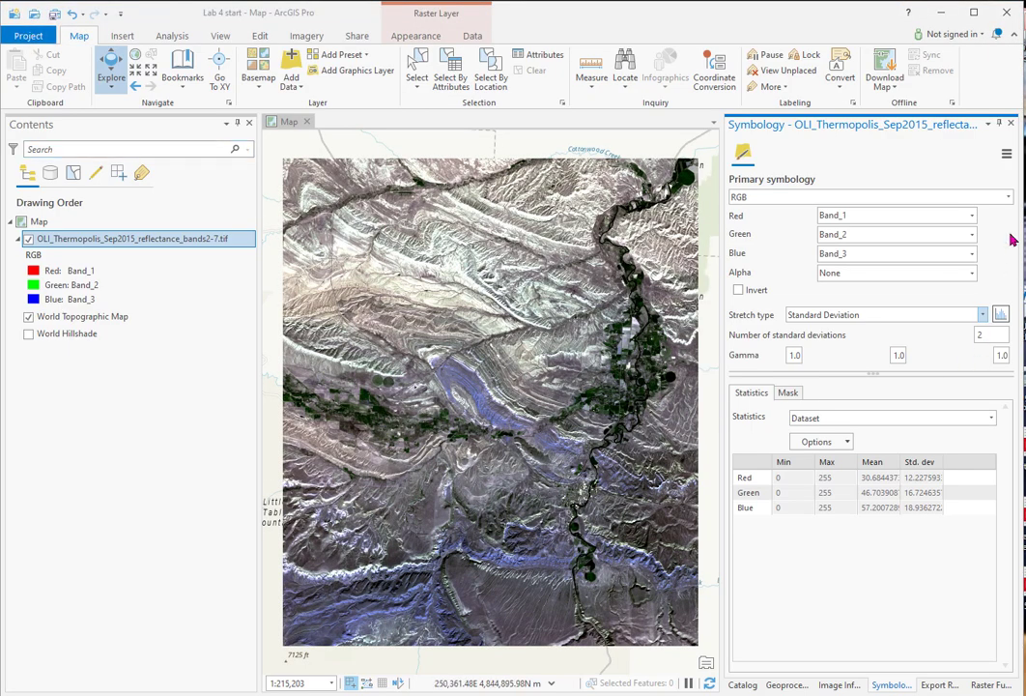
# Step: Set the Thermopolis image's red channel to Band_3 and its blue channel to Band_1
pyautogui.click(972, 214)
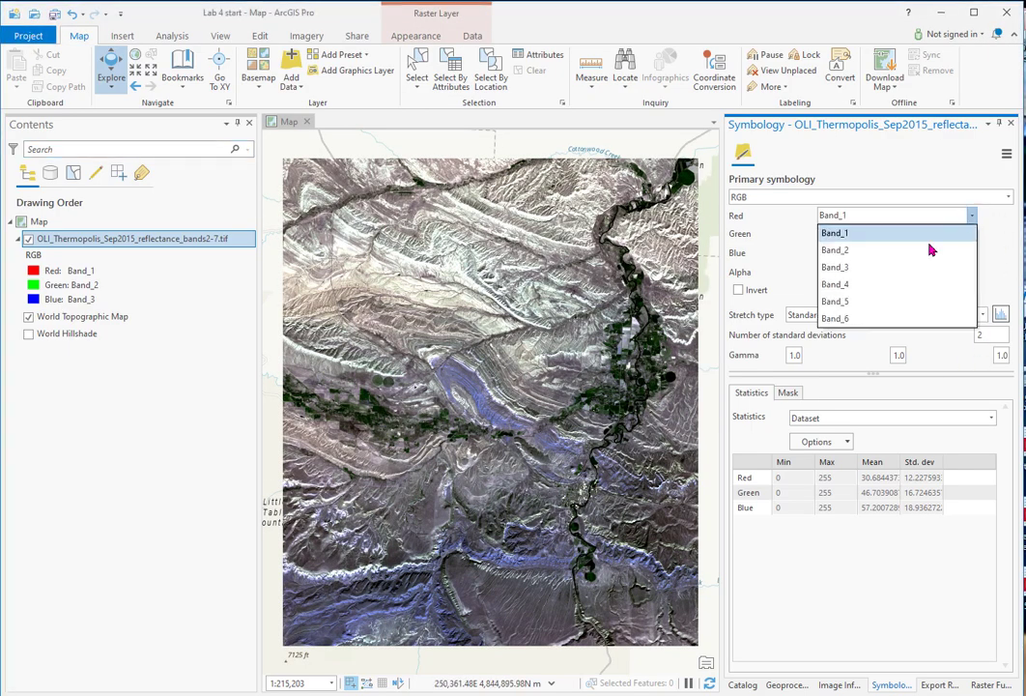
pyautogui.click(887, 273)
pyautogui.click(972, 255)
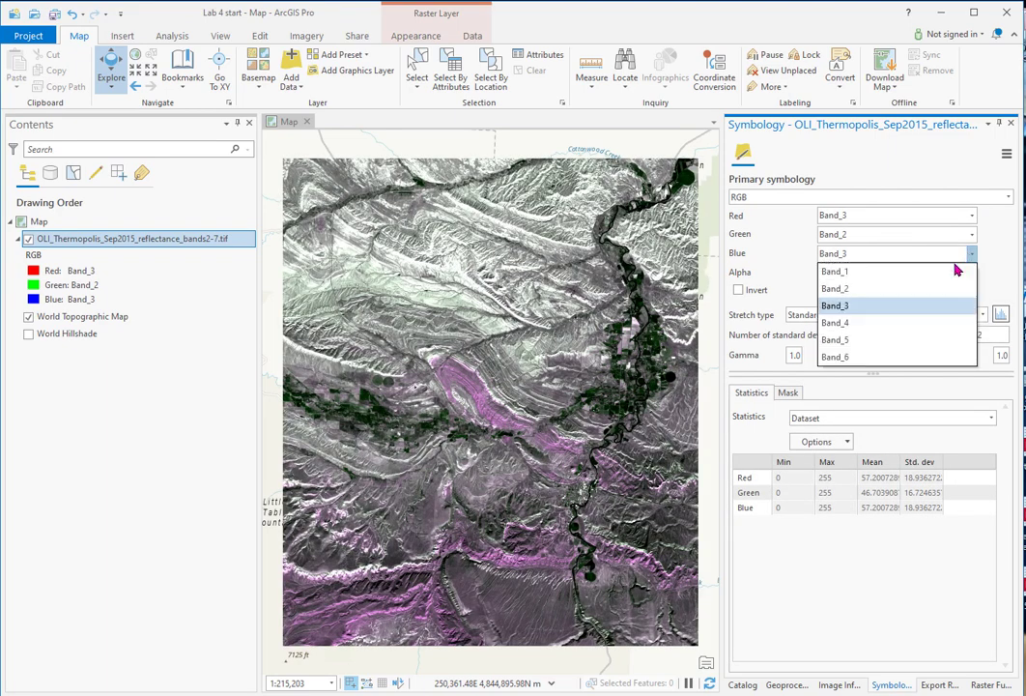
pyautogui.click(907, 273)
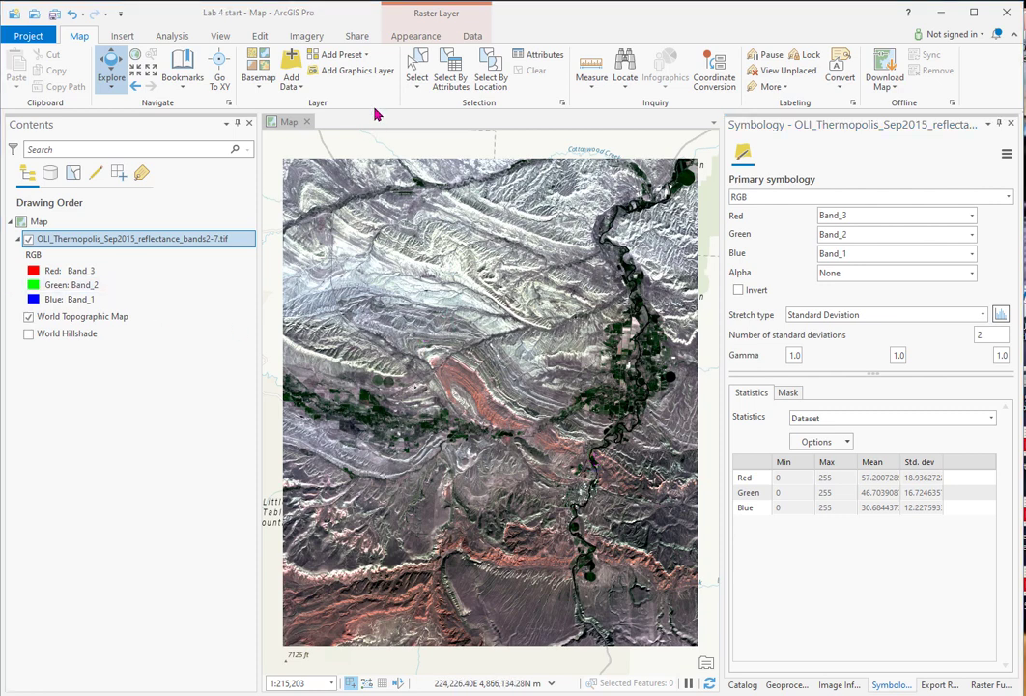
# Step: Look over the available imagery indices, then open the Band Arithmetic raster function from the Math category
pyautogui.click(305, 37)
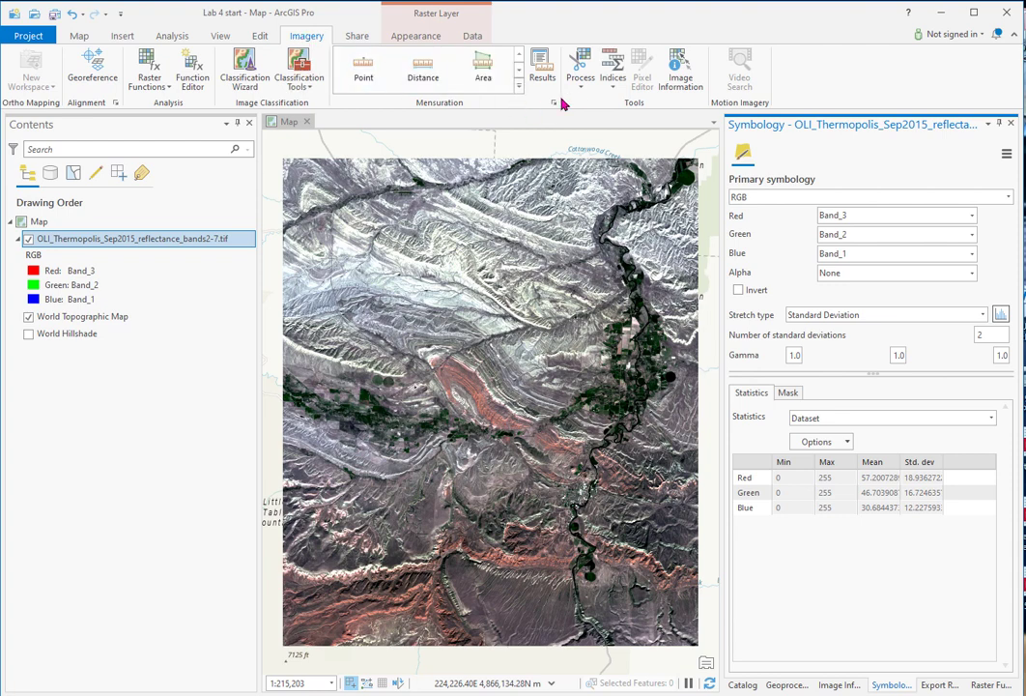
pyautogui.click(613, 85)
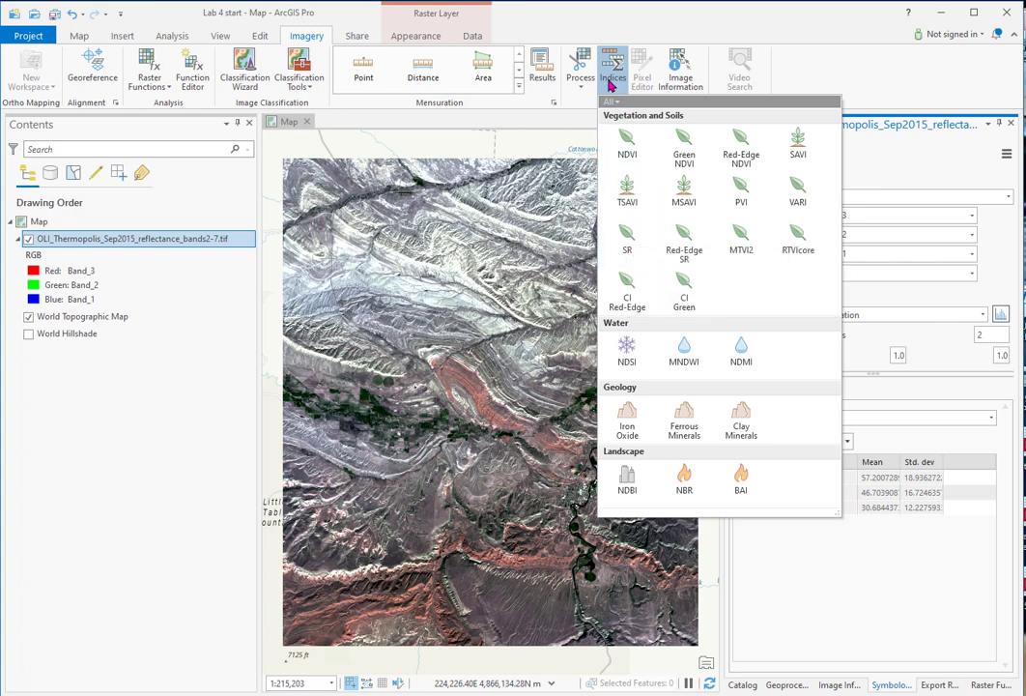
pyautogui.click(148, 68)
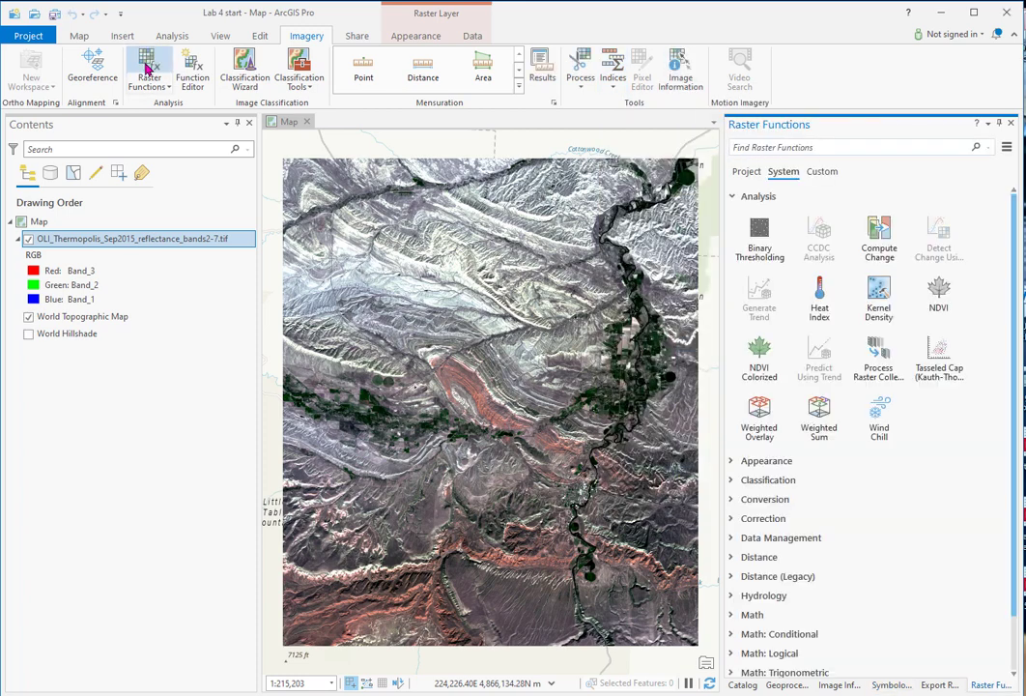
pyautogui.click(735, 614)
pyautogui.scroll(-2, 962, 513)
pyautogui.scroll(-3, 963, 513)
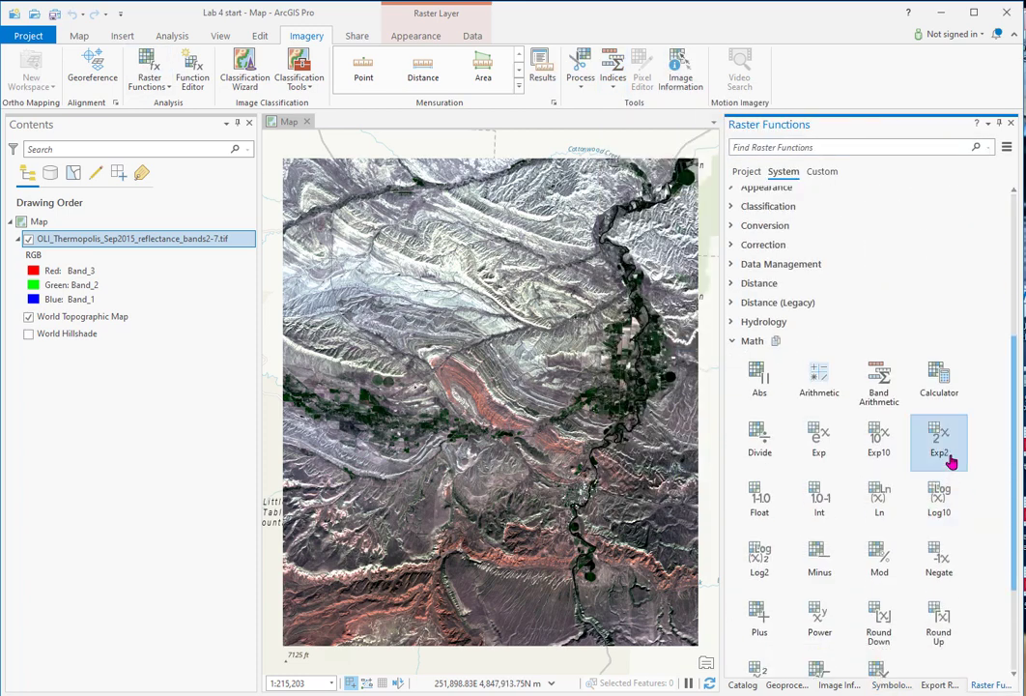
pyautogui.click(882, 383)
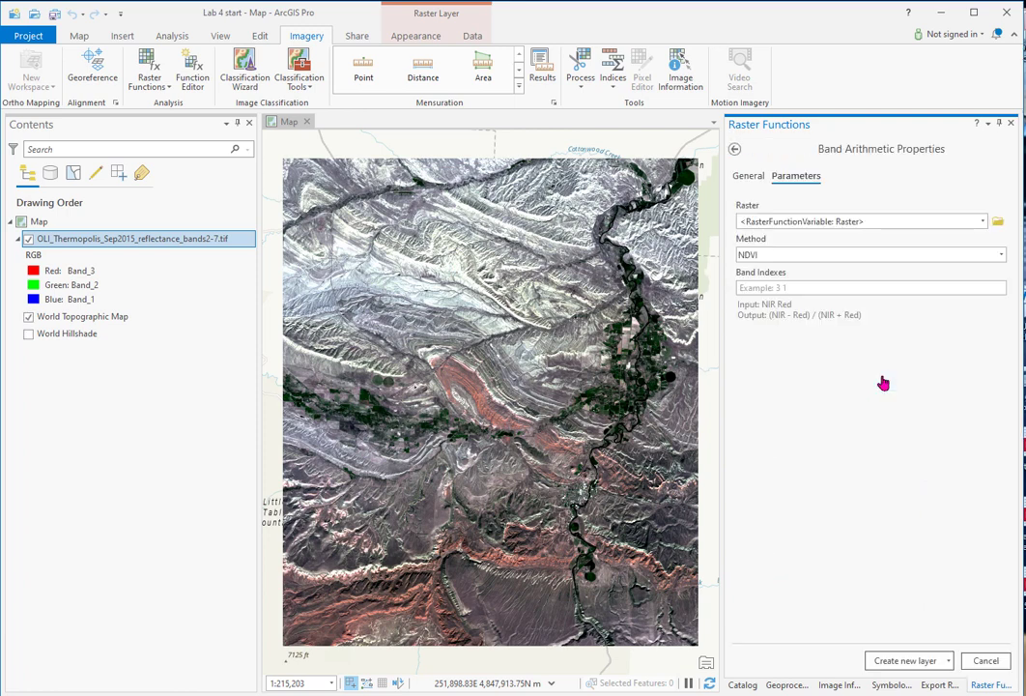
# Step: Create a Band Arithmetic layer from the Thermopolis raster using the SR method with band indexes 4 3
pyautogui.click(981, 222)
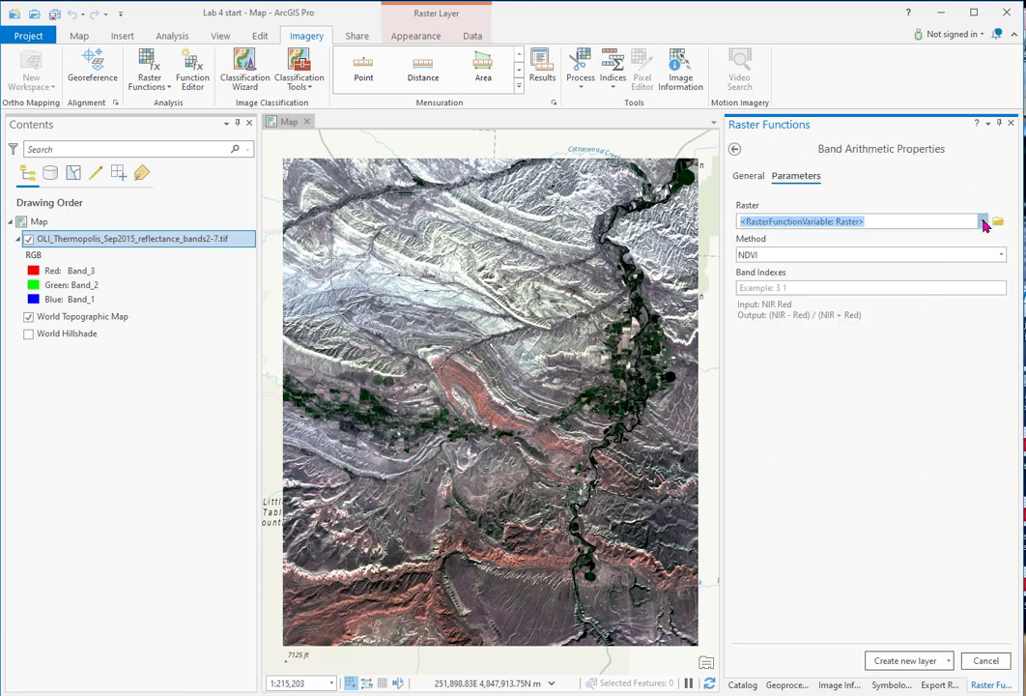
pyautogui.click(984, 223)
pyautogui.click(914, 240)
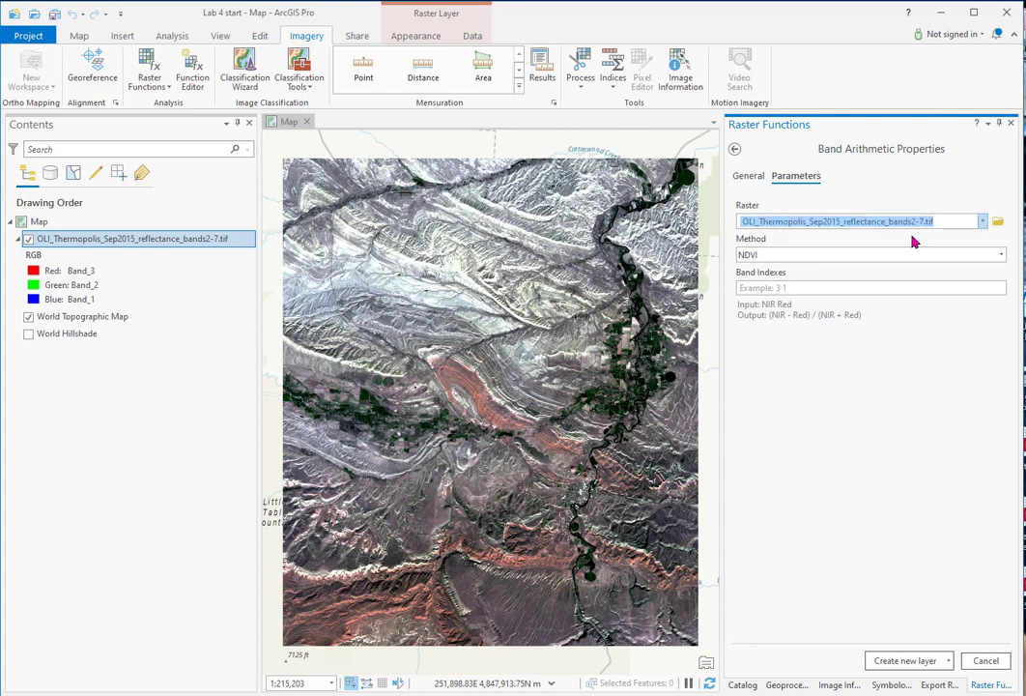
pyautogui.click(1001, 257)
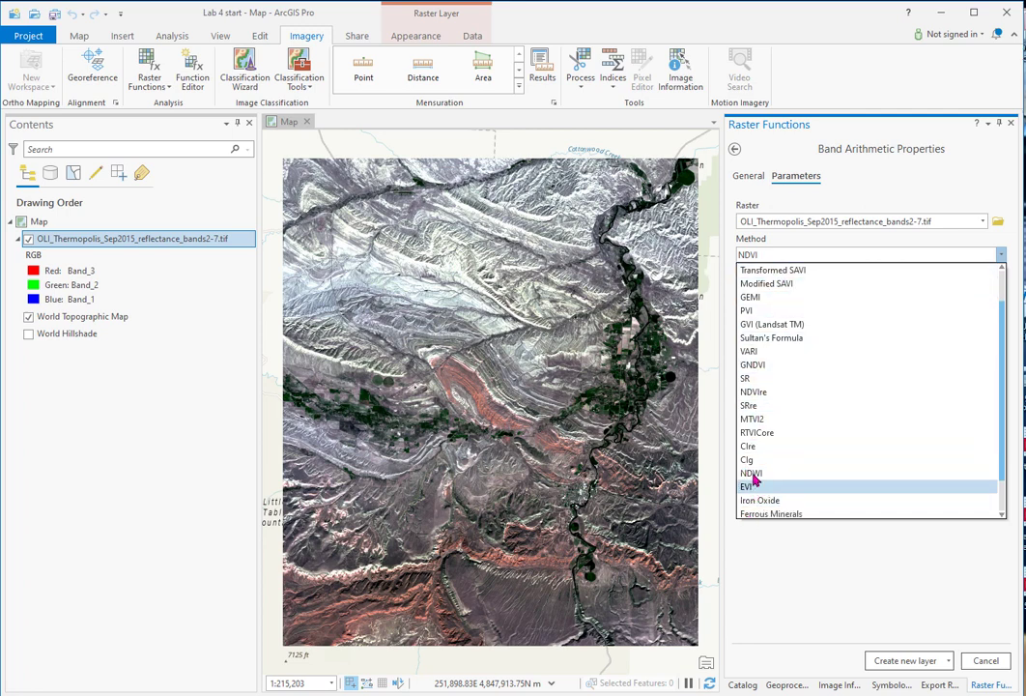
pyautogui.click(752, 379)
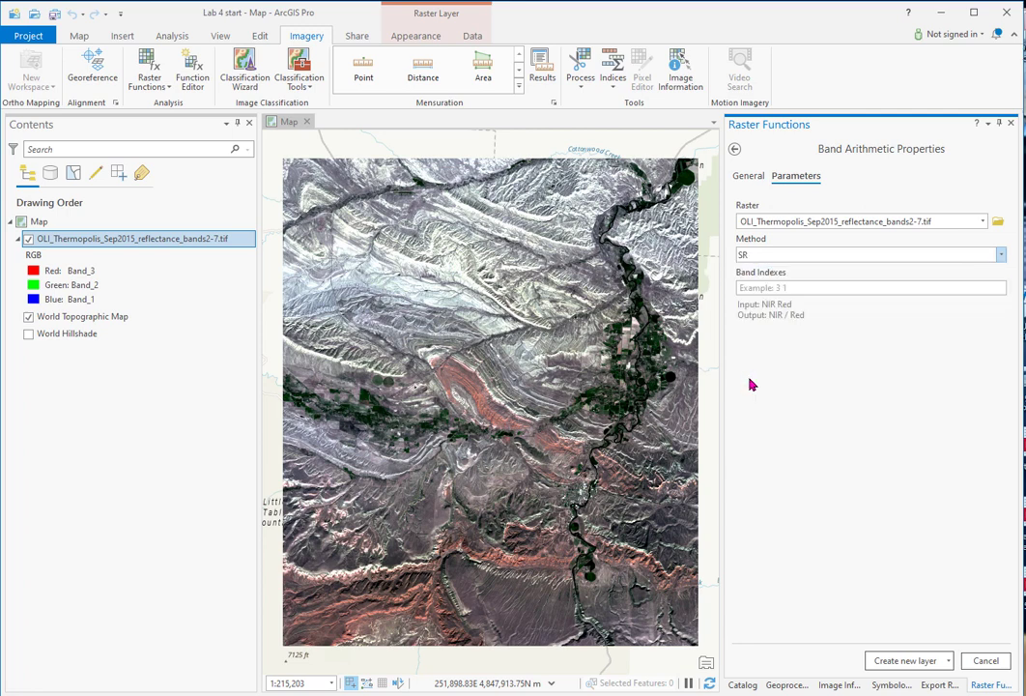
pyautogui.click(809, 287)
pyautogui.write('4 3')
pyautogui.click(902, 661)
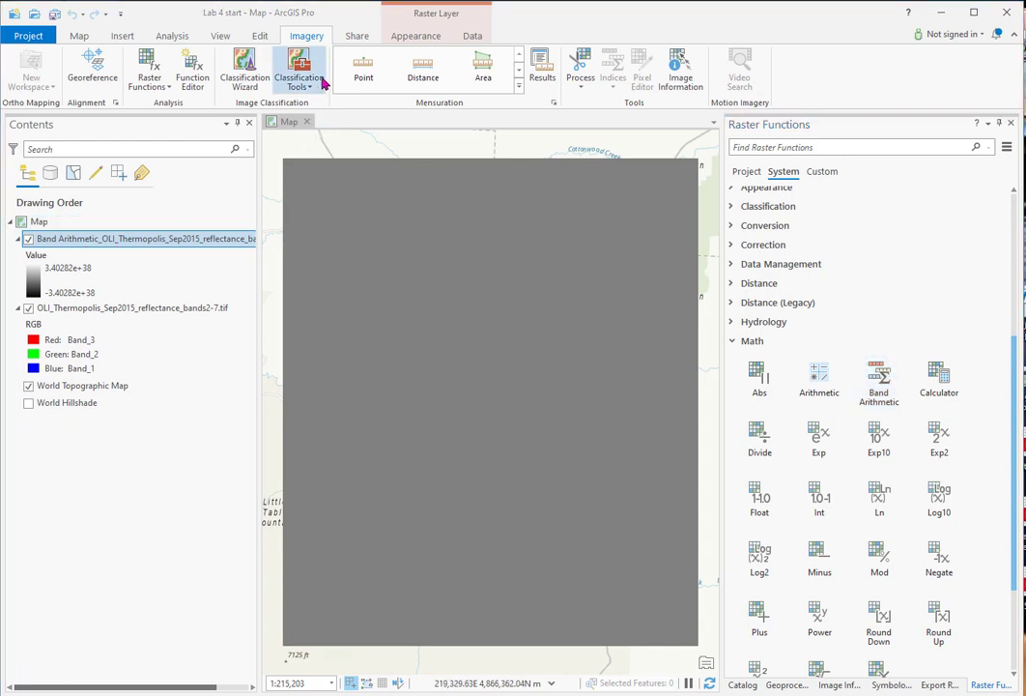
# Step: Apply a Minimum Maximum stretch to the Band Arithmetic layer and calculate its statistics
pyautogui.click(417, 36)
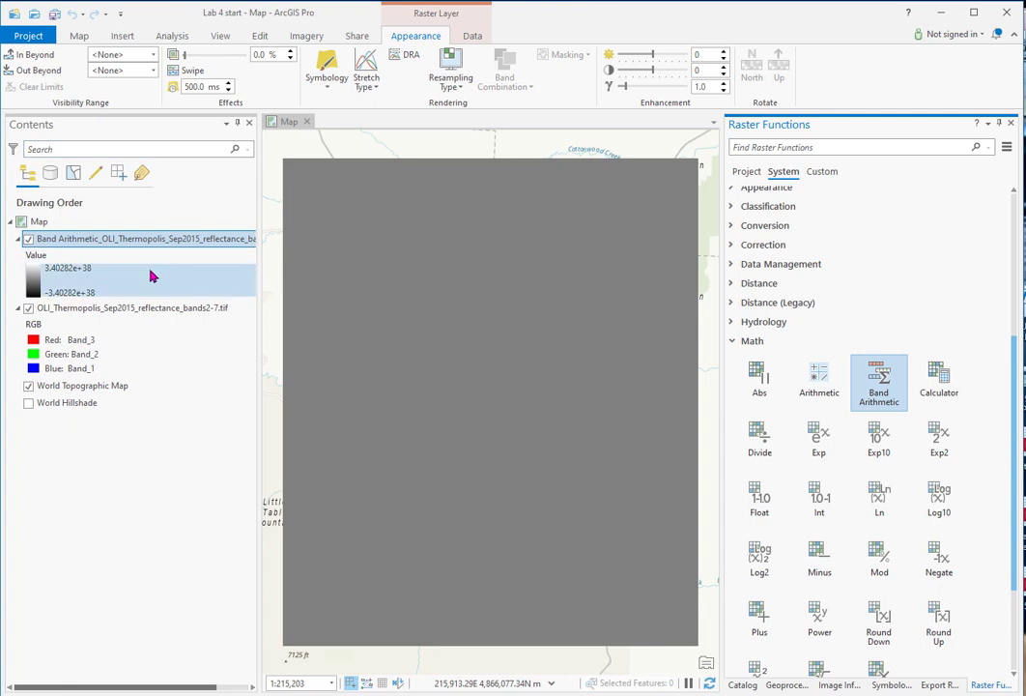
pyautogui.click(893, 685)
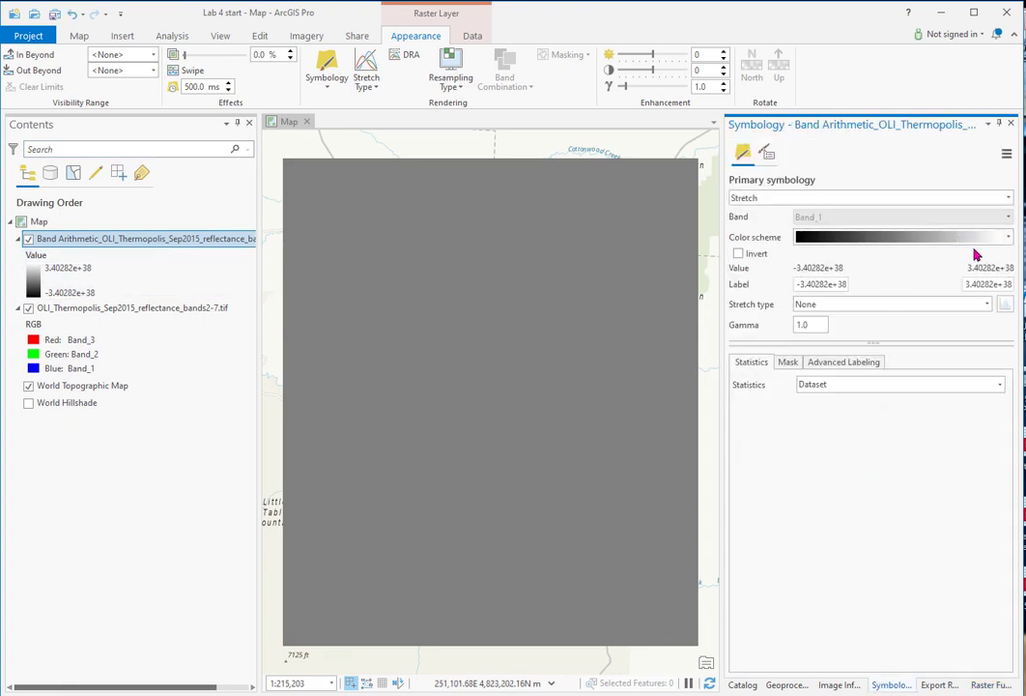
pyautogui.click(987, 304)
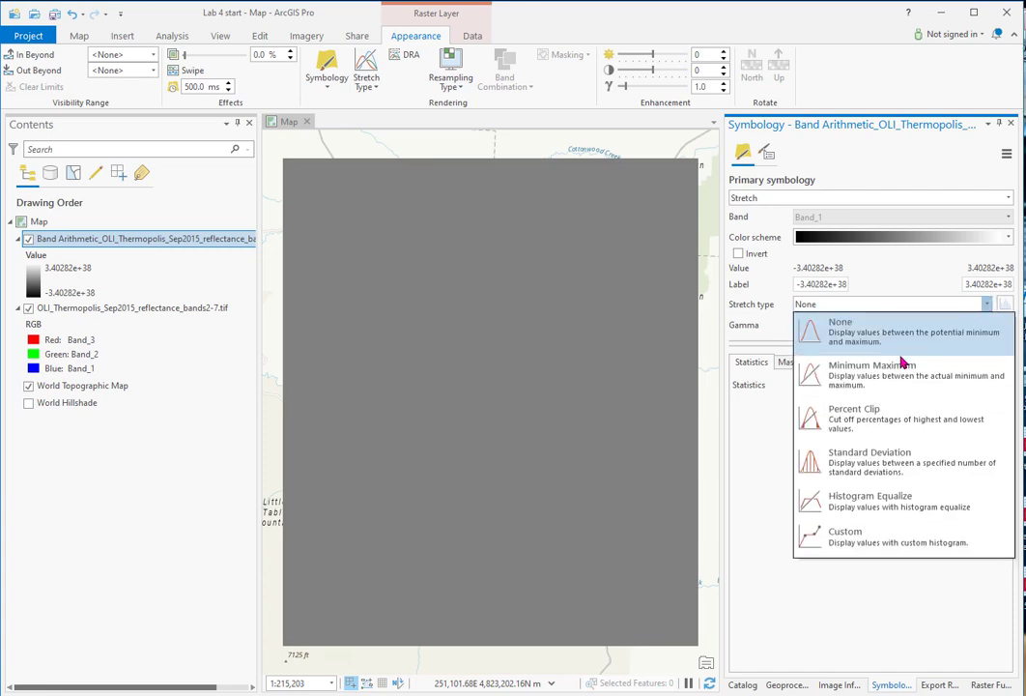
pyautogui.click(814, 372)
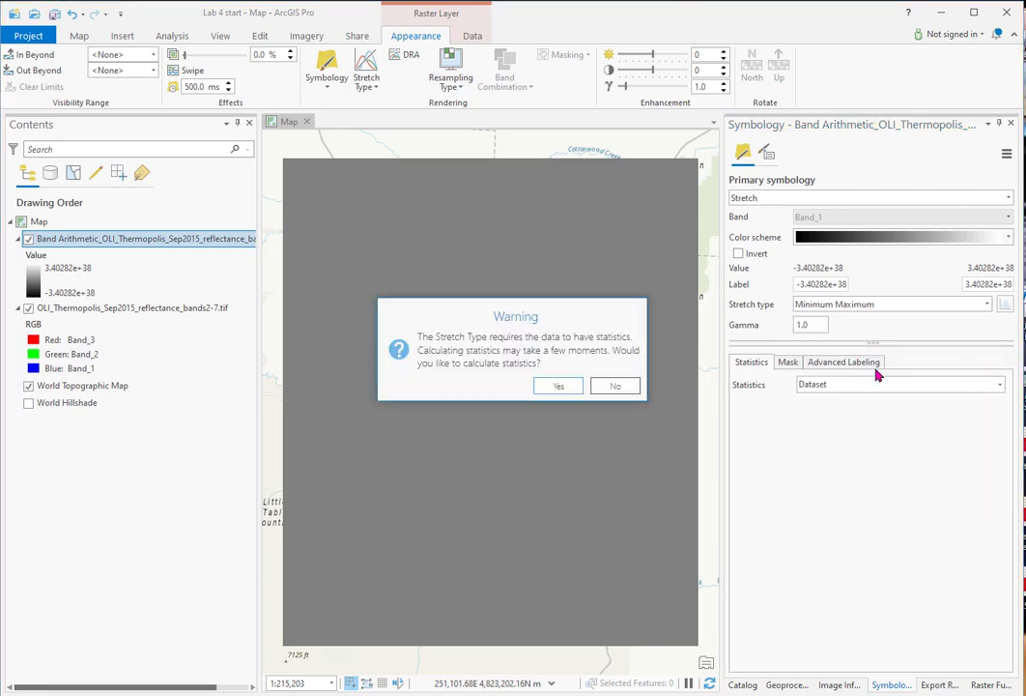
pyautogui.click(556, 386)
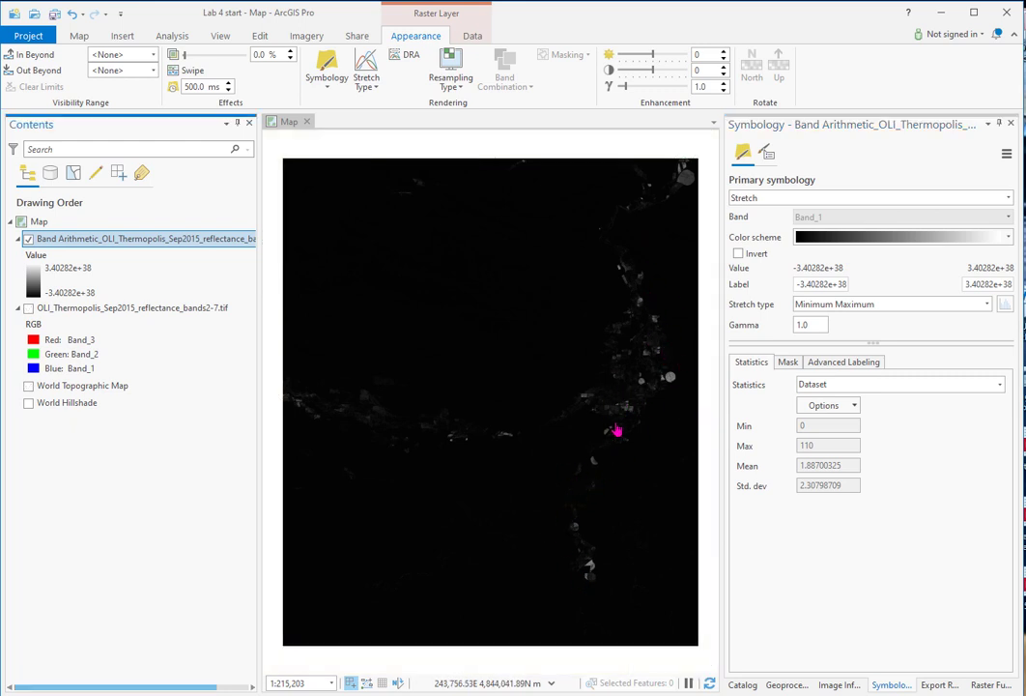
# Step: Set the Band Arithmetic layer's stretch type to Percent Clip and inspect the fields along the river valley
pyautogui.click(986, 304)
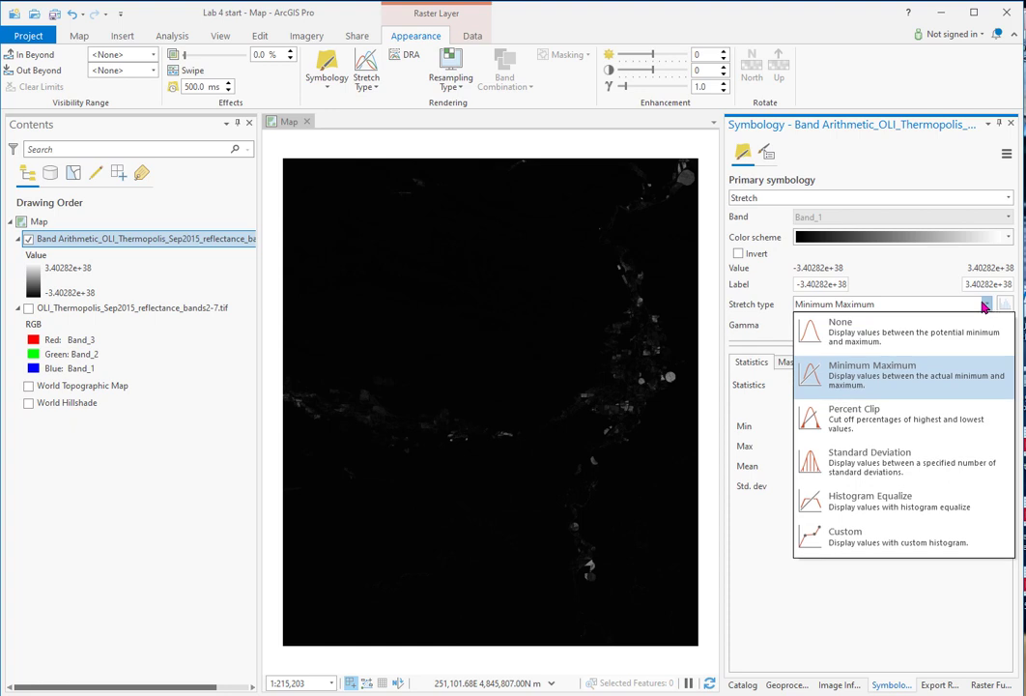
pyautogui.click(845, 425)
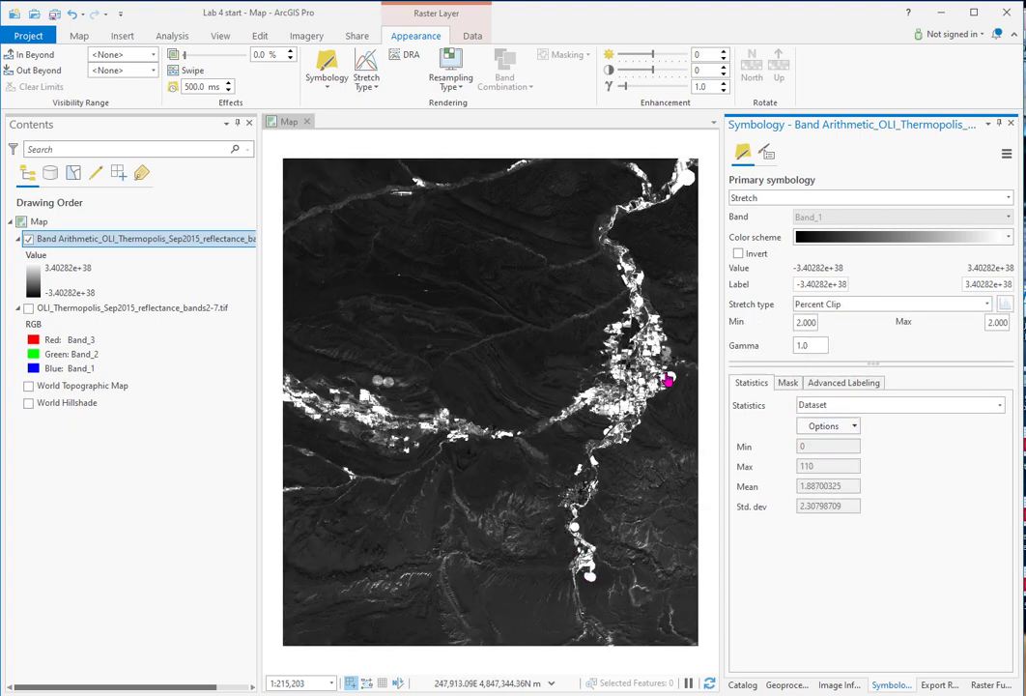
pyautogui.scroll(5, 661, 381)
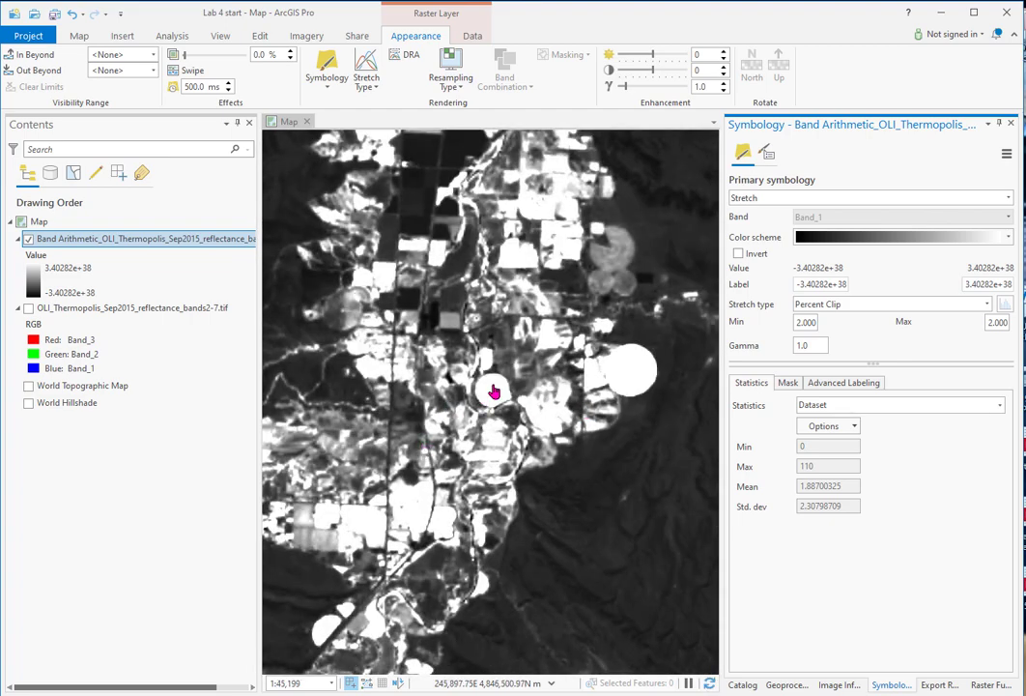
pyautogui.scroll(-4, 491, 391)
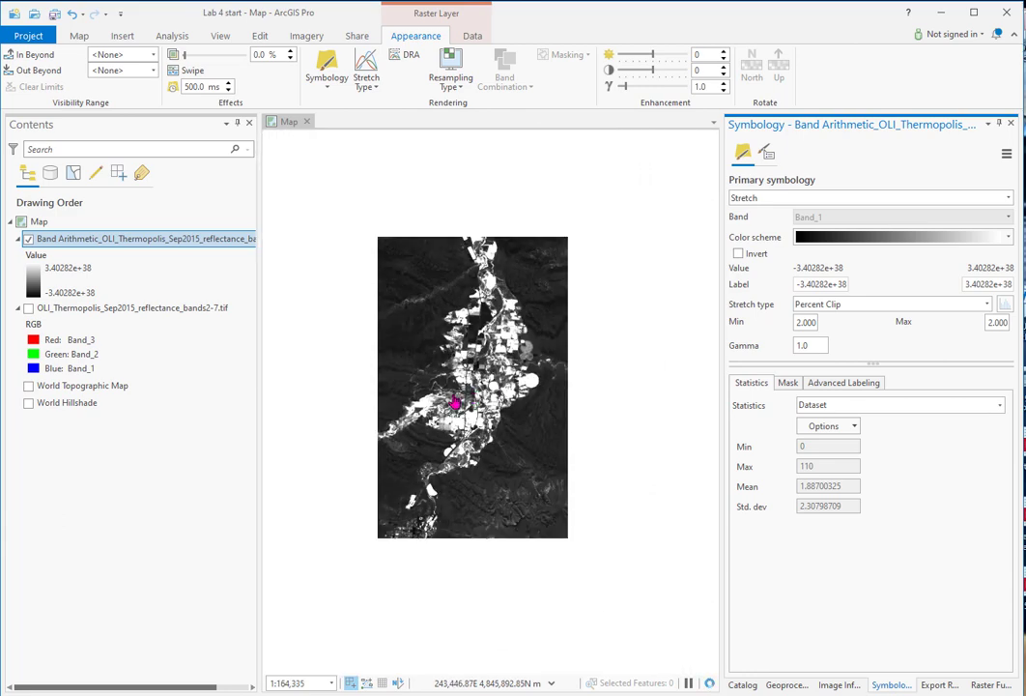
pyautogui.moveTo(409, 385); pyautogui.dragTo(557, 391)
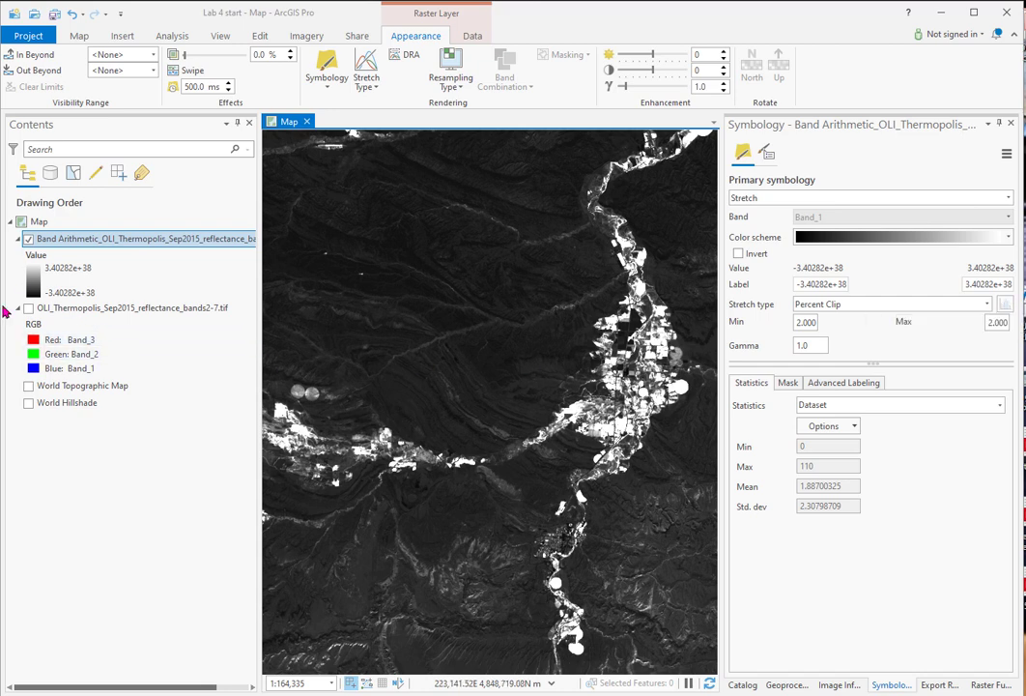
# Step: Open the Band Arithmetic layer's stretch histogram and adjust its limits to a minimum of 0 and a maximum of about 14.95
pyautogui.click(121, 242)
pyautogui.rightClick(120, 241)
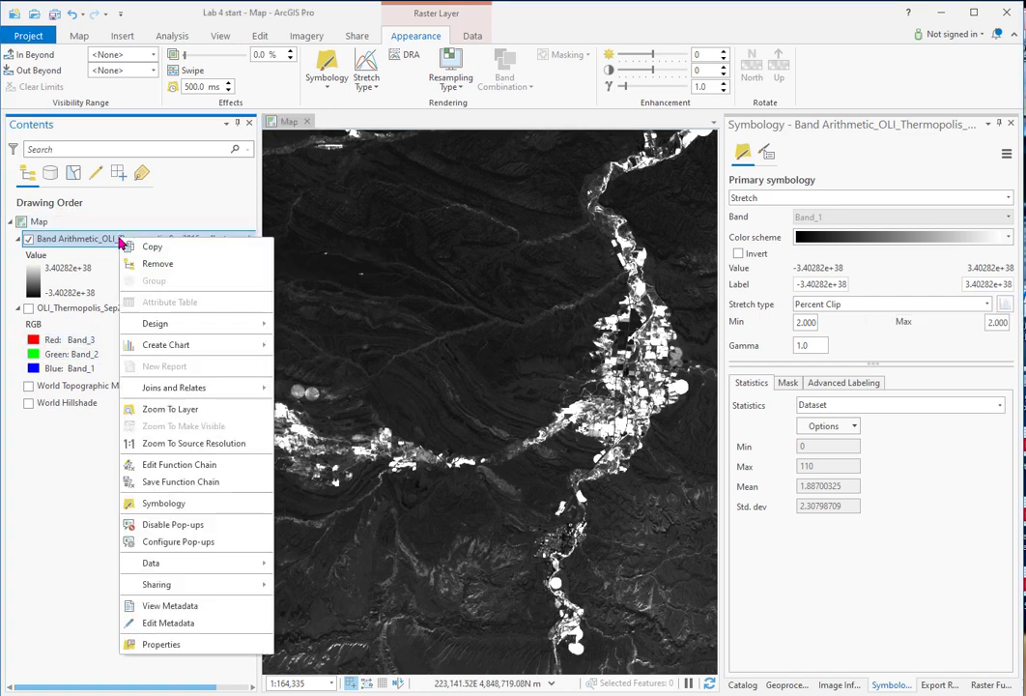
pyautogui.click(187, 505)
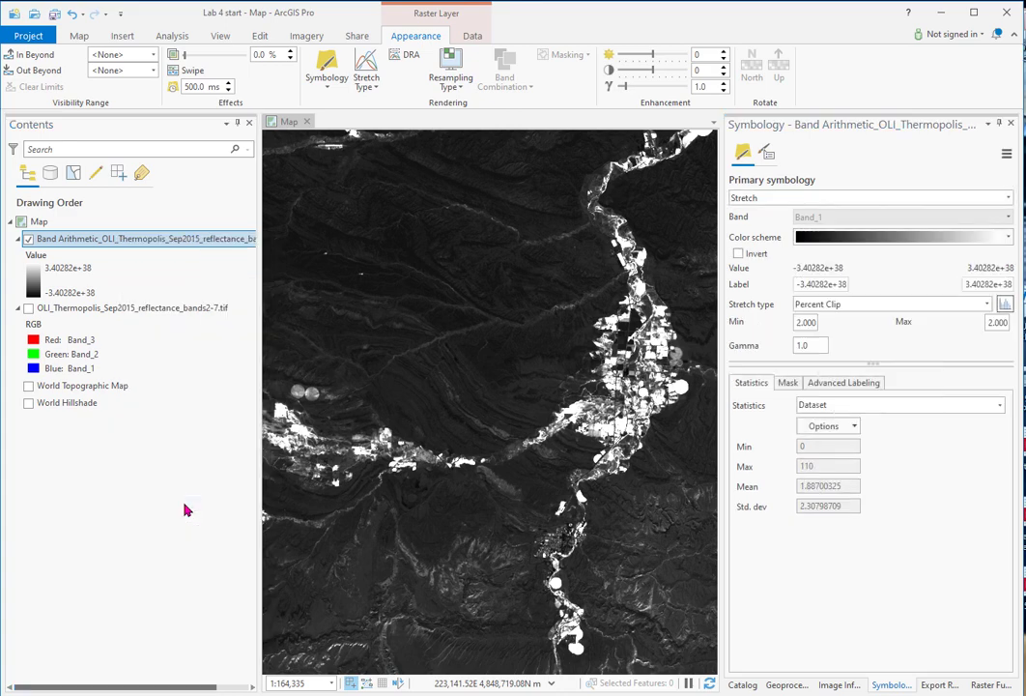
pyautogui.click(1005, 303)
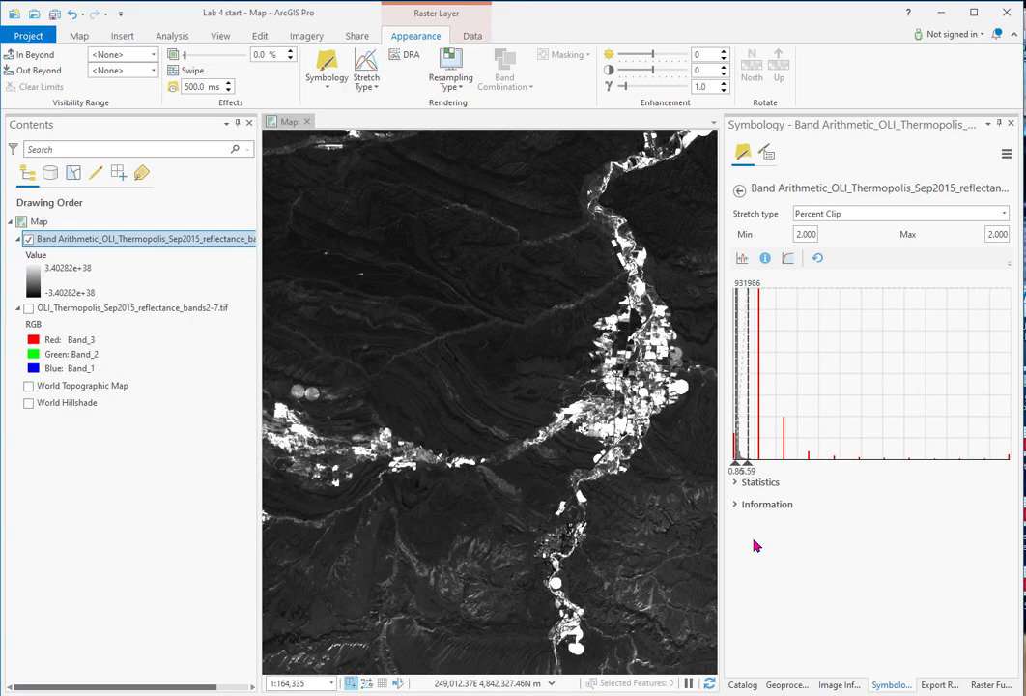
pyautogui.moveTo(736, 419)
pyautogui.mouseDown()
pyautogui.moveTo(791, 420)
pyautogui.moveTo(765, 424)
pyautogui.mouseUp()
pyautogui.moveTo(767, 423); pyautogui.dragTo(770, 423)
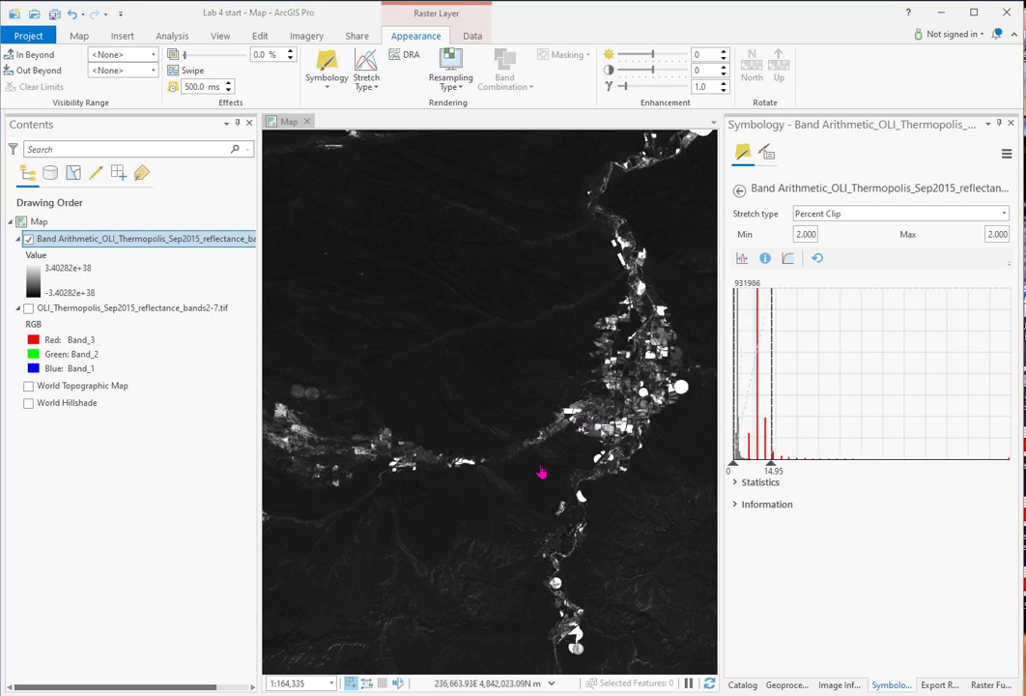
# Step: Set the Band Arithmetic layer's resampling type to Nearest Neighbor while viewing the fields in the river valley up close
pyautogui.scroll(3, 647, 398)
pyautogui.scroll(2, 619, 420)
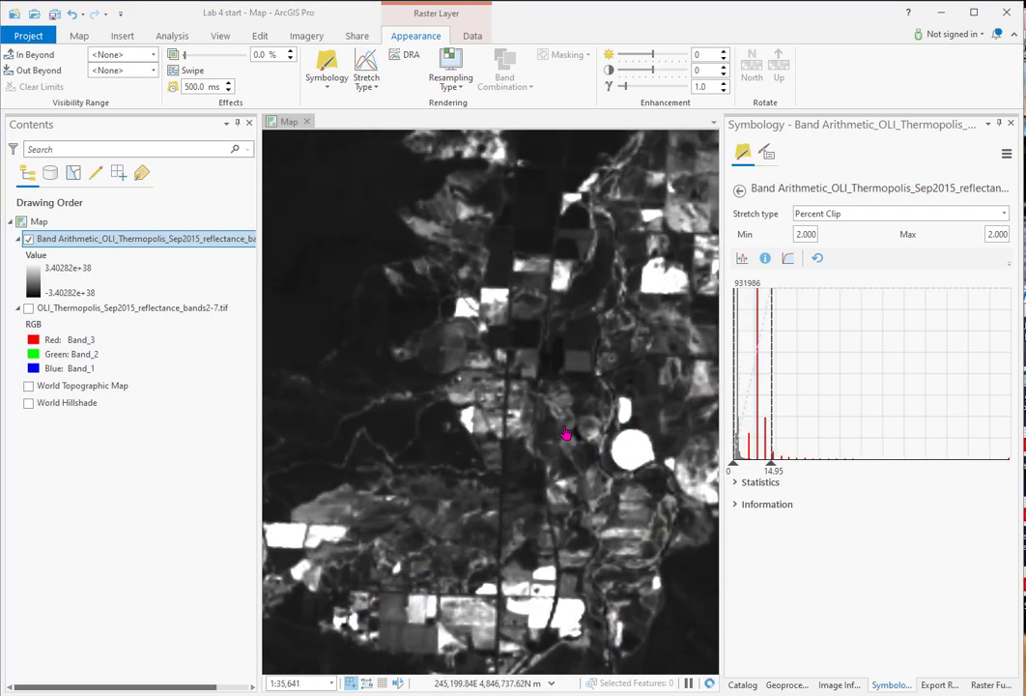
pyautogui.scroll(2, 530, 383)
pyautogui.scroll(3, 483, 358)
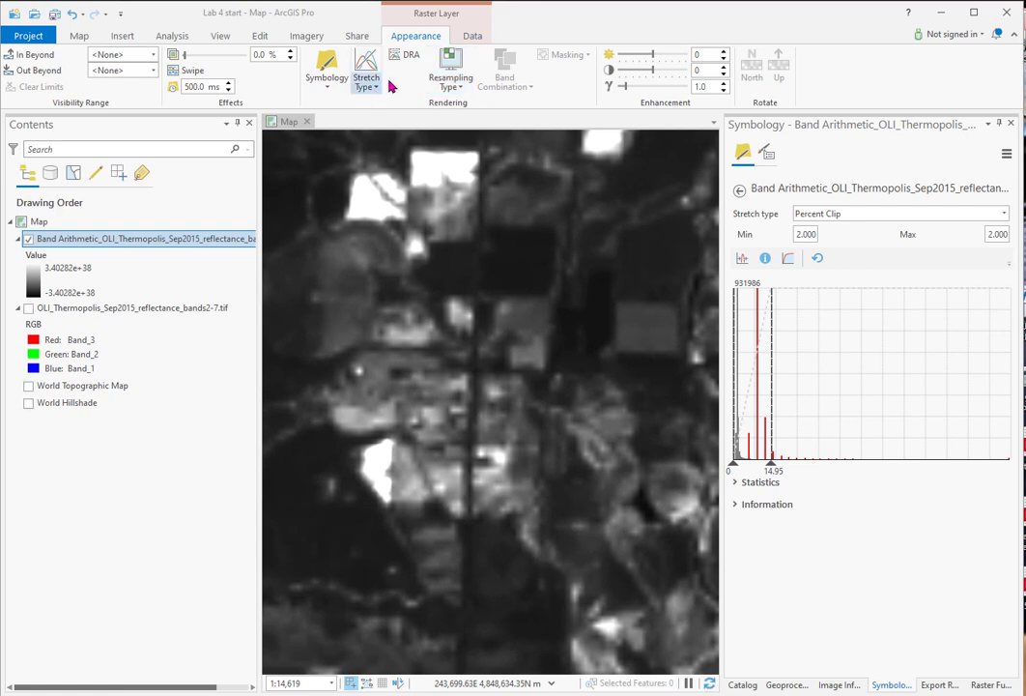
pyautogui.click(450, 78)
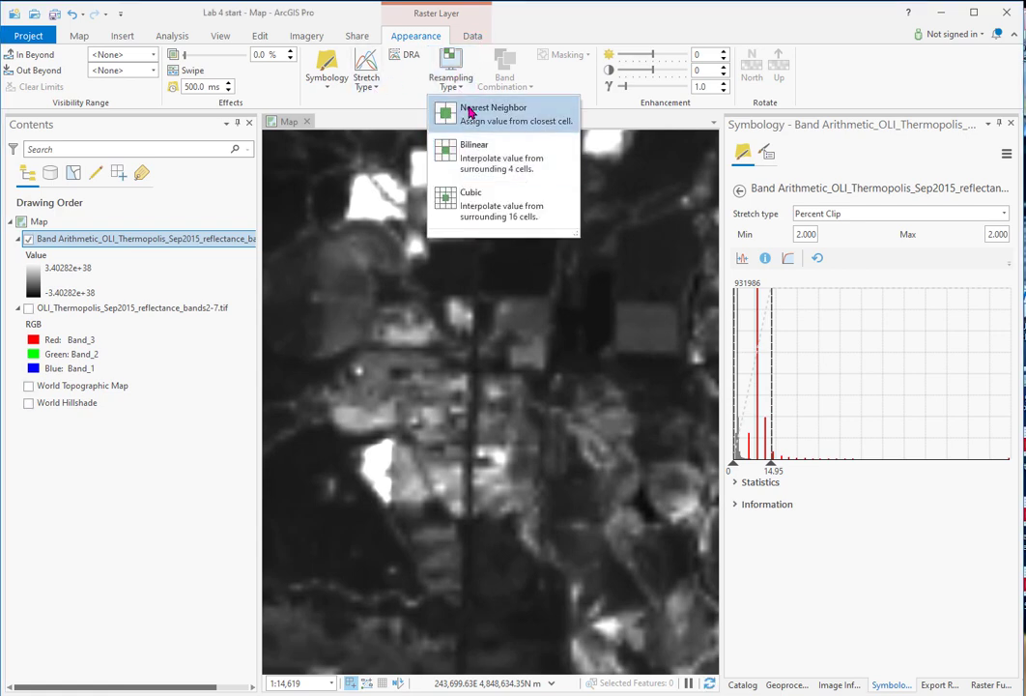
pyautogui.click(469, 109)
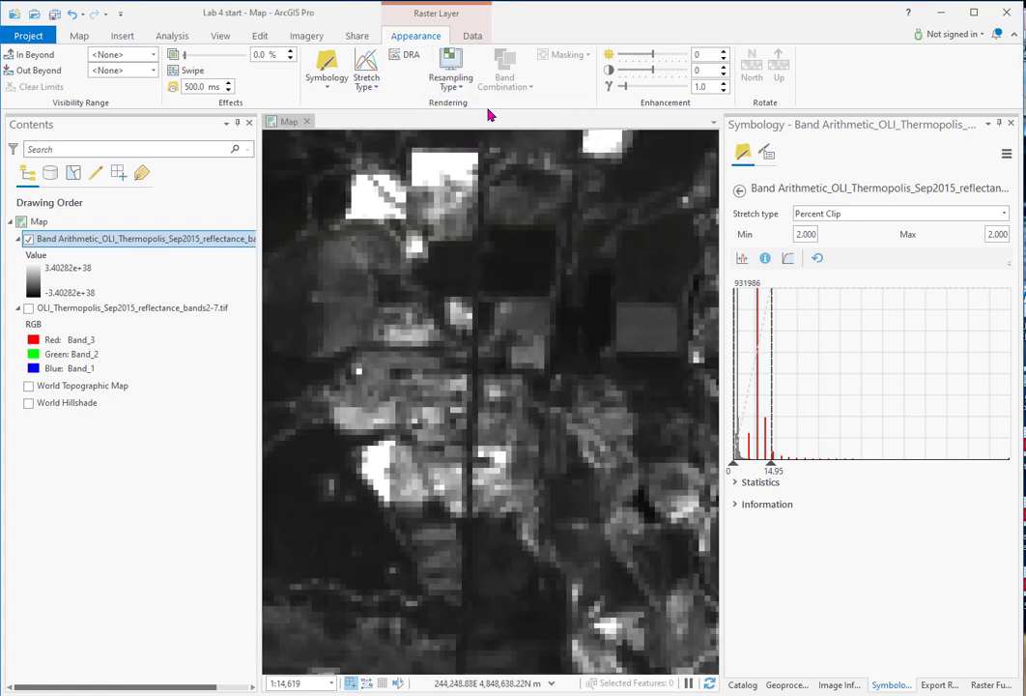
# Step: Track the simple ratio pixel values with Image Information over bright and dark fields, including the bright circular field
pyautogui.scroll(1, 468, 322)
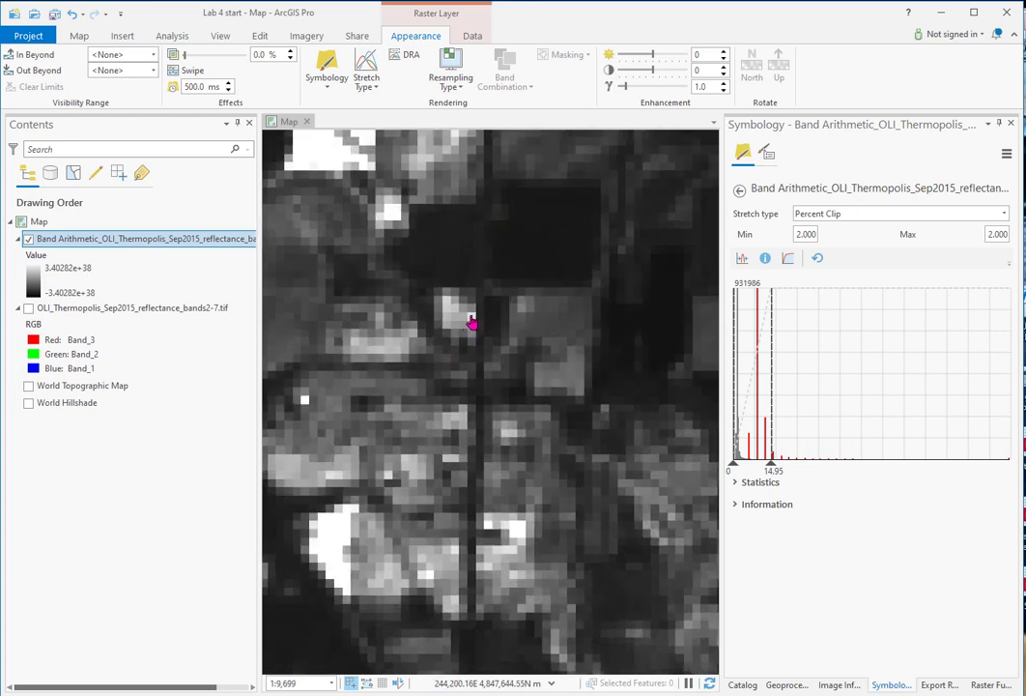
pyautogui.click(303, 37)
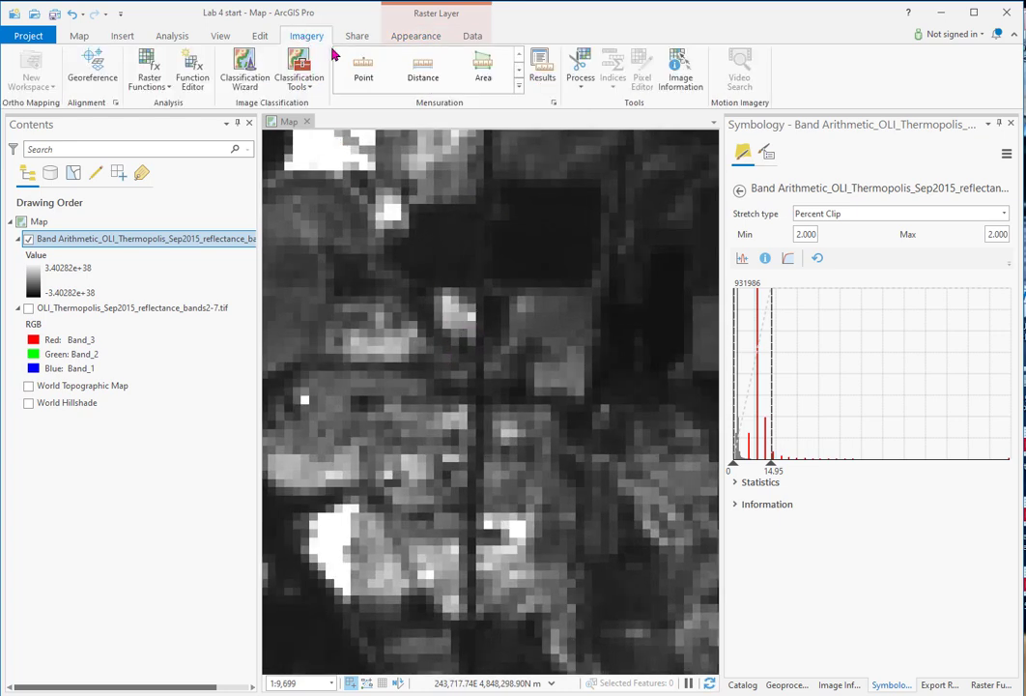
pyautogui.click(682, 82)
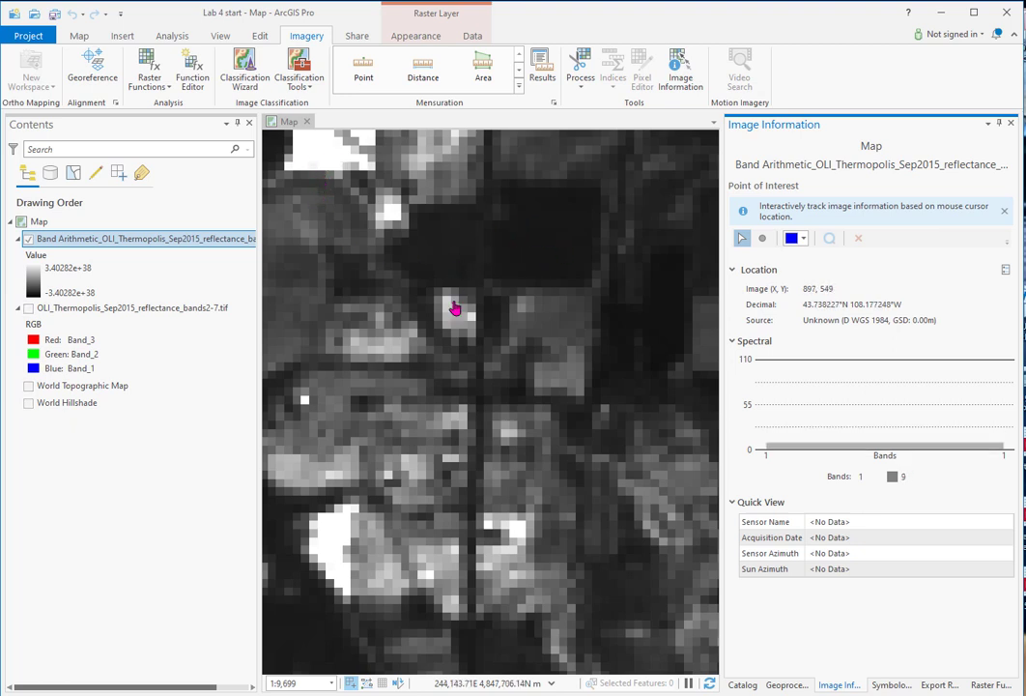
pyautogui.scroll(-4, 503, 287)
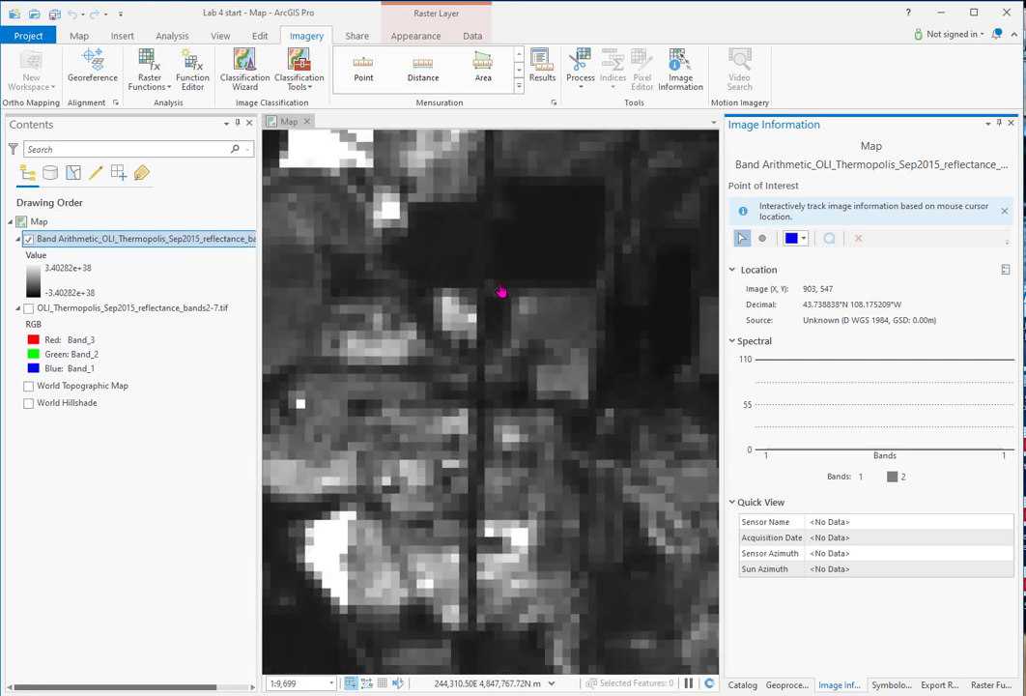
pyautogui.scroll(-1, 551, 282)
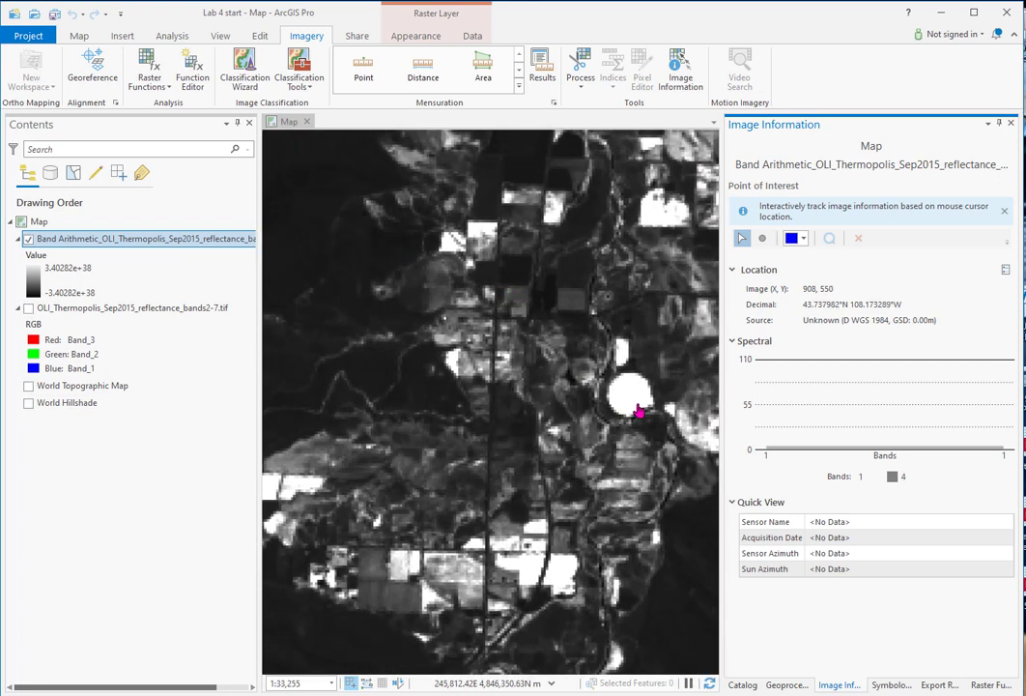
pyautogui.scroll(3, 629, 391)
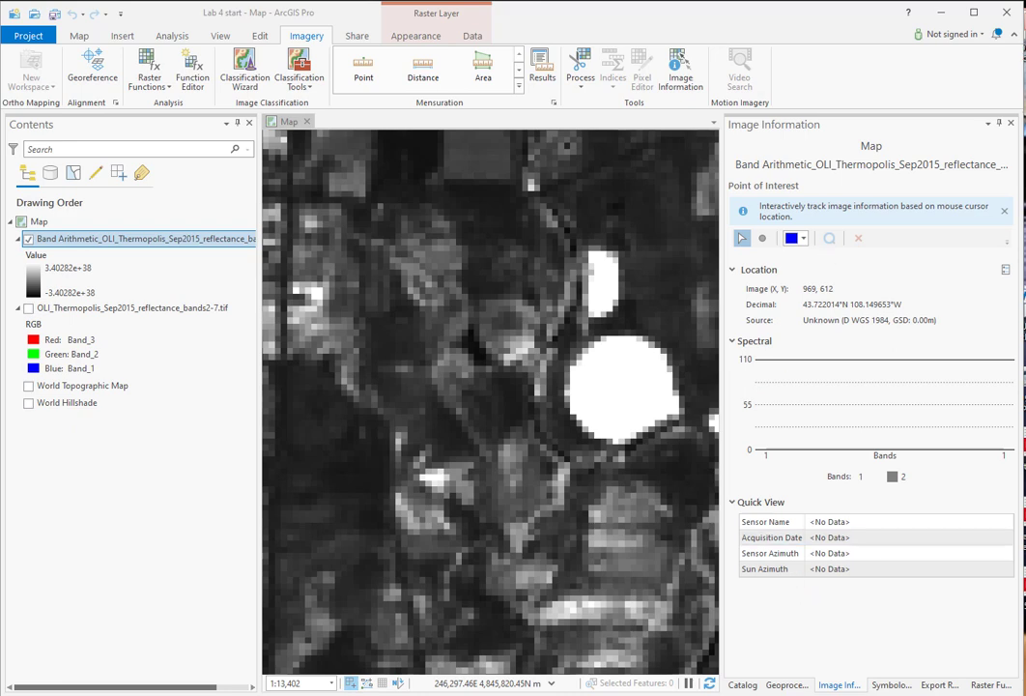
# Step: Raise the upper limit of the Band Arithmetic layer's stretch histogram to about 65.41
pyautogui.click(893, 685)
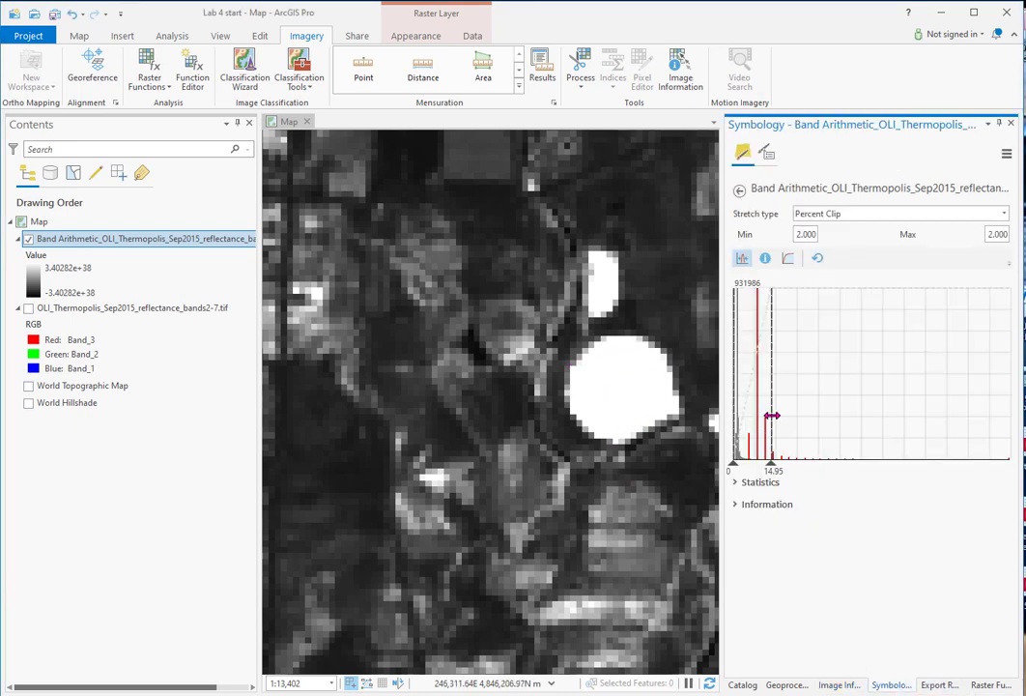
pyautogui.moveTo(772, 415); pyautogui.dragTo(797, 415)
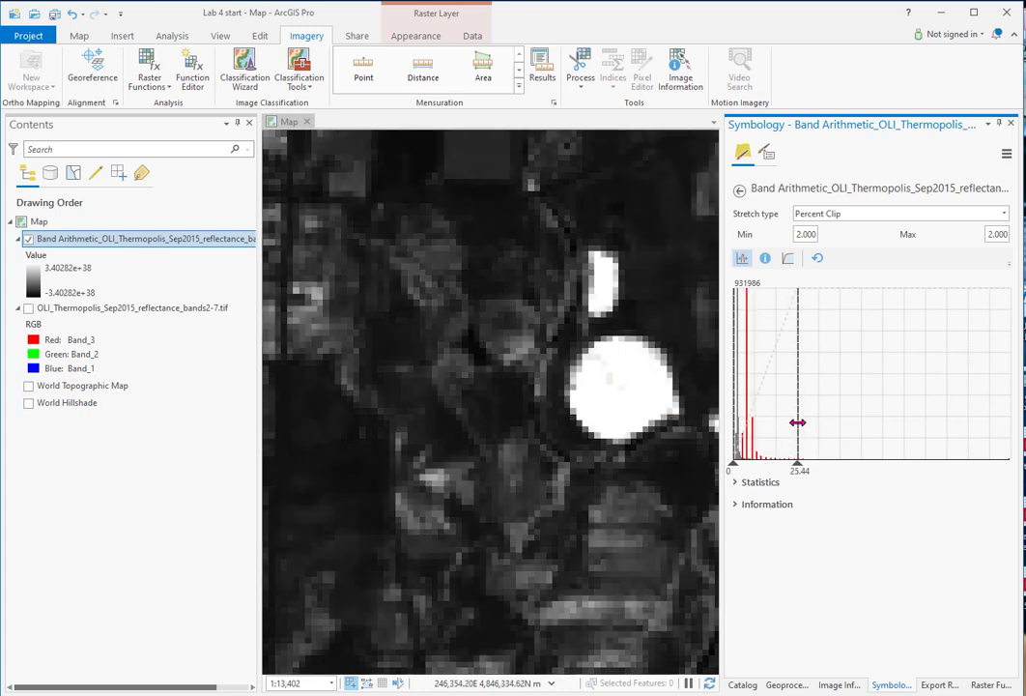
pyautogui.moveTo(798, 422); pyautogui.dragTo(901, 426)
# Step: Compare simple ratio values of bright and darker pixels within the circular field using Image Information and pop-ups, and close the pop-up
pyautogui.scroll(1, 678, 417)
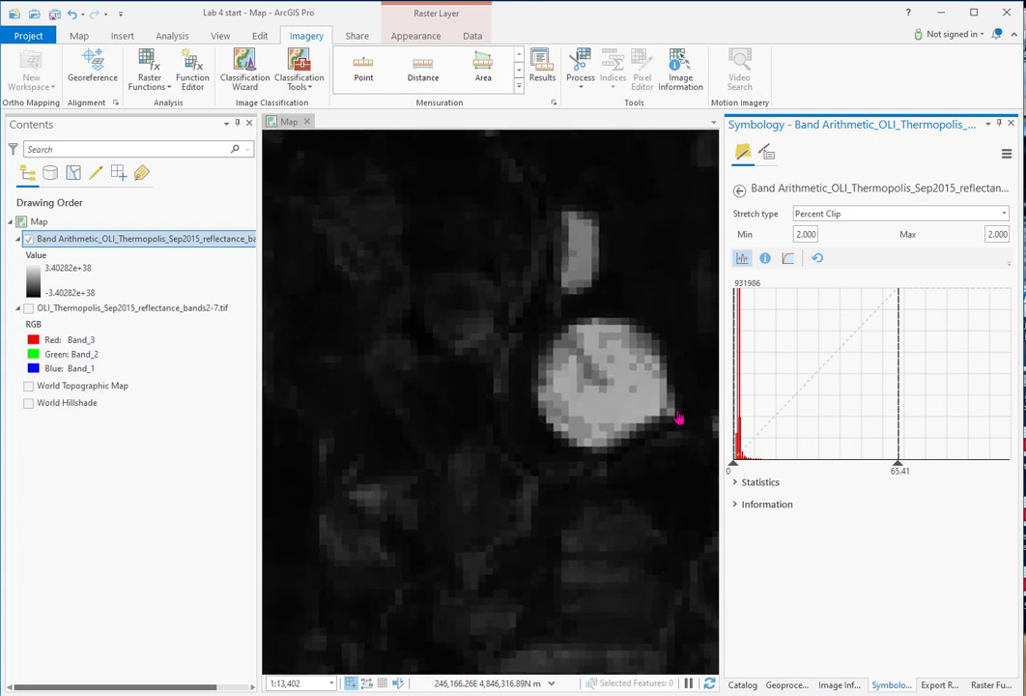
pyautogui.scroll(2, 678, 417)
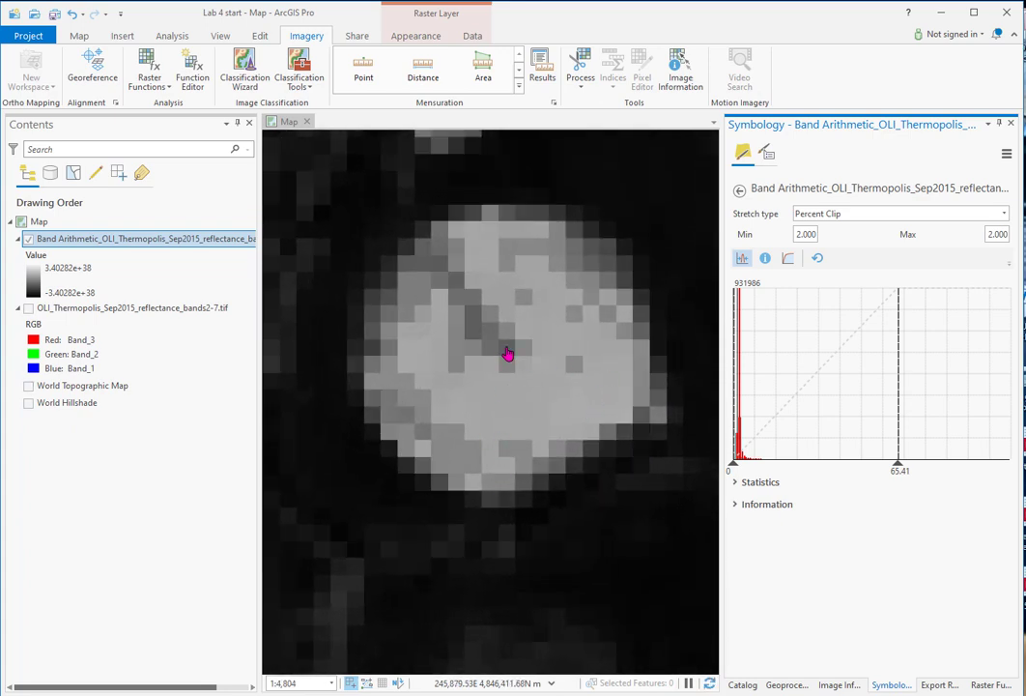
pyautogui.click(676, 72)
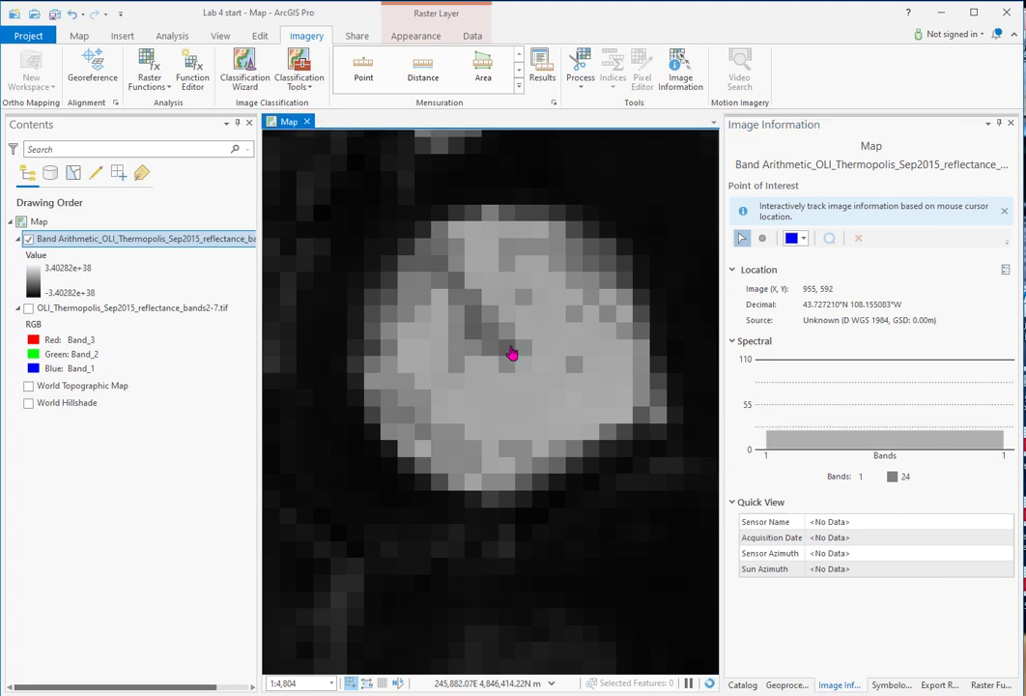
pyautogui.click(577, 344)
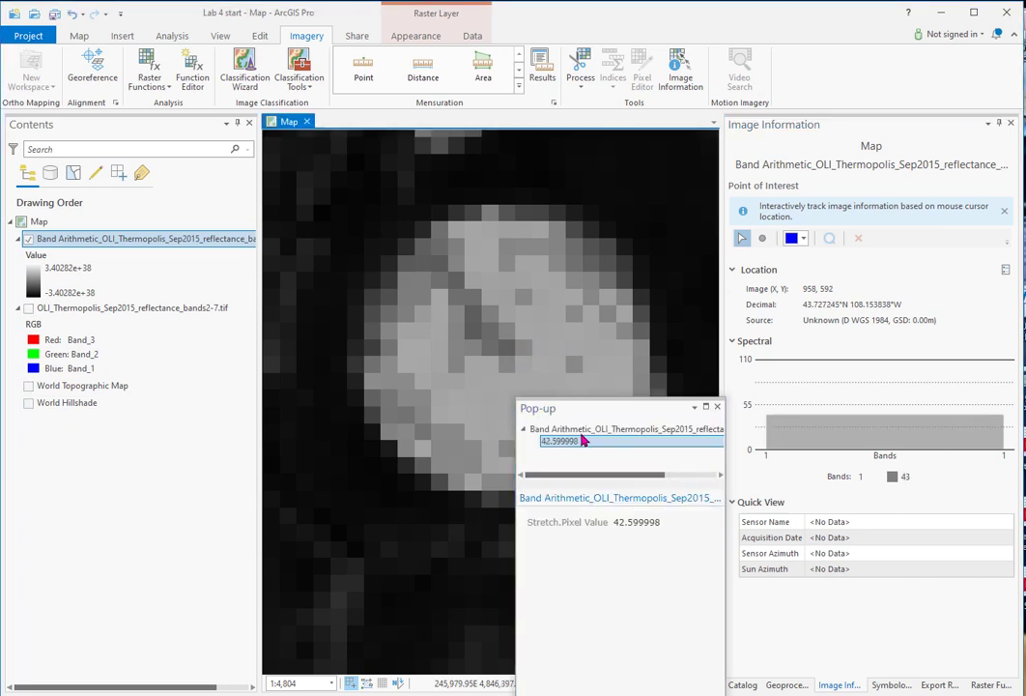
pyautogui.moveTo(615, 417); pyautogui.dragTo(256, 314)
pyautogui.click(522, 398)
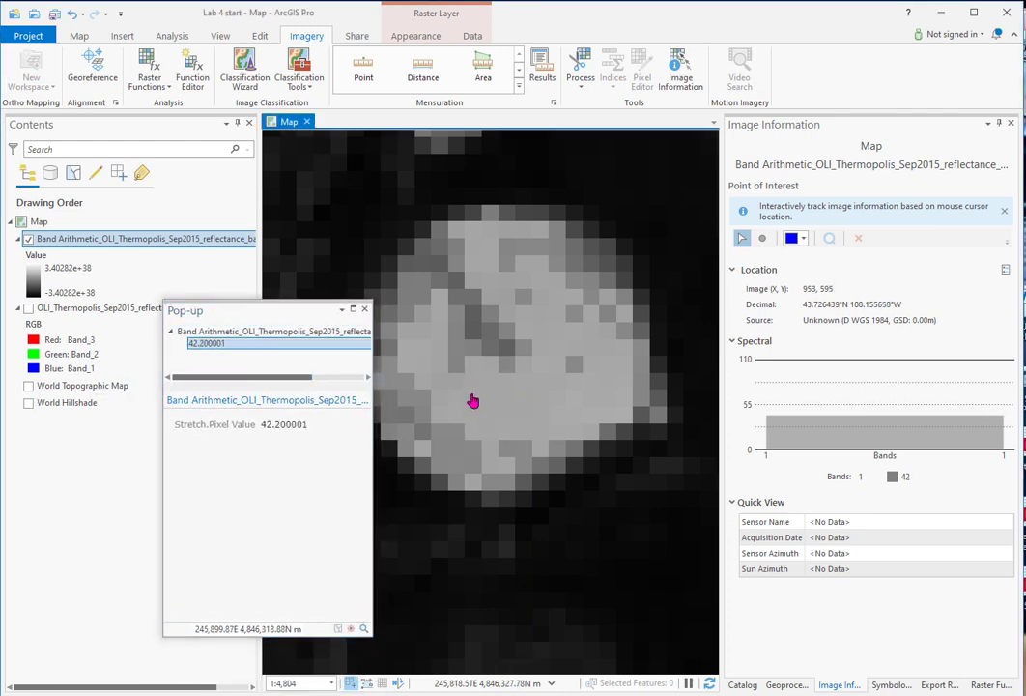
pyautogui.moveTo(479, 390); pyautogui.dragTo(458, 373)
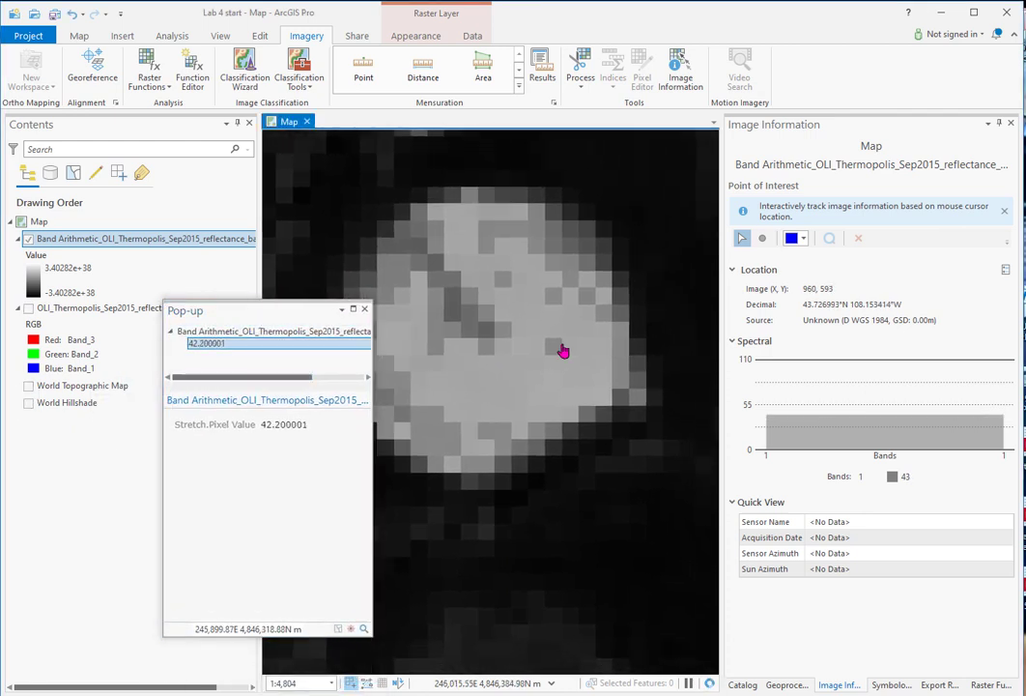
pyautogui.click(557, 348)
pyautogui.click(485, 341)
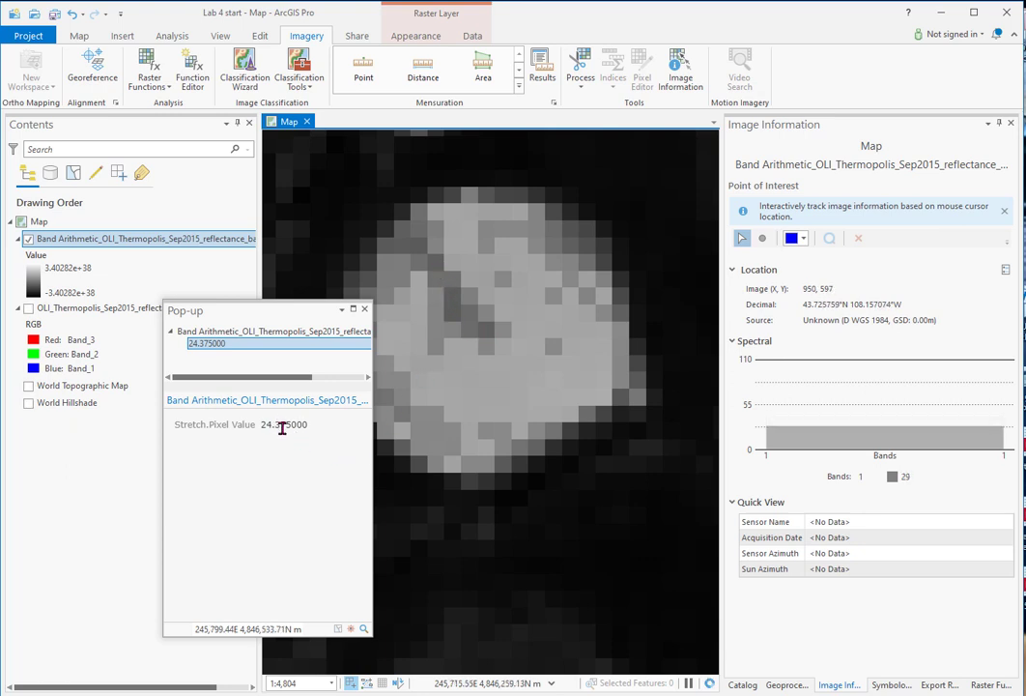
pyautogui.click(426, 255)
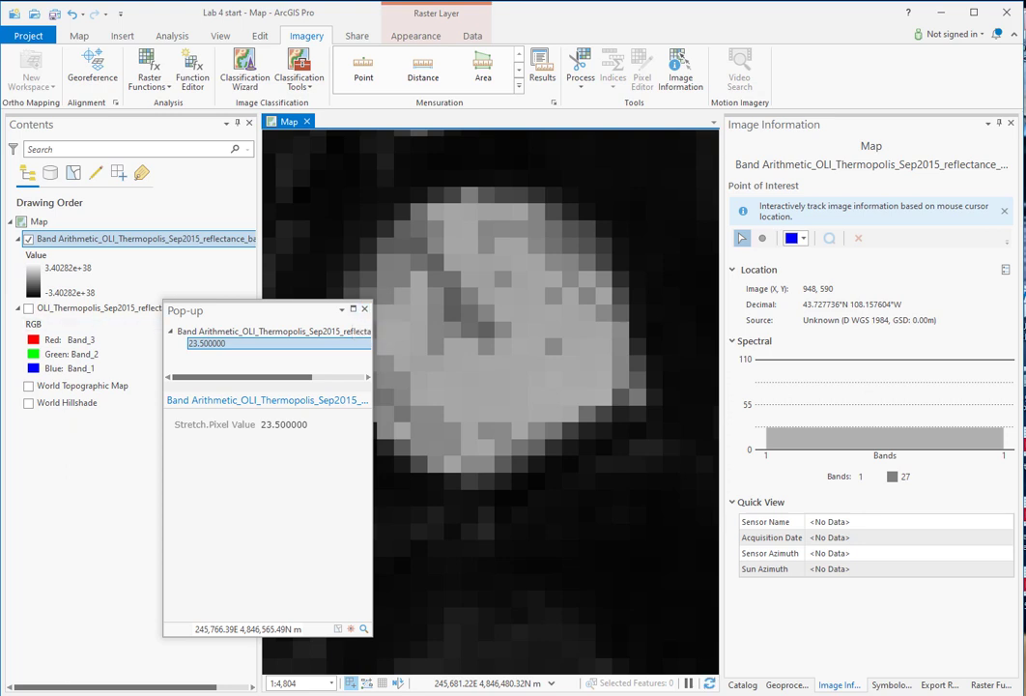
pyautogui.click(365, 309)
# Step: Show the full Band Arithmetic layer and apply the Blue-Green (Continuous) color scheme, with scheme names displayed
pyautogui.rightClick(194, 245)
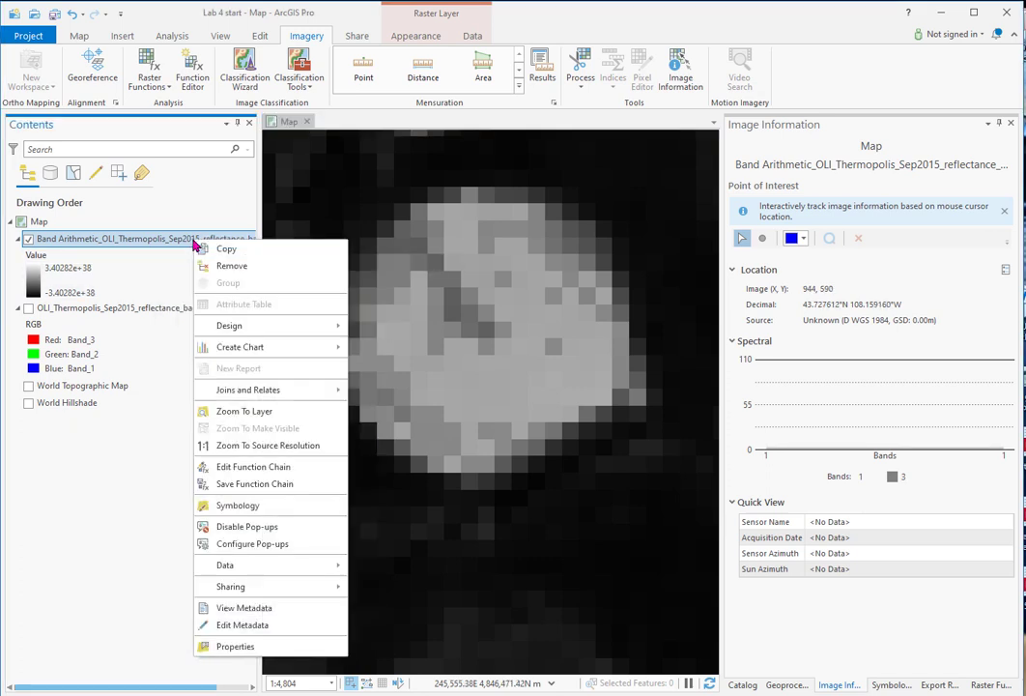
pyautogui.click(244, 412)
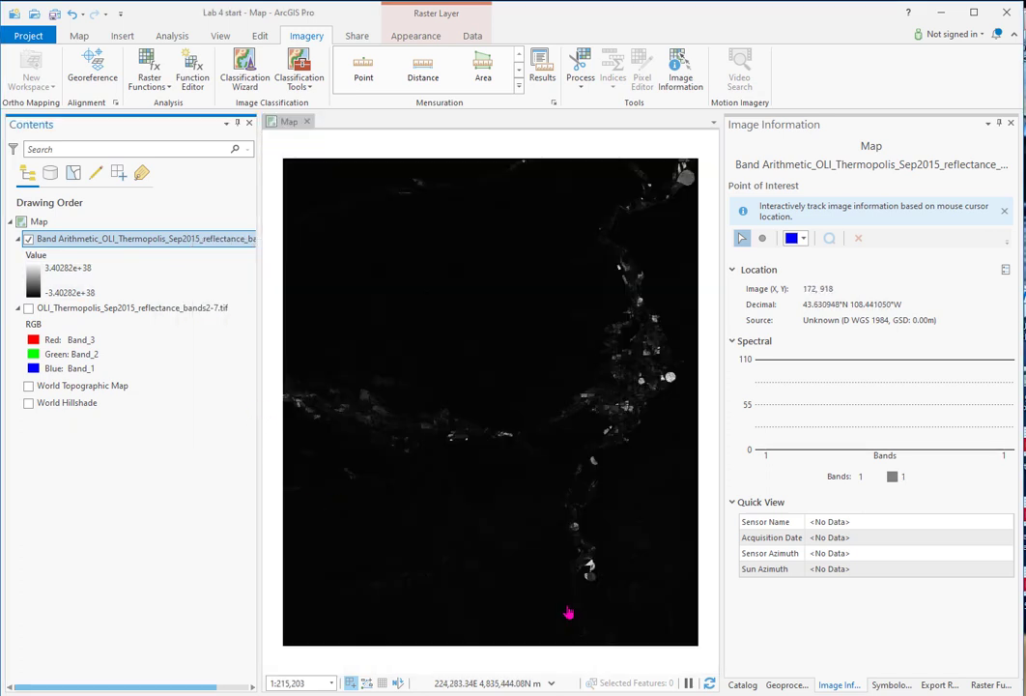
pyautogui.click(897, 686)
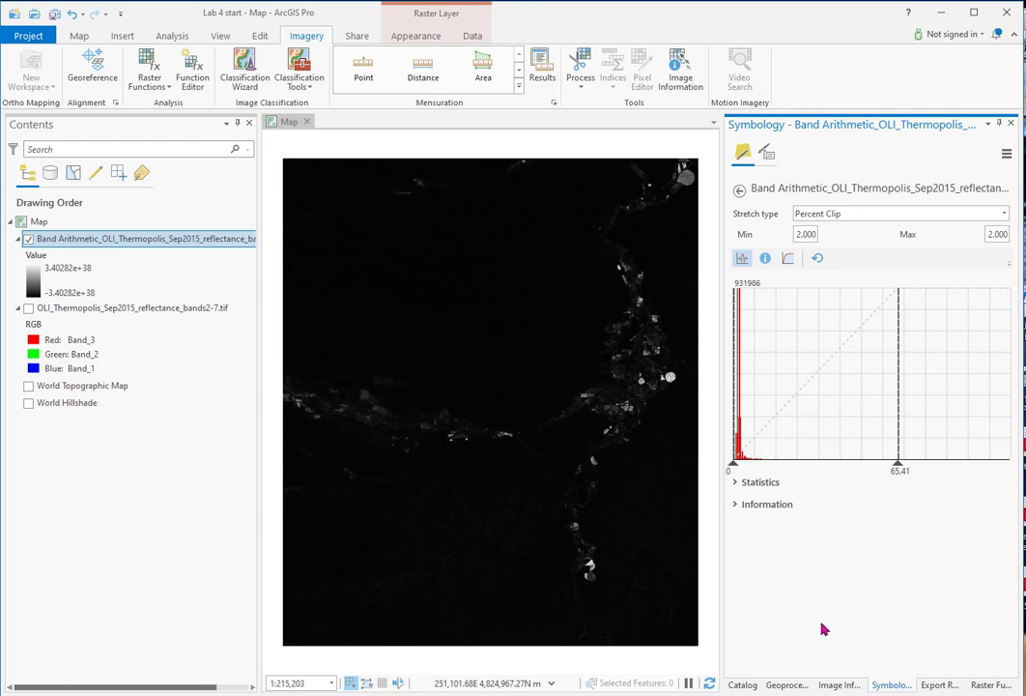
pyautogui.click(740, 191)
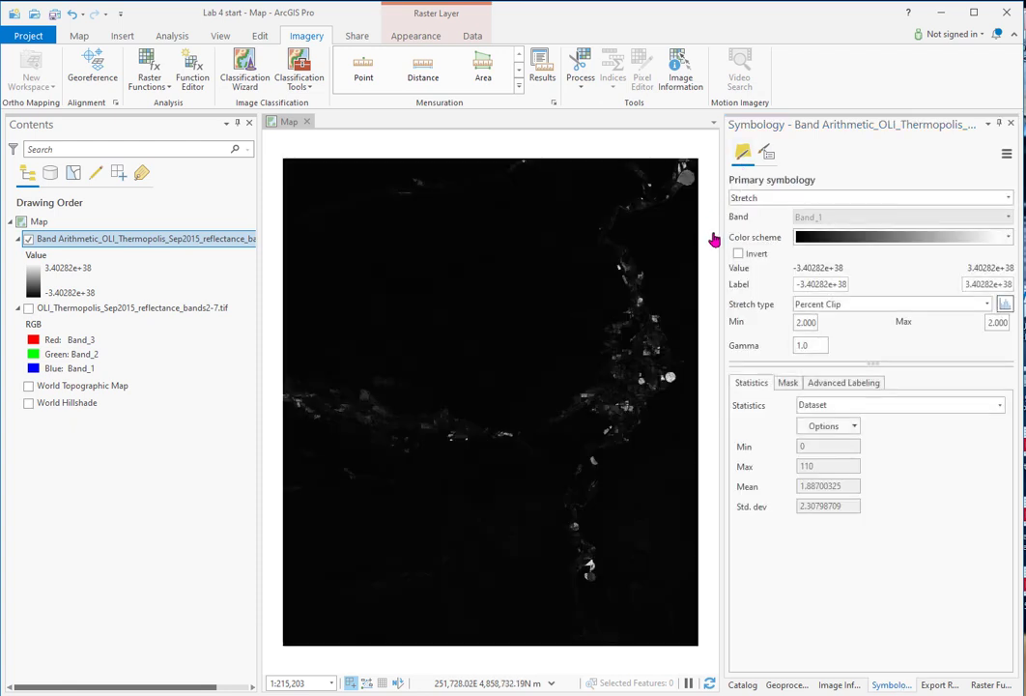
pyautogui.click(1010, 239)
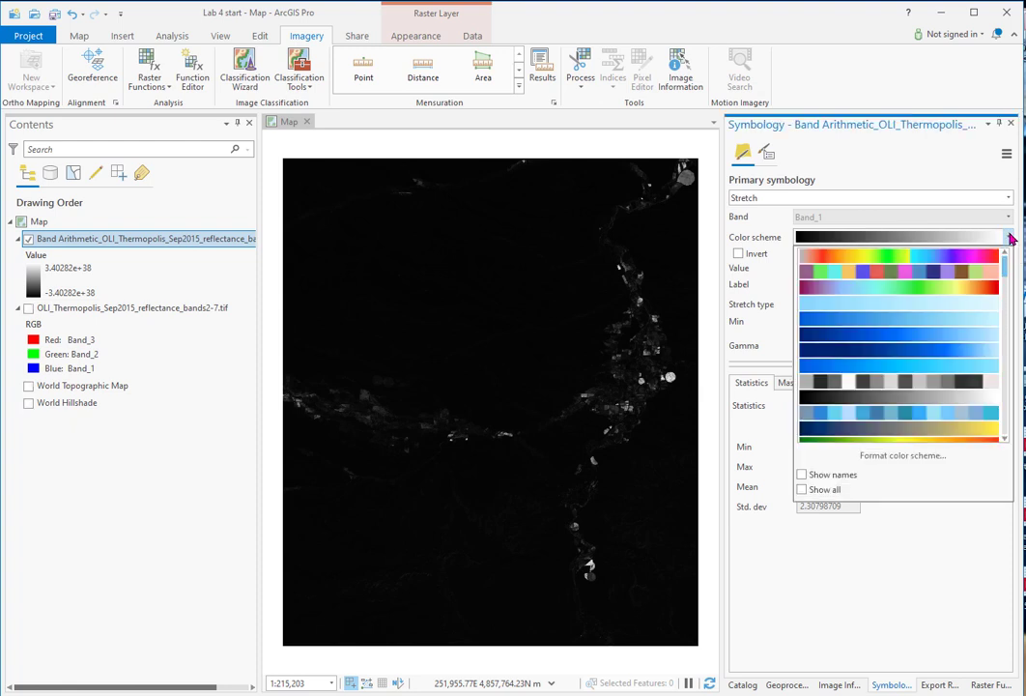
pyautogui.click(801, 477)
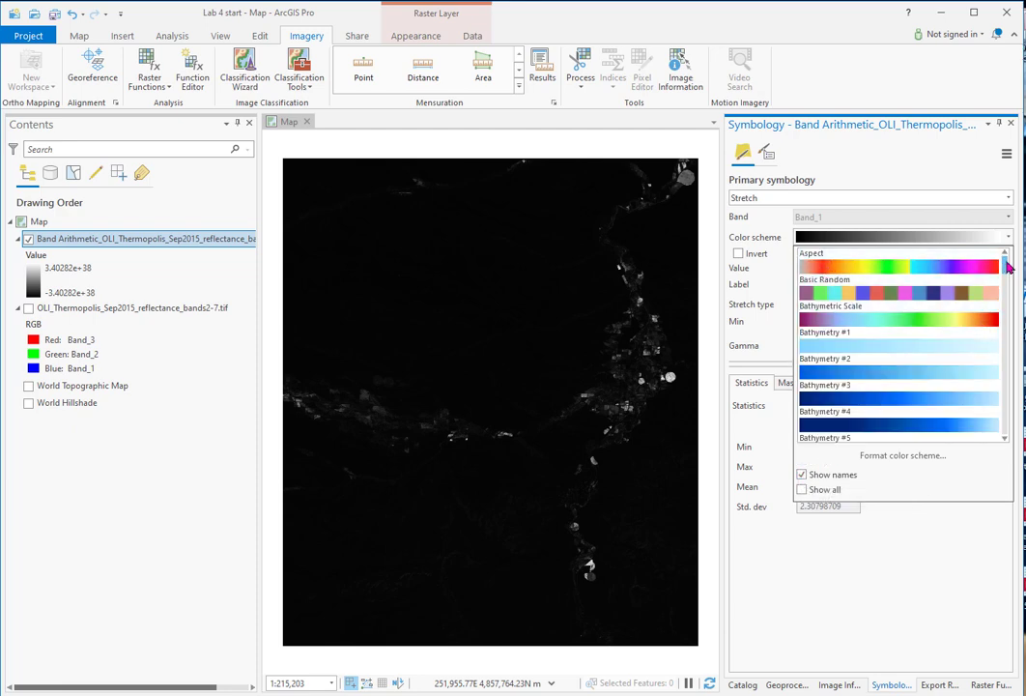
pyautogui.moveTo(1005, 273); pyautogui.dragTo(1004, 384)
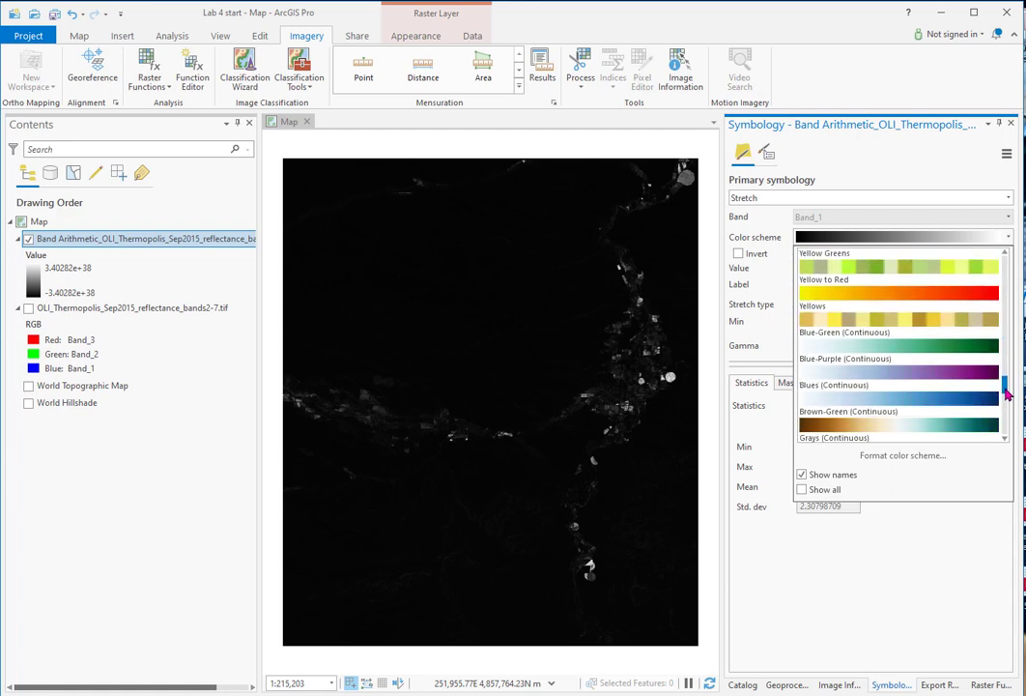
pyautogui.click(866, 351)
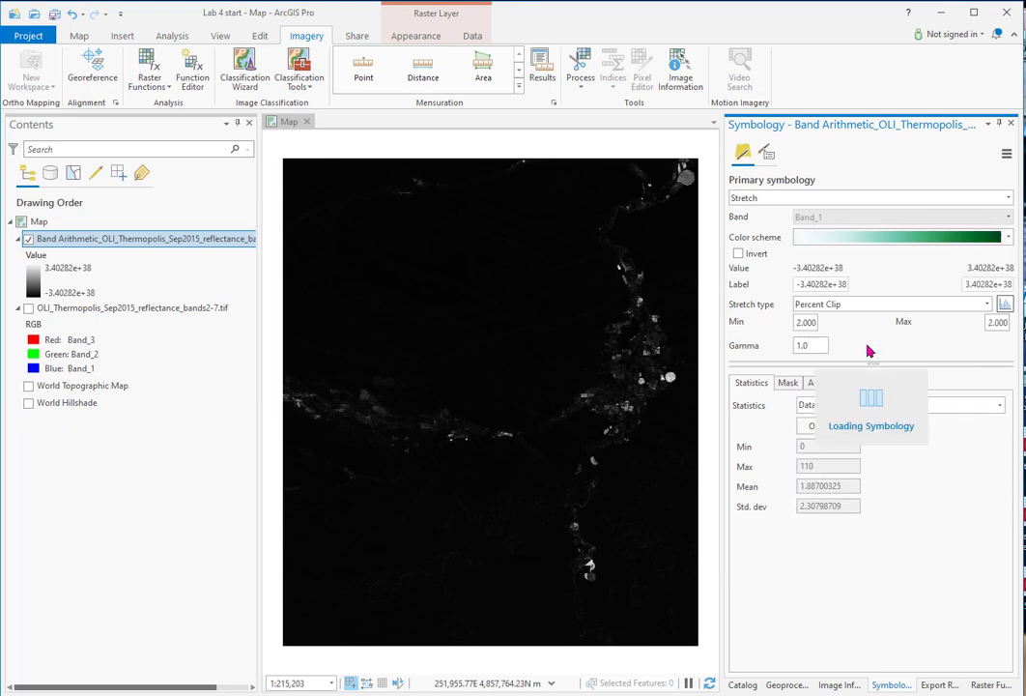
# Step: Examine the dark green circular fields up close, and return the map to the full extent of the Band Arithmetic layer
pyautogui.scroll(5, 670, 392)
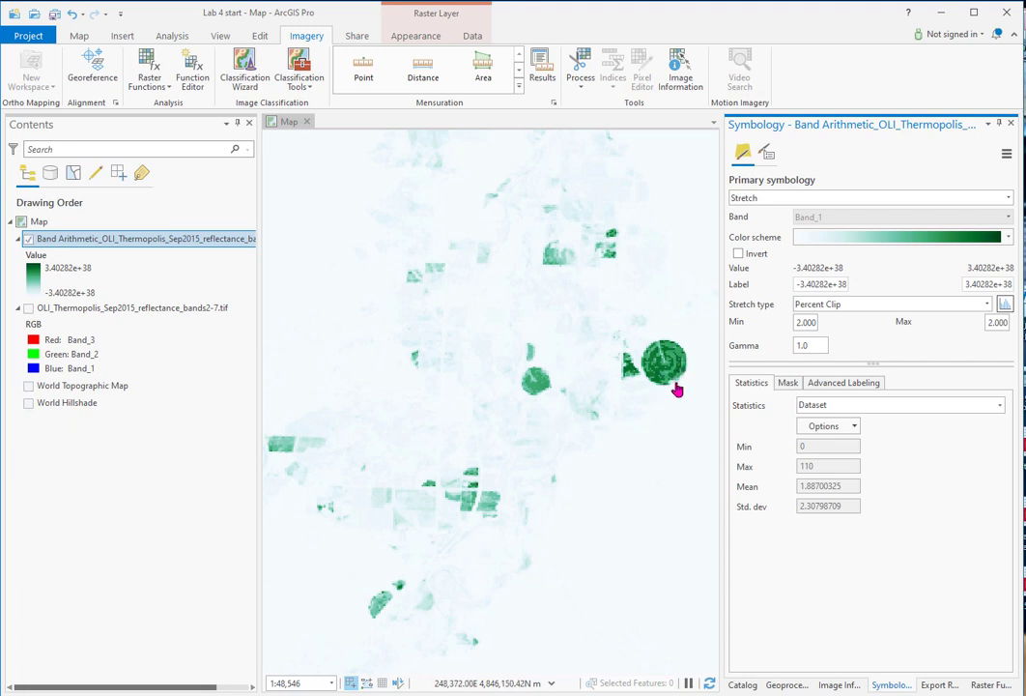
pyautogui.scroll(2, 677, 379)
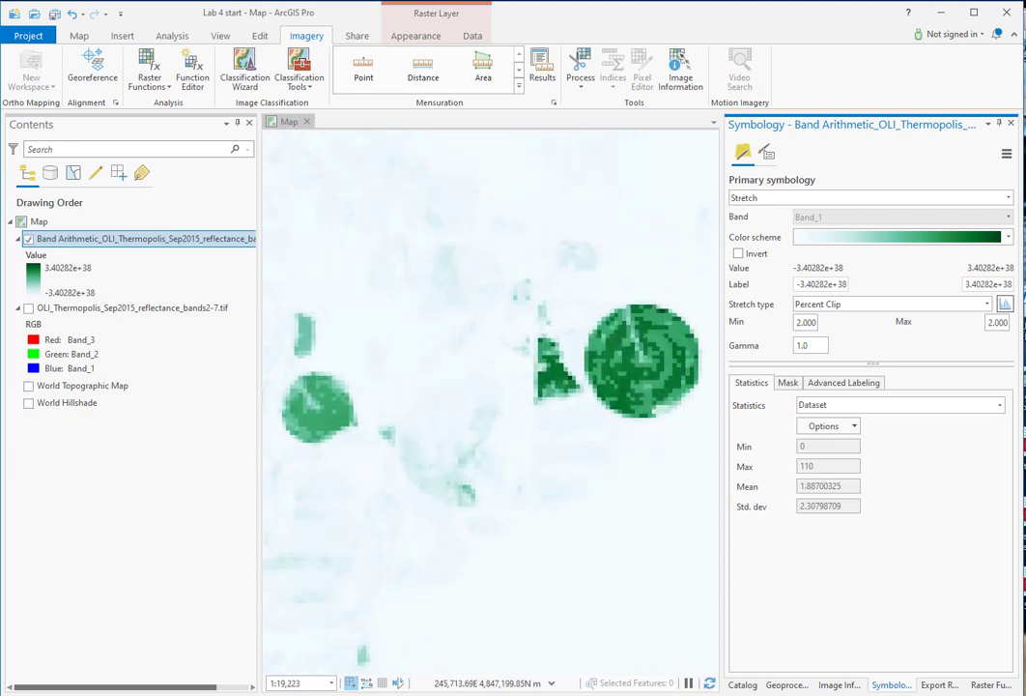
pyautogui.rightClick(193, 240)
pyautogui.click(244, 409)
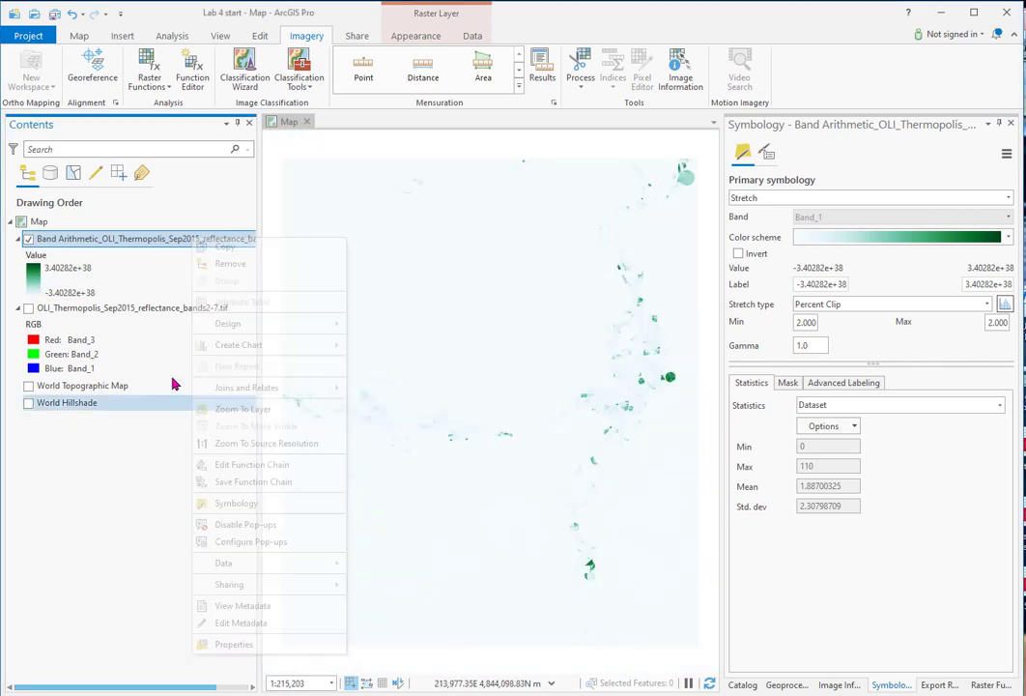
# Step: Hide the Band Arithmetic layer, and show and select the OLI Thermopolis reflectance image
pyautogui.click(28, 239)
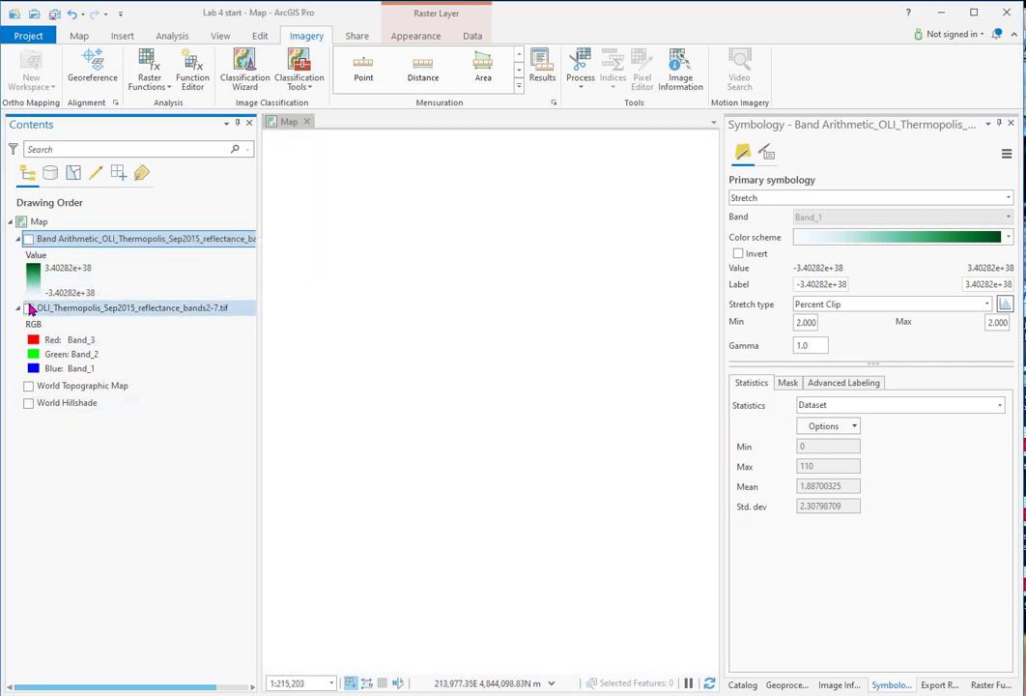
pyautogui.click(28, 308)
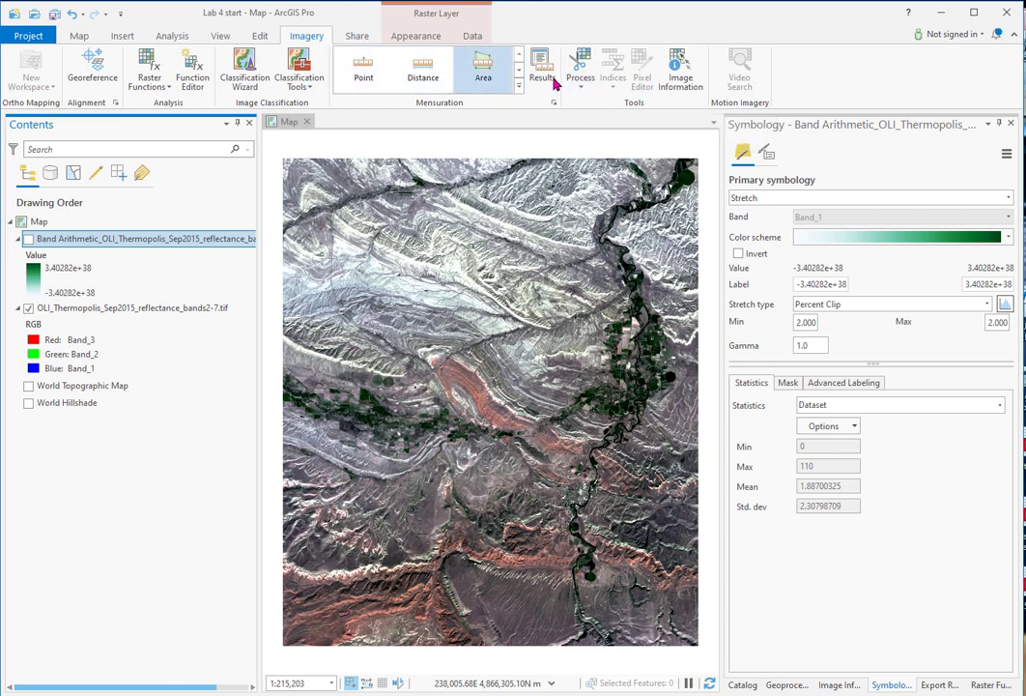
pyautogui.click(122, 311)
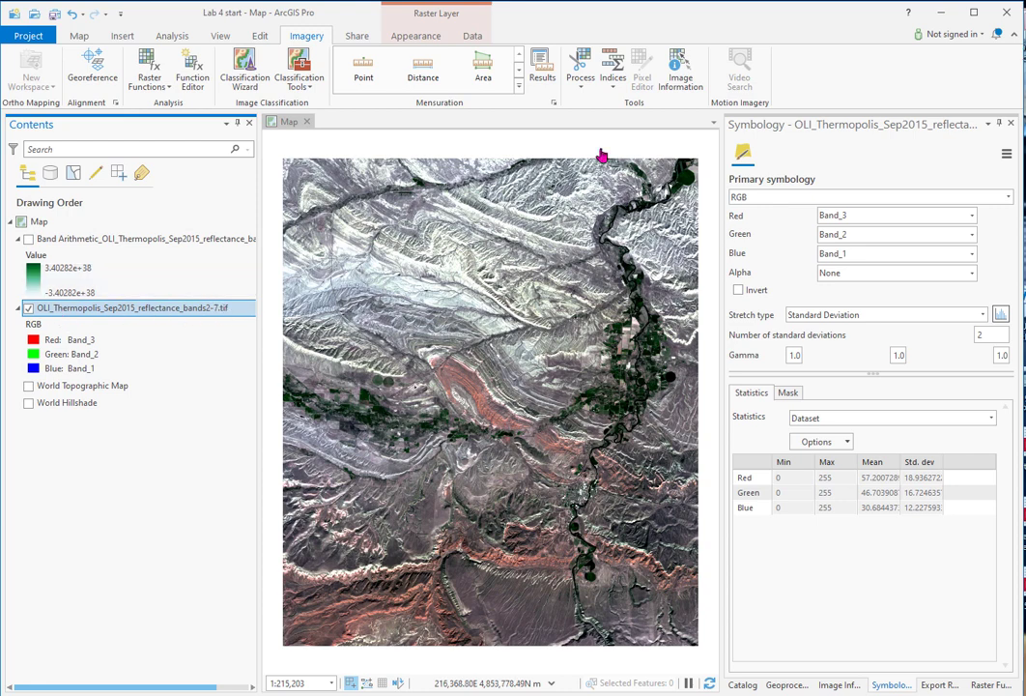
# Step: Create an NDVI layer from the reflectance image with Band_4 as near infrared and the image's red band as the red index
pyautogui.click(612, 77)
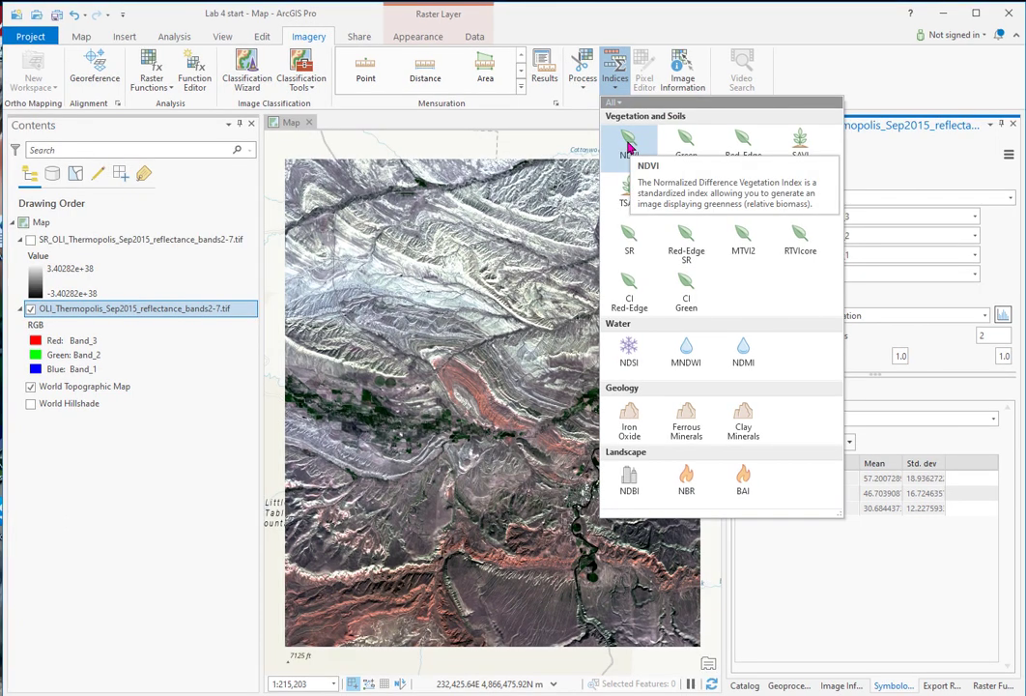
pyautogui.click(623, 142)
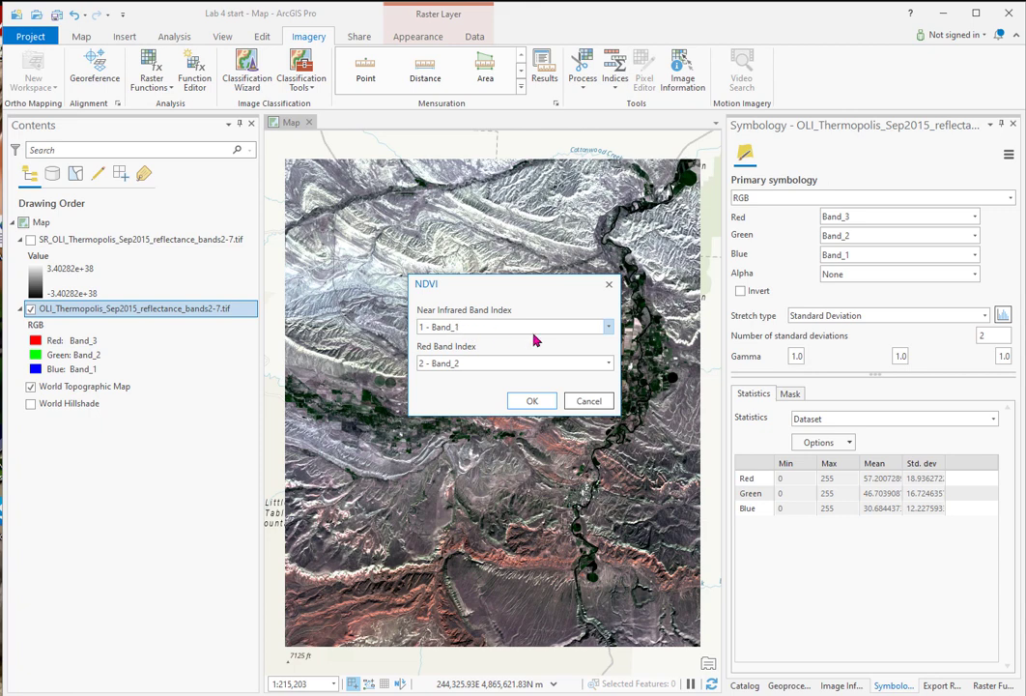
pyautogui.click(607, 329)
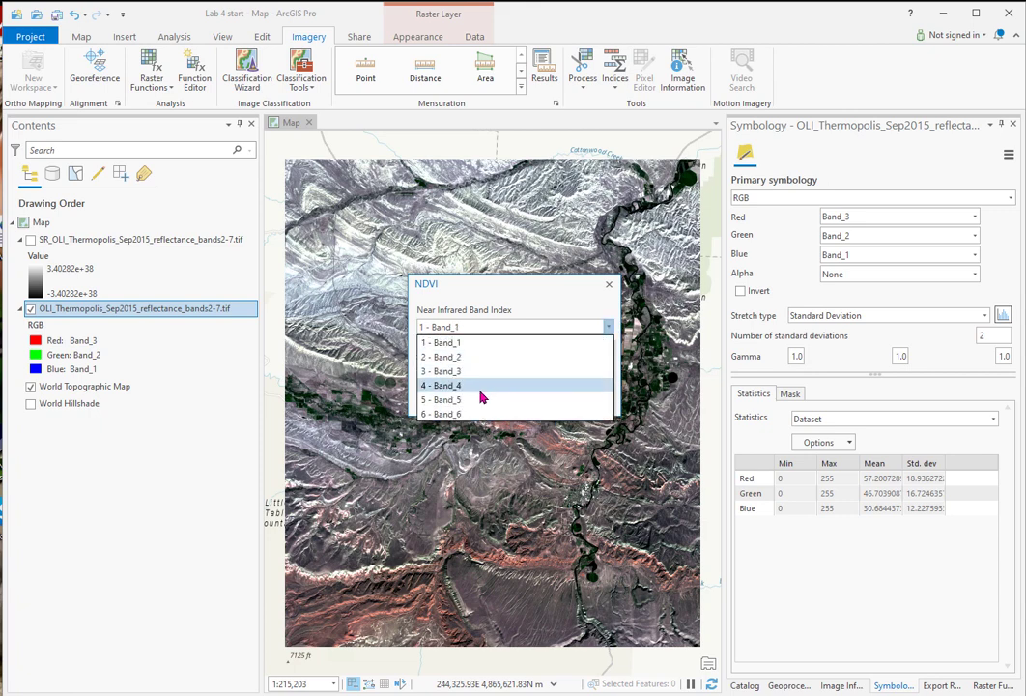
pyautogui.click(463, 386)
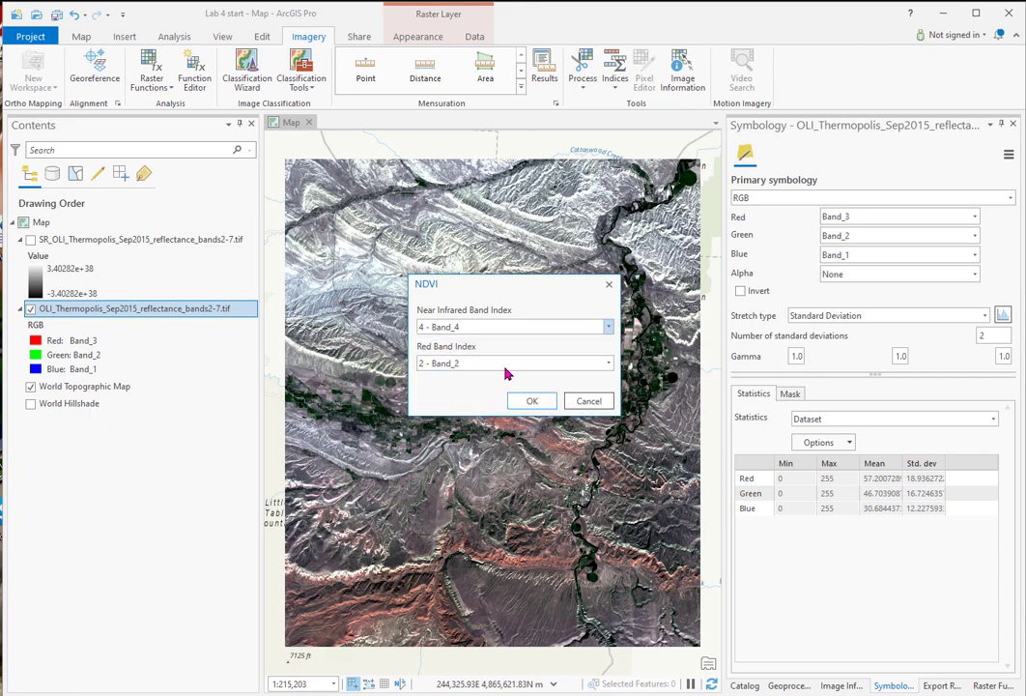
pyautogui.click(608, 364)
pyautogui.click(454, 394)
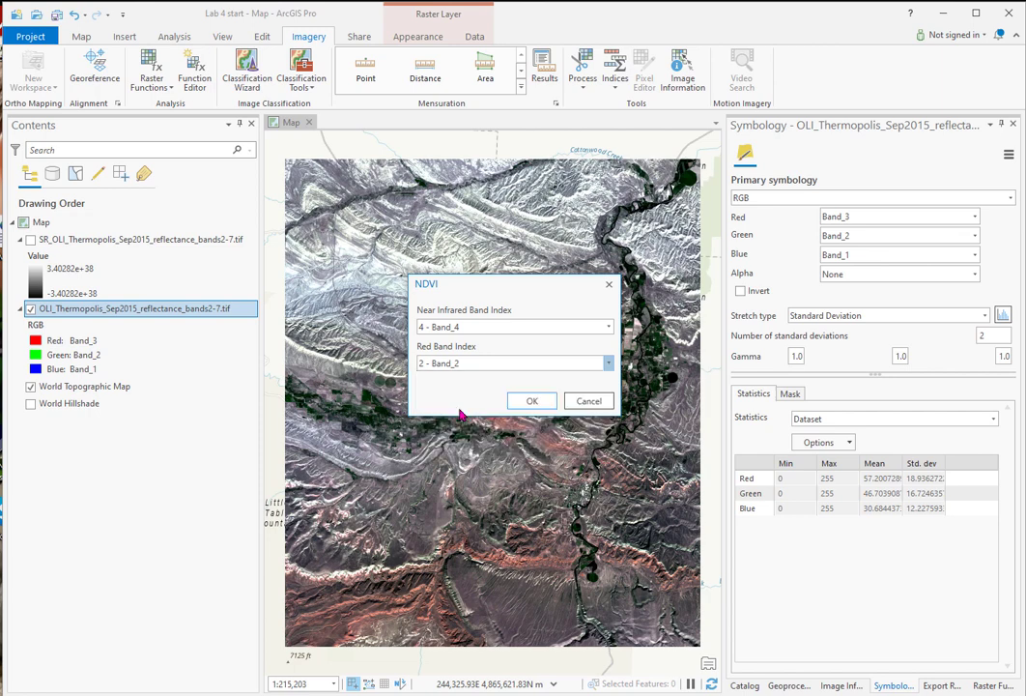
pyautogui.click(531, 401)
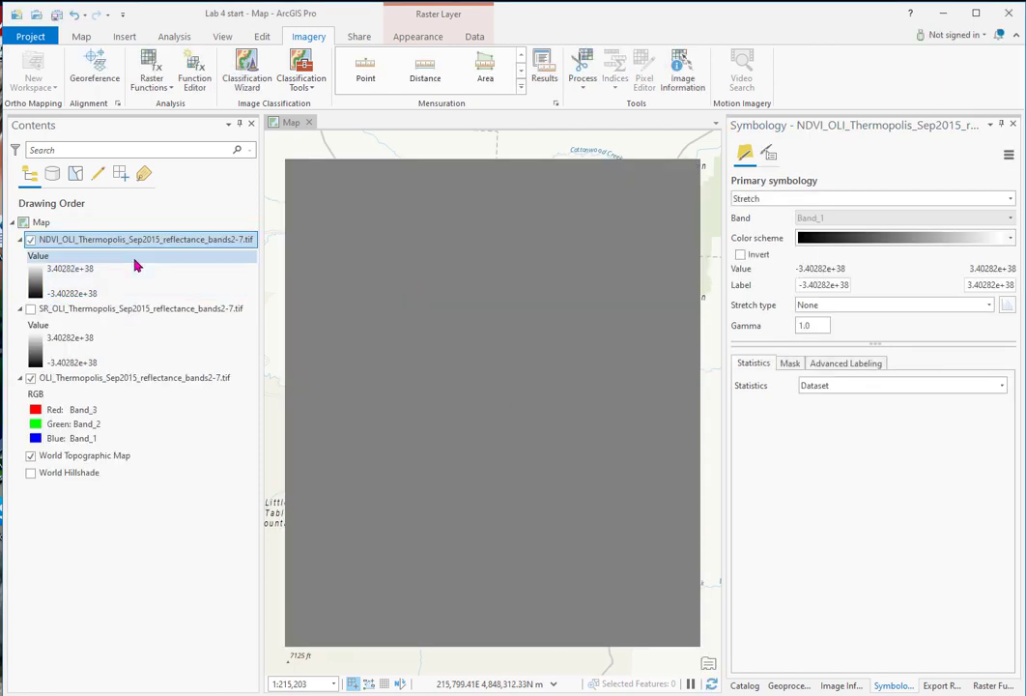
# Step: Apply the Minimum Maximum stretch to the NDVI layer and have its statistics calculated
pyautogui.click(988, 305)
pyautogui.click(911, 382)
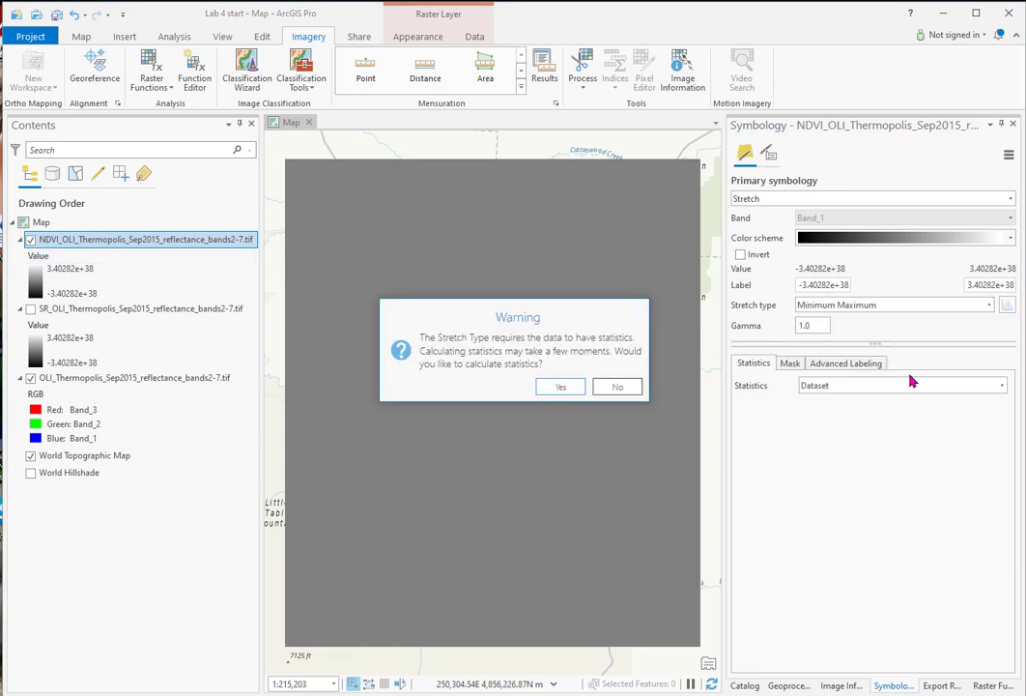
pyautogui.click(556, 388)
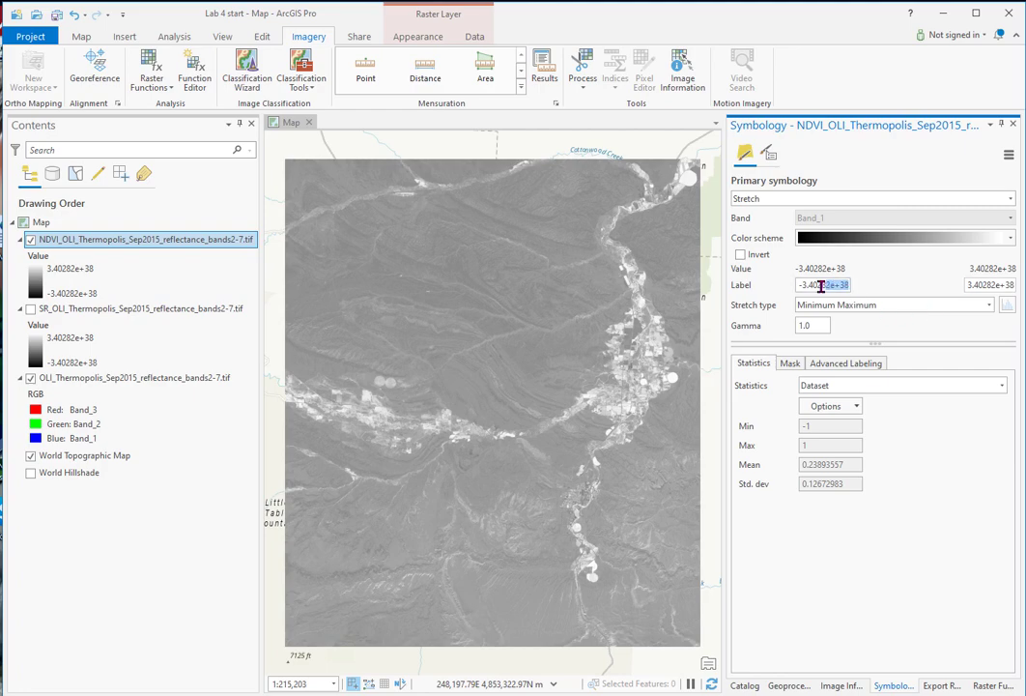
# Step: Set the NDVI layer's stretch labels to -1 for the minimum and 1 for the maximum
pyautogui.write('-1')
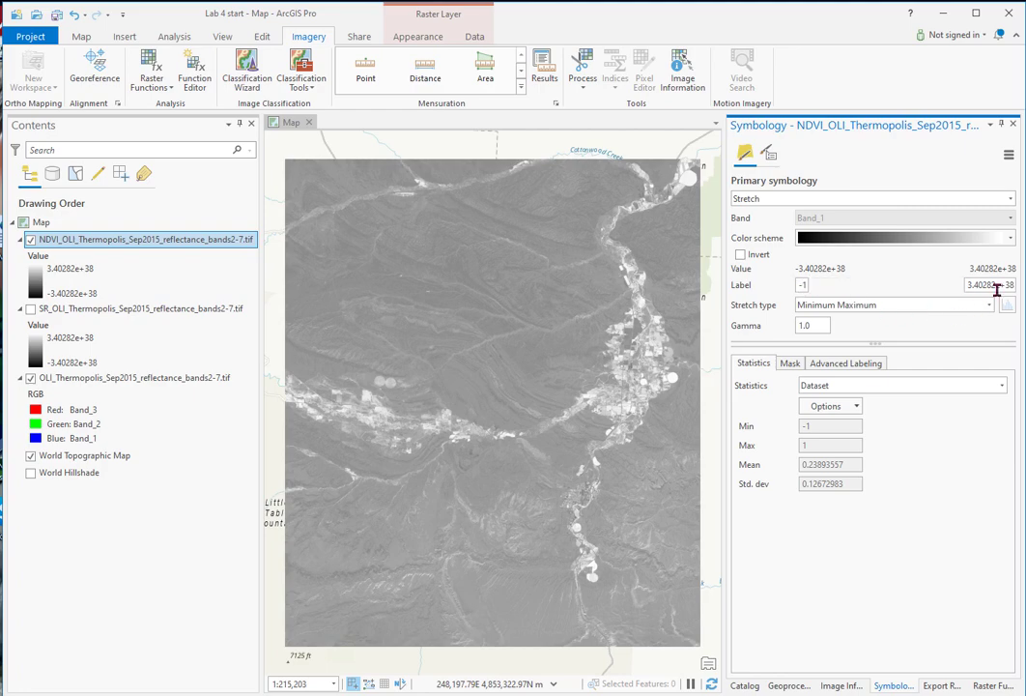
pyautogui.click(1010, 288)
pyautogui.moveTo(1014, 285); pyautogui.dragTo(963, 288)
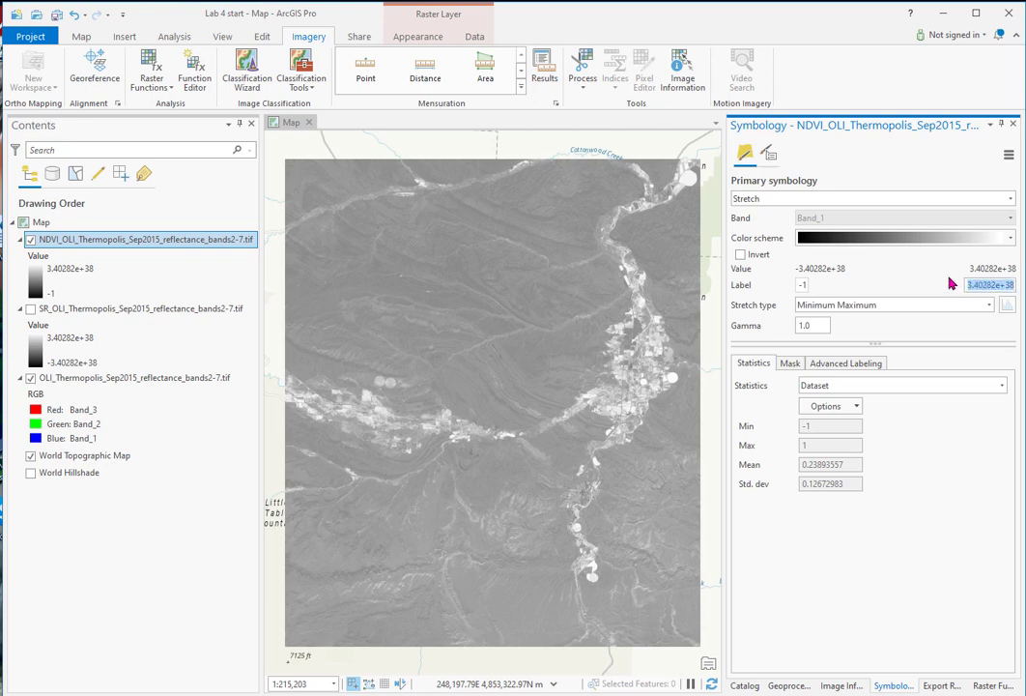
pyautogui.write('1')
pyautogui.press('Return')
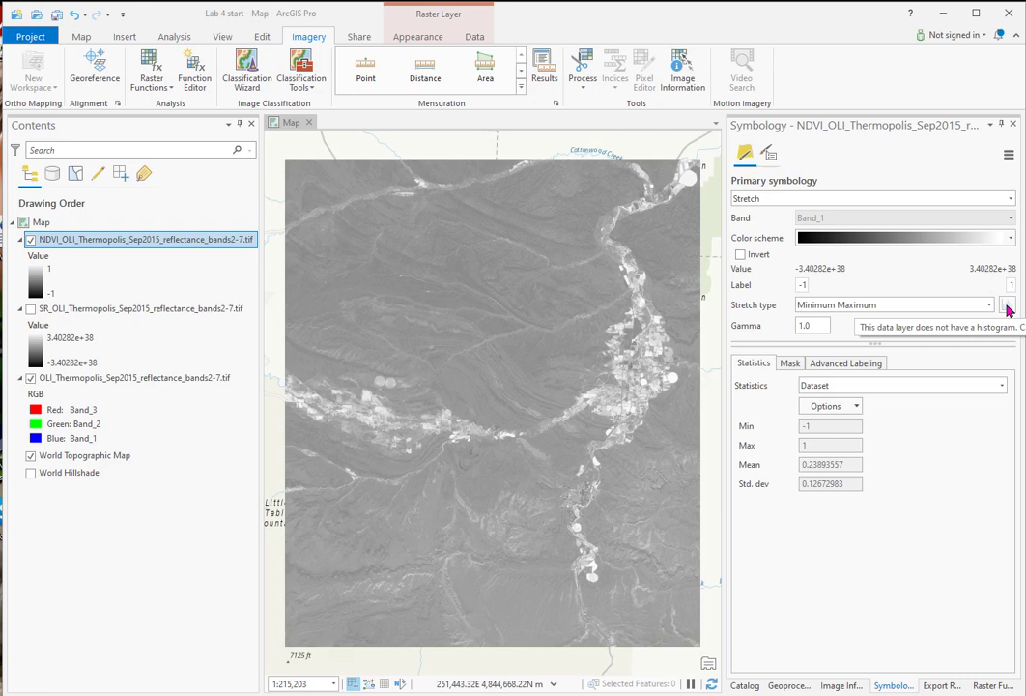
# Step: Display the NDVI layer's stretch histogram and raise its lower limit to 0
pyautogui.rightClick(147, 240)
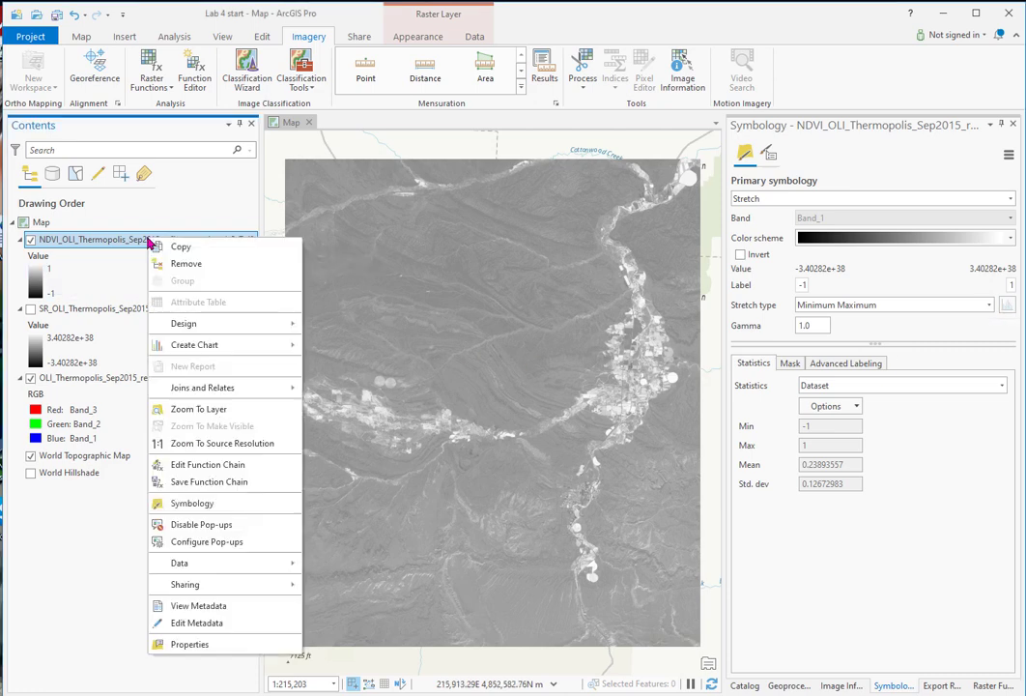
pyautogui.click(193, 503)
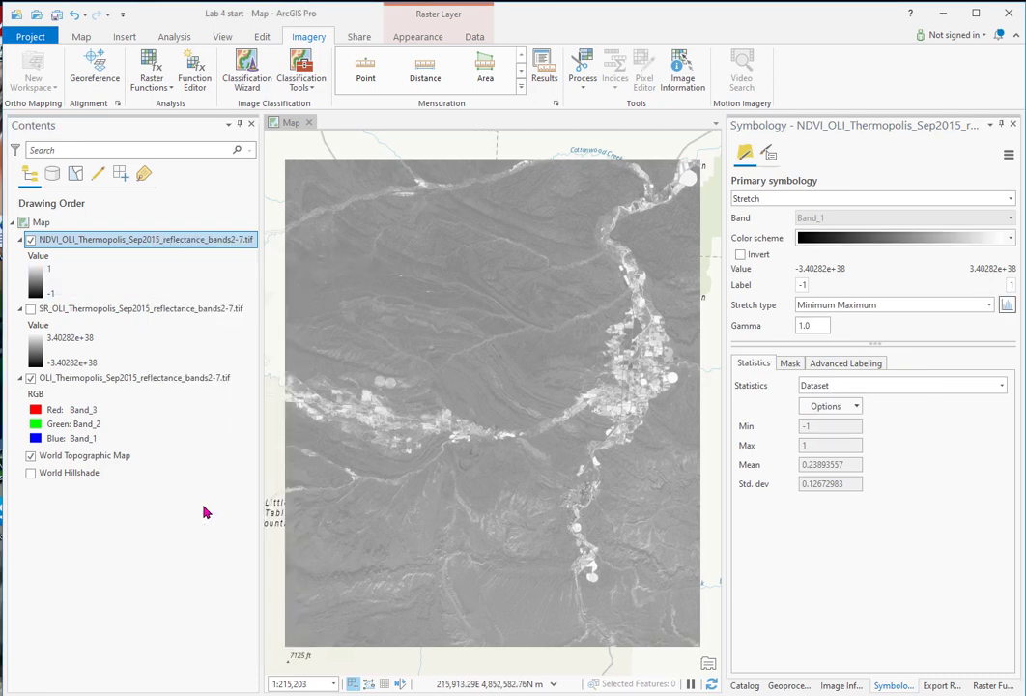
pyautogui.click(1007, 306)
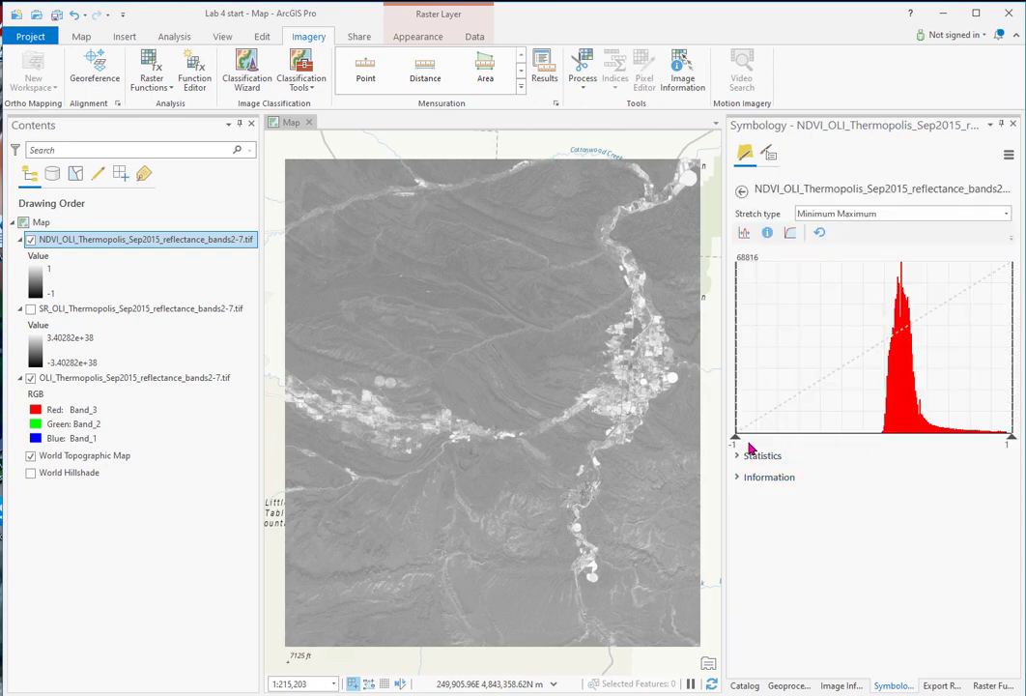
pyautogui.moveTo(736, 402); pyautogui.dragTo(875, 413)
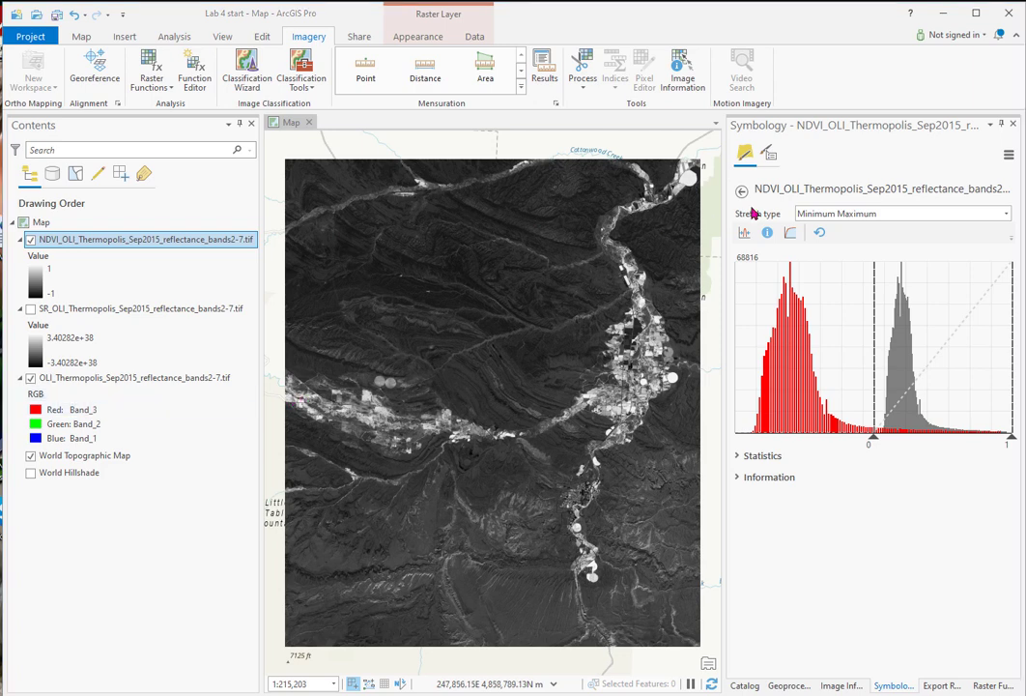
# Step: Examine NDVI pixel values over the irrigated fields with Image Information, and look at the NDVI layer's raster export option
pyautogui.click(681, 67)
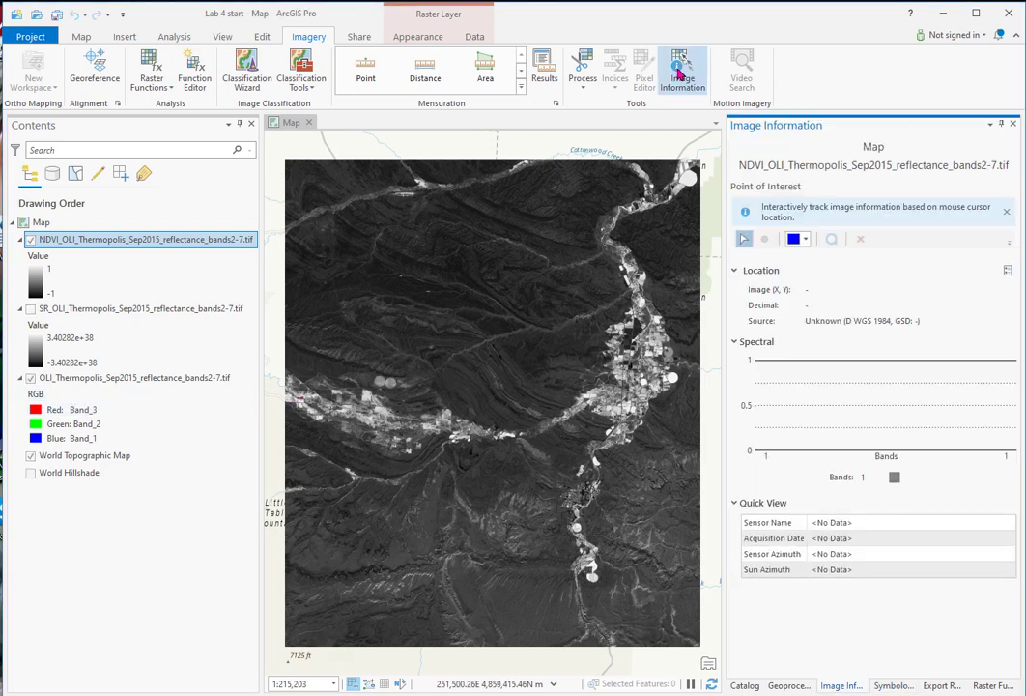
pyautogui.scroll(5, 652, 391)
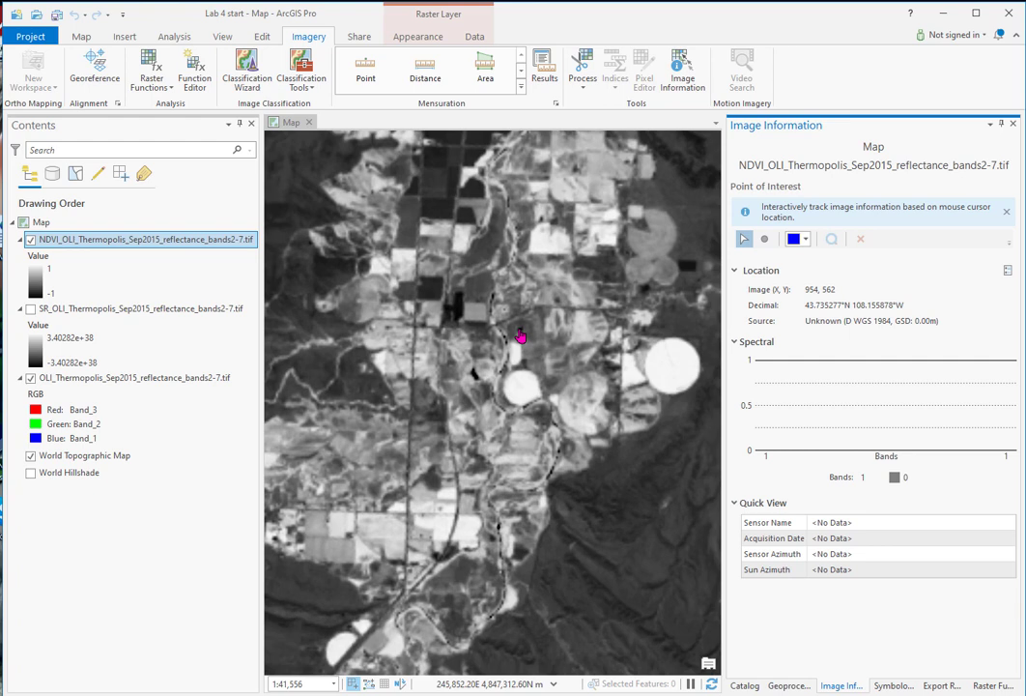
pyautogui.rightClick(204, 245)
pyautogui.moveTo(290, 566)
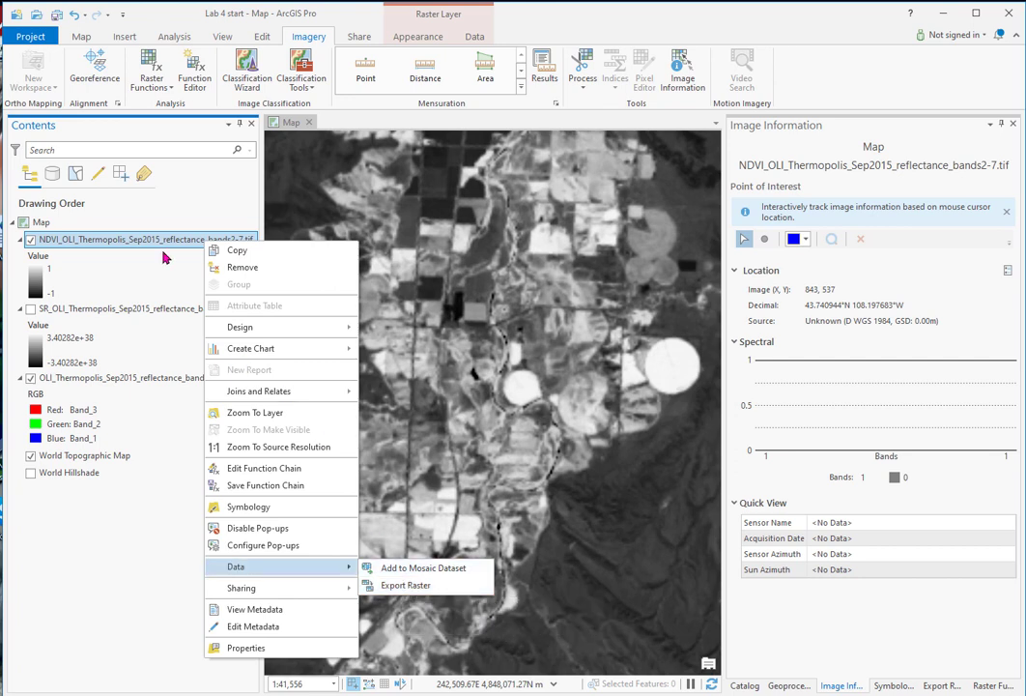
pyautogui.click(203, 246)
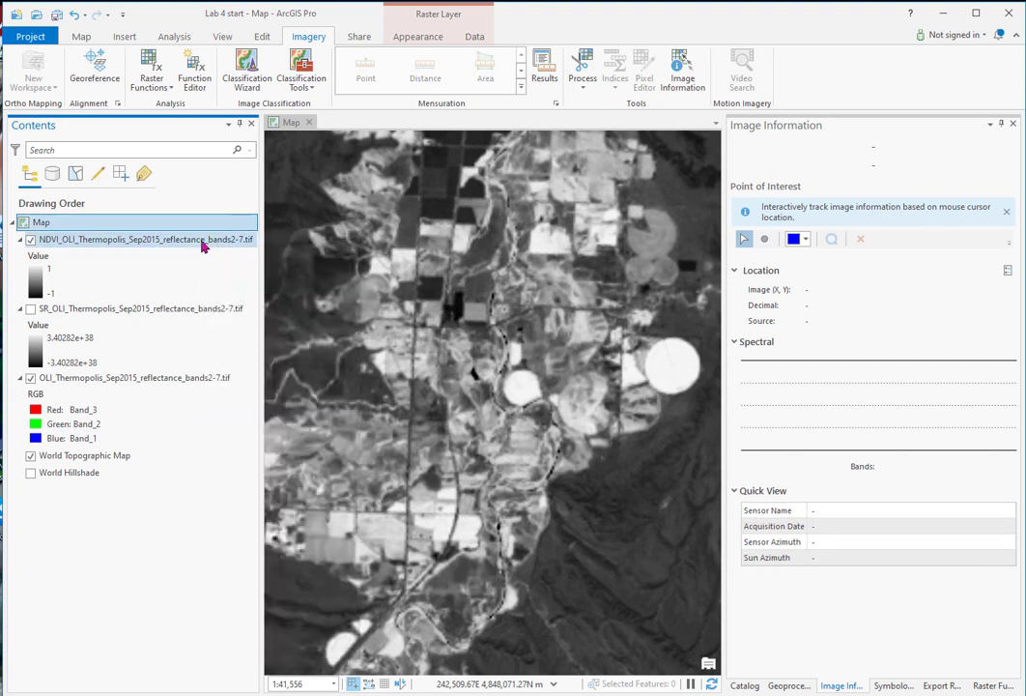
pyautogui.click(203, 242)
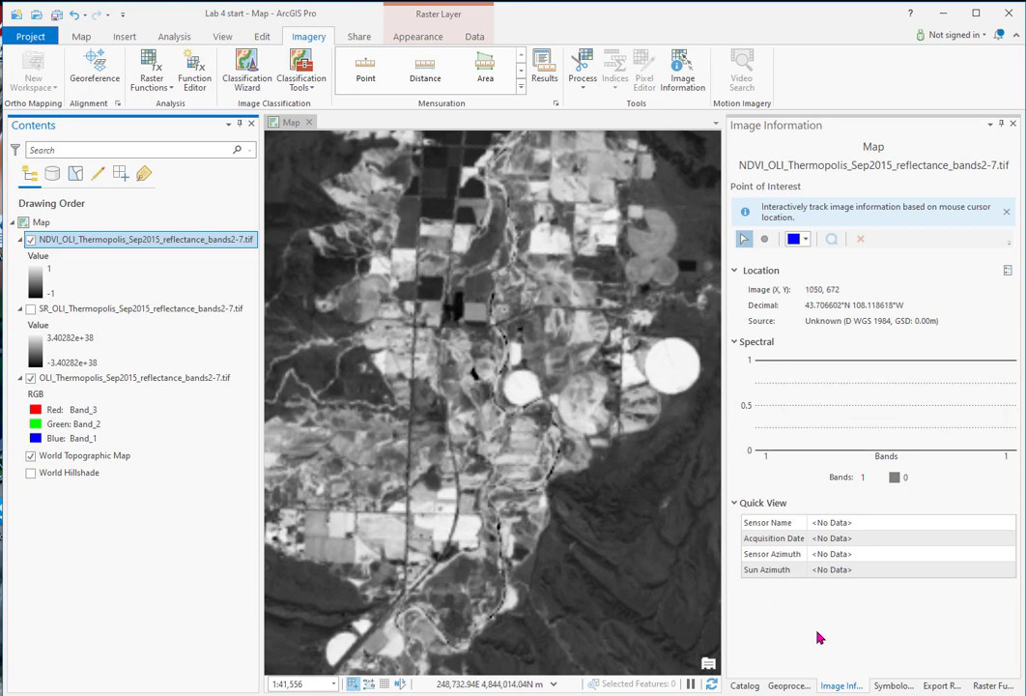
# Step: Raise the lower limit of the NDVI layer's stretch histogram to 0.5
pyautogui.click(896, 686)
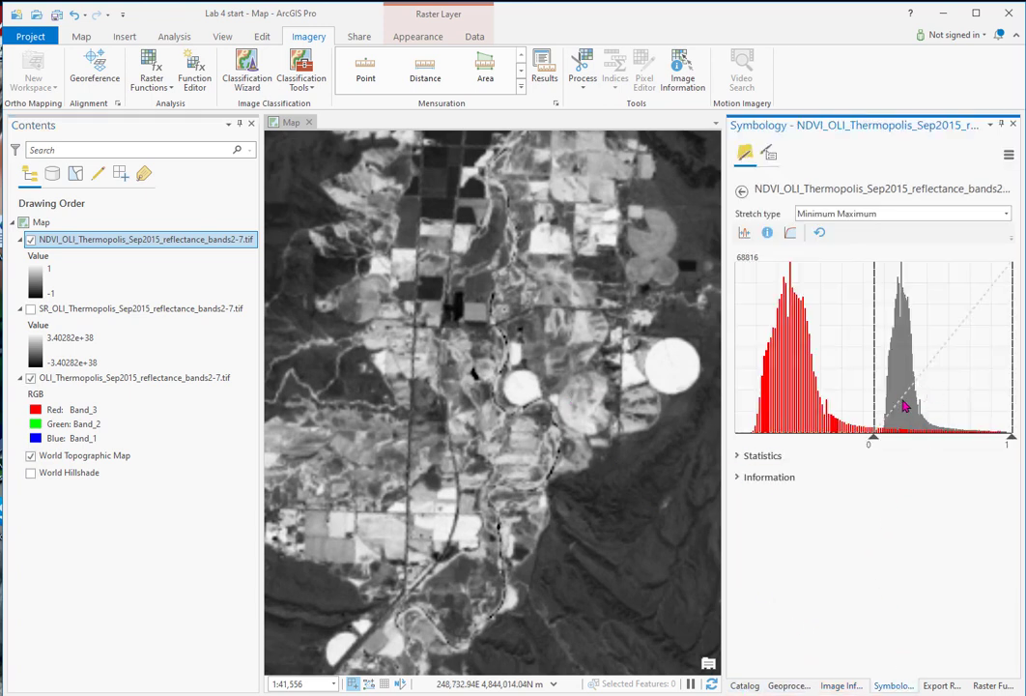
pyautogui.moveTo(881, 429)
pyautogui.mouseDown()
pyautogui.moveTo(904, 428)
pyautogui.moveTo(876, 437)
pyautogui.mouseUp()
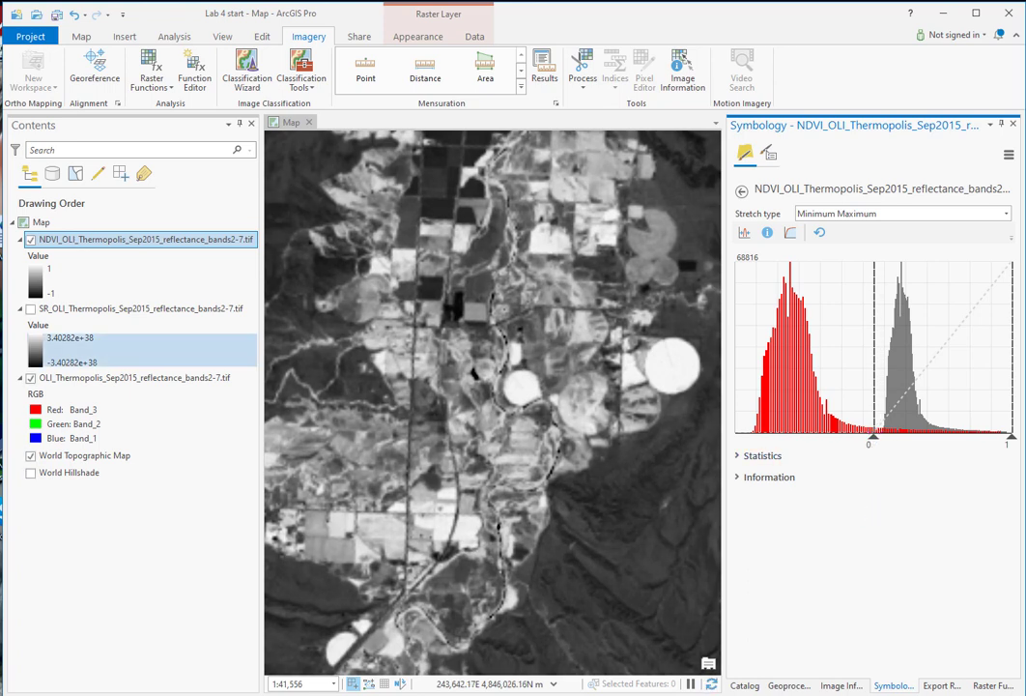
pyautogui.scroll(1, 526, 440)
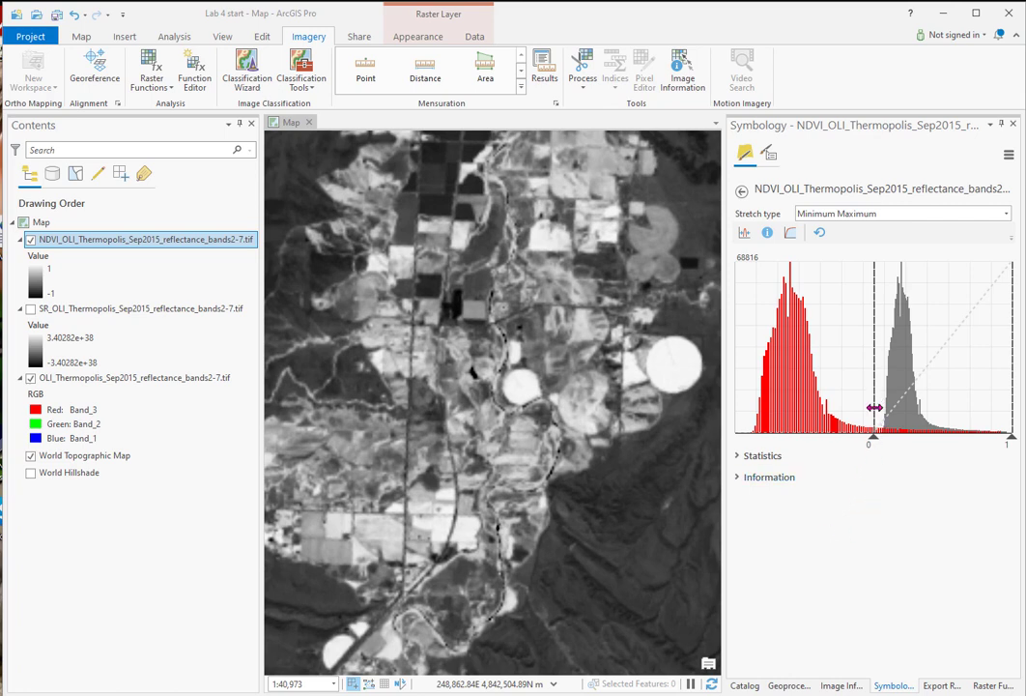
pyautogui.moveTo(870, 414); pyautogui.dragTo(944, 414)
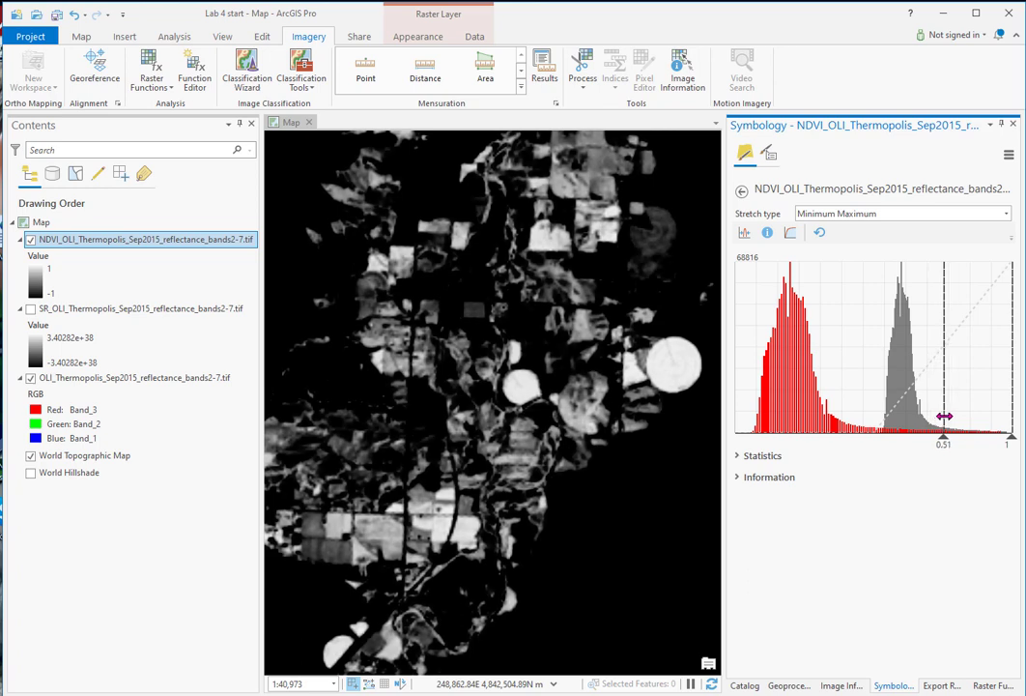
pyautogui.moveTo(945, 417); pyautogui.dragTo(943, 418)
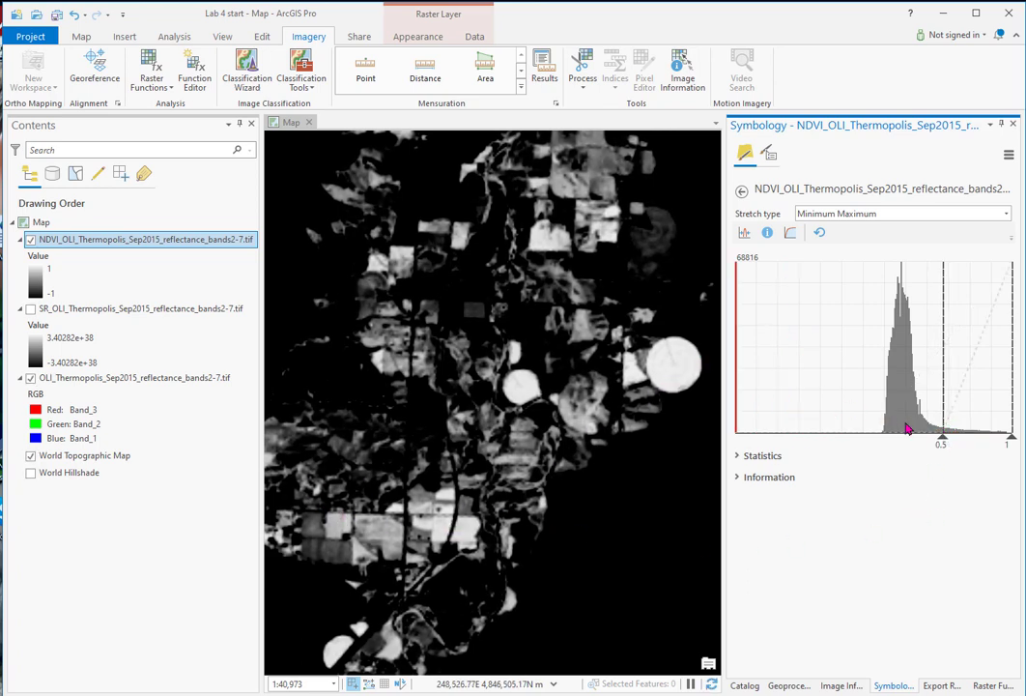
pyautogui.scroll(-1, 503, 483)
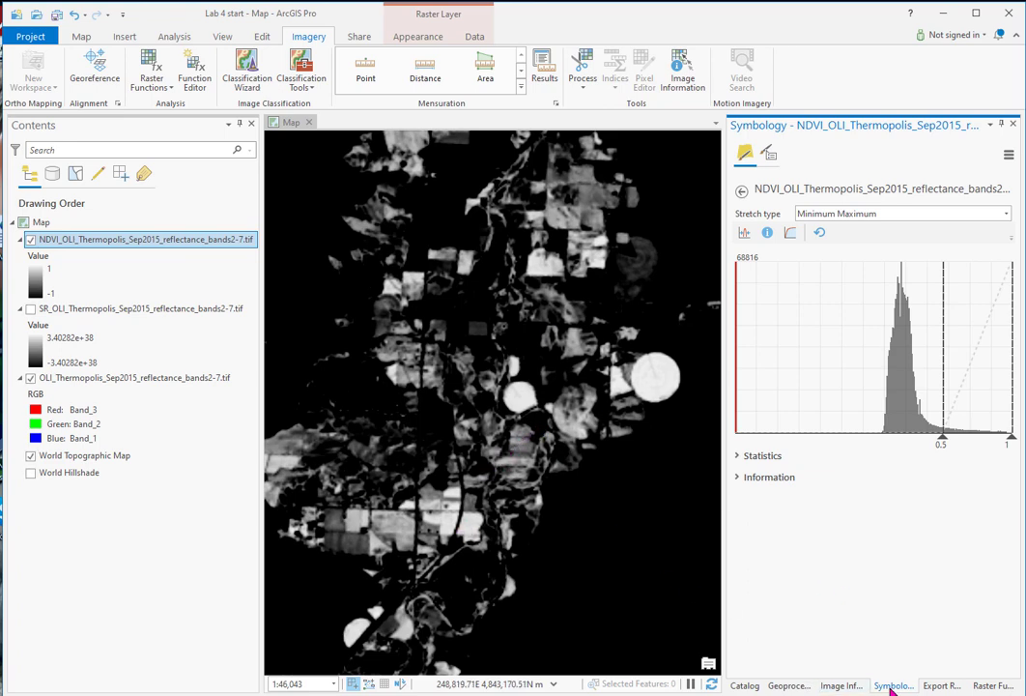
# Step: Leave the histogram and switch the NDVI layer's primary symbology to Classify
pyautogui.click(742, 194)
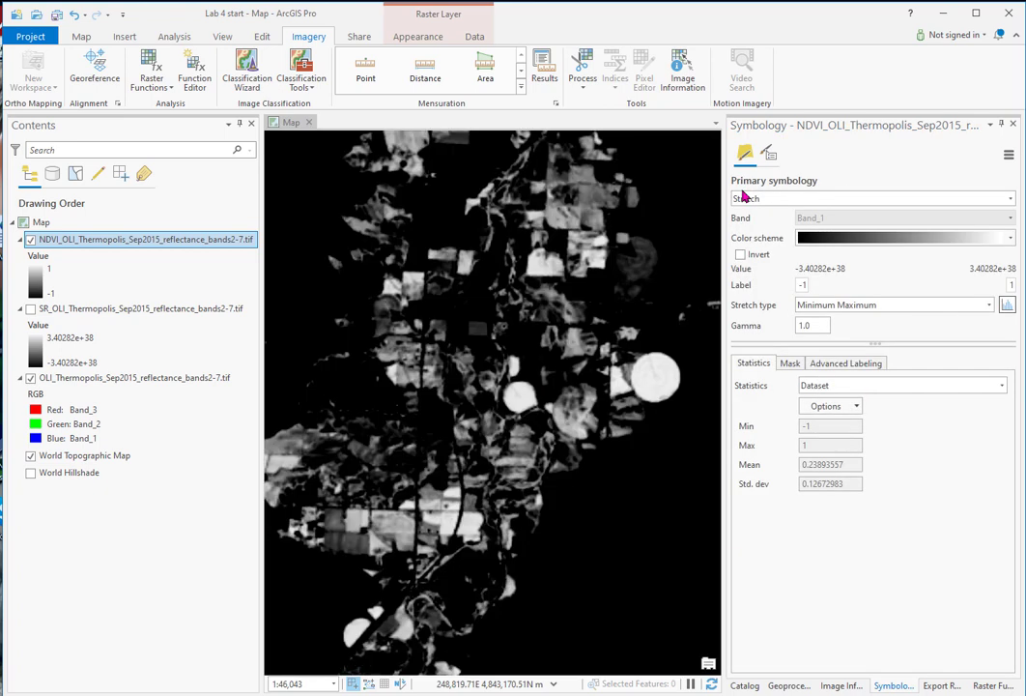
pyautogui.click(1008, 198)
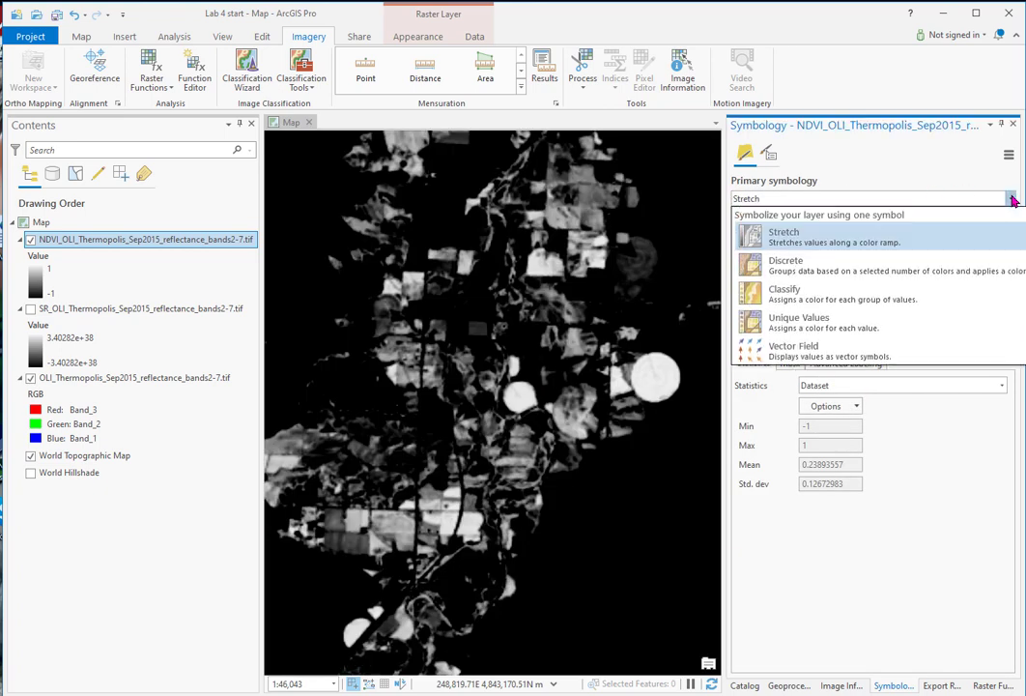
pyautogui.click(790, 300)
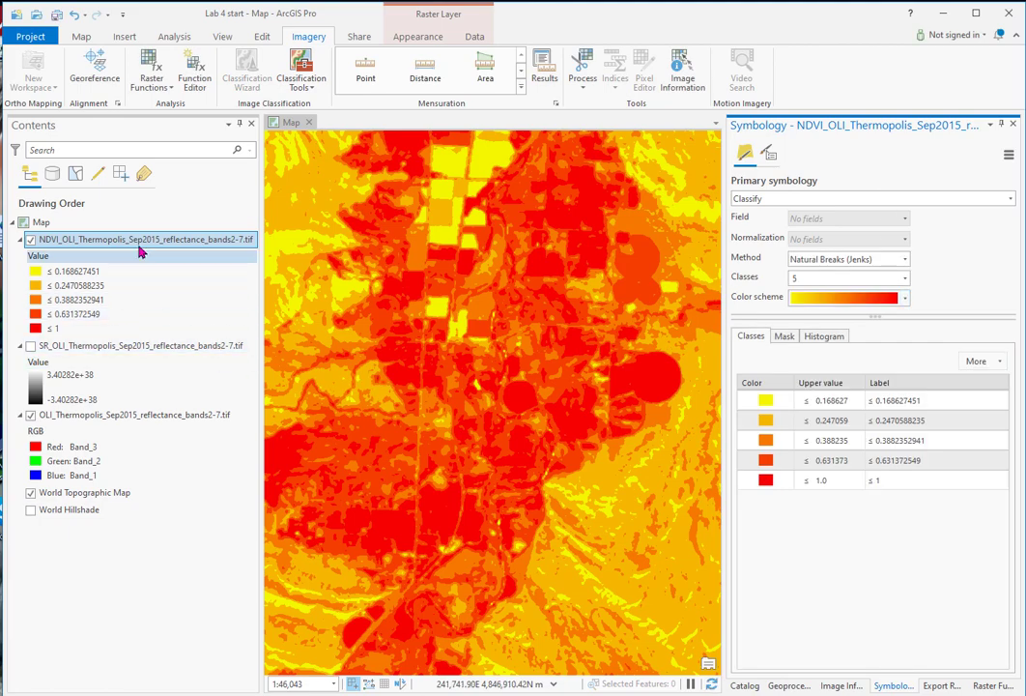
# Step: Zoom to the full extent of the NDVI layer and reduce its classification to 2 classes
pyautogui.rightClick(137, 241)
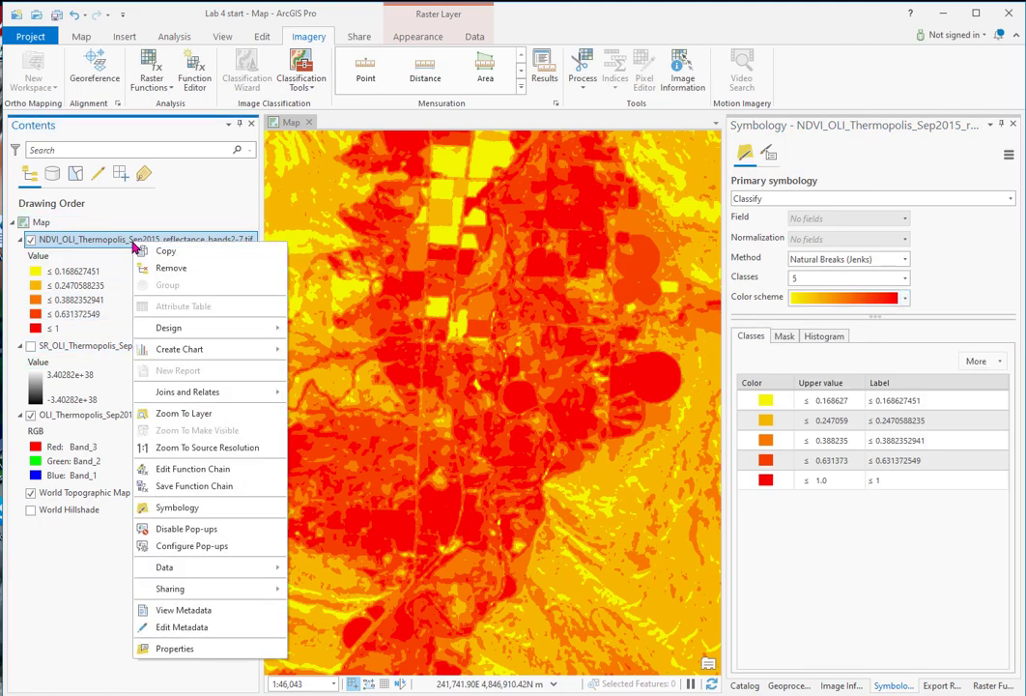
pyautogui.click(155, 413)
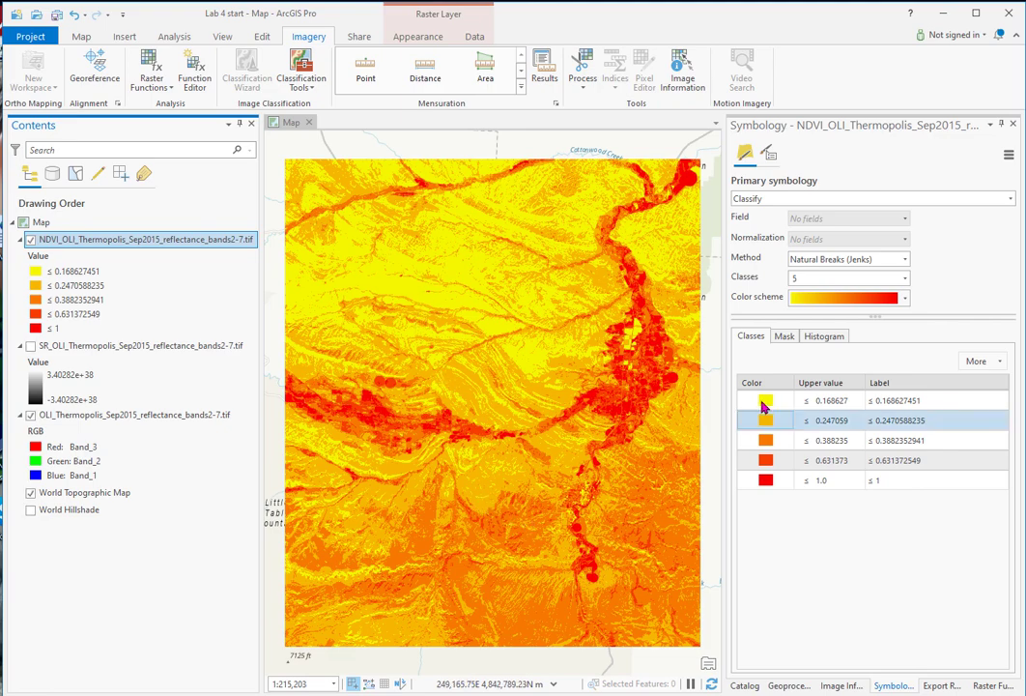
pyautogui.click(906, 278)
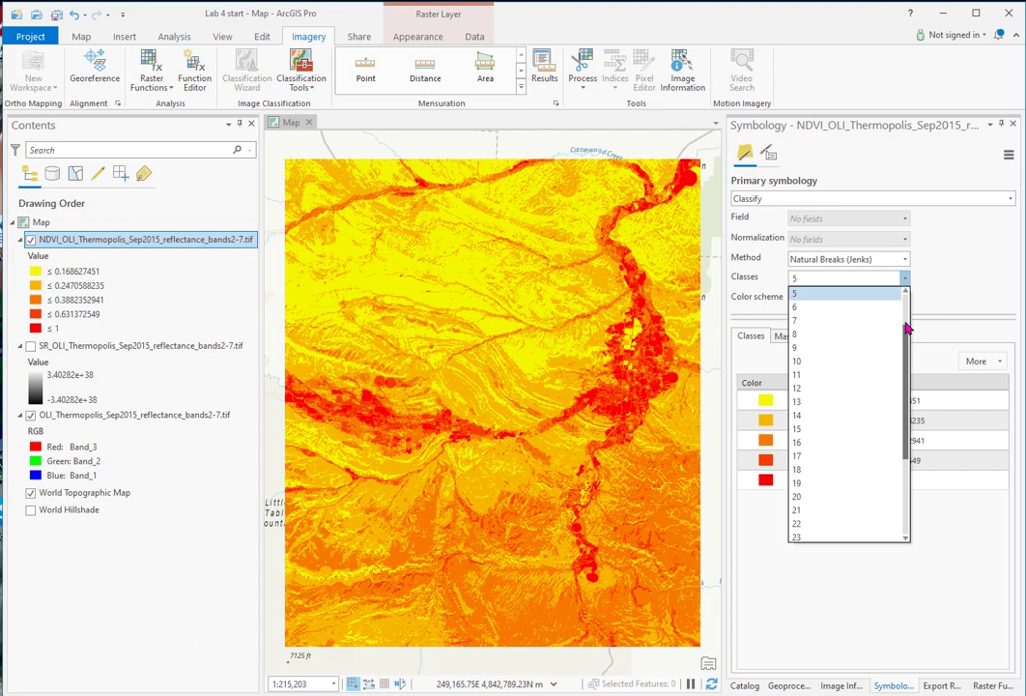
pyautogui.scroll(2, 906, 319)
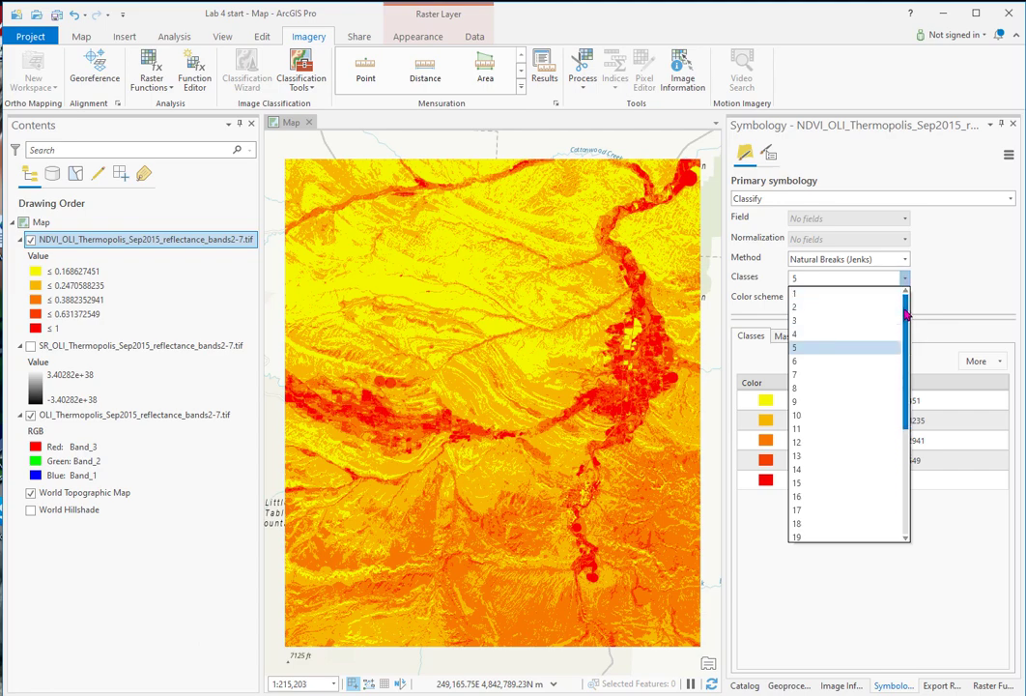
pyautogui.click(806, 306)
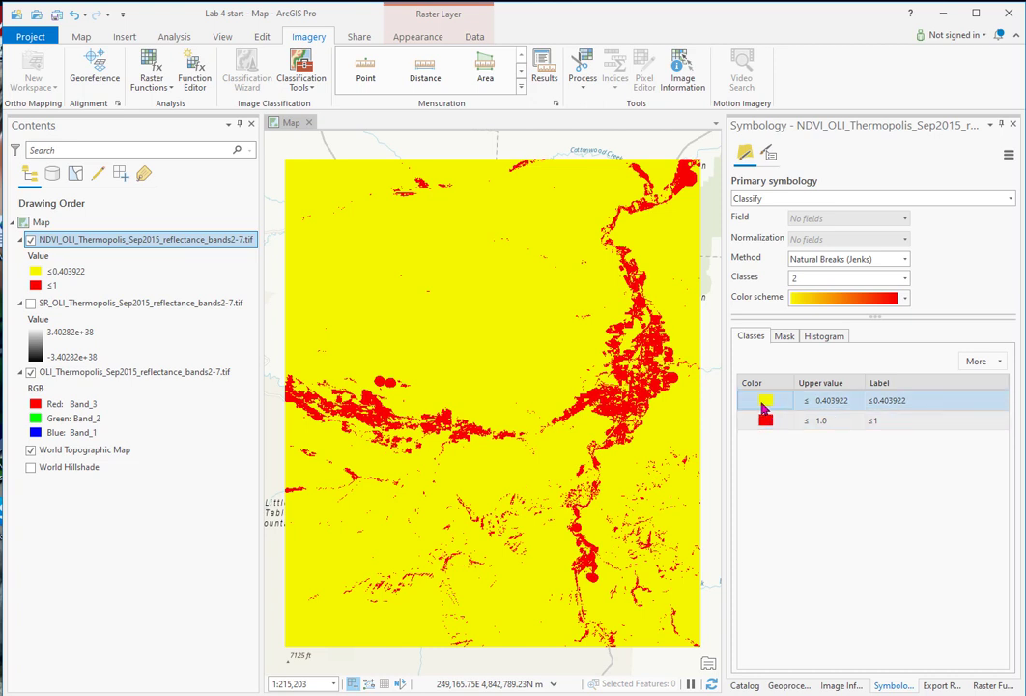
# Step: Set the lower NDVI class to no color and color the upper vegetation class green
pyautogui.rightClick(765, 406)
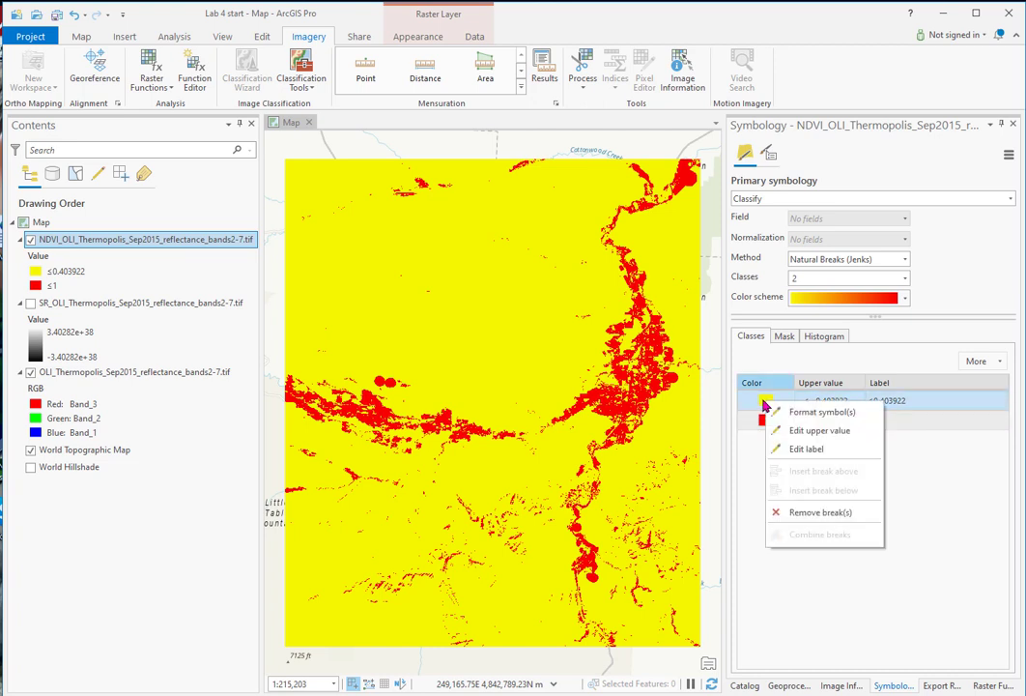
pyautogui.click(764, 404)
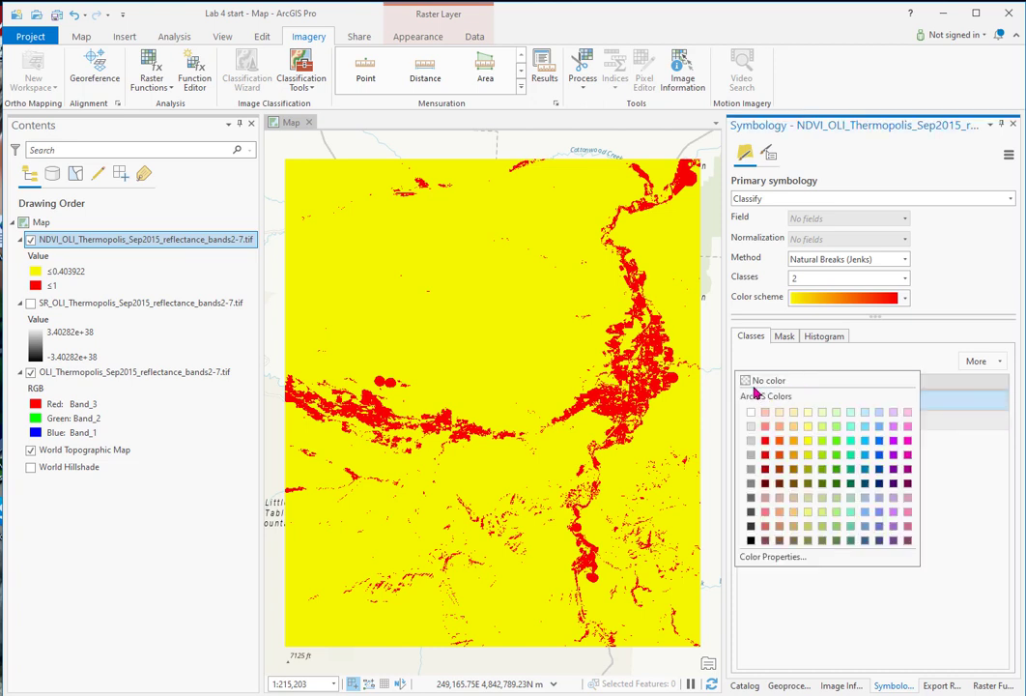
pyautogui.click(752, 385)
pyautogui.click(765, 420)
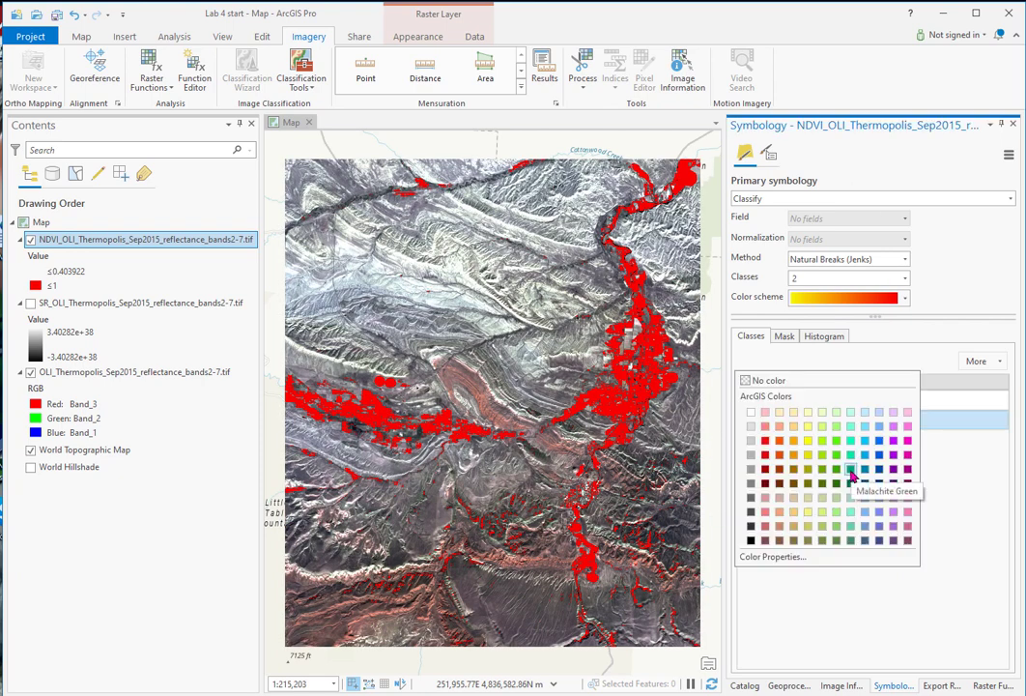
pyautogui.click(836, 475)
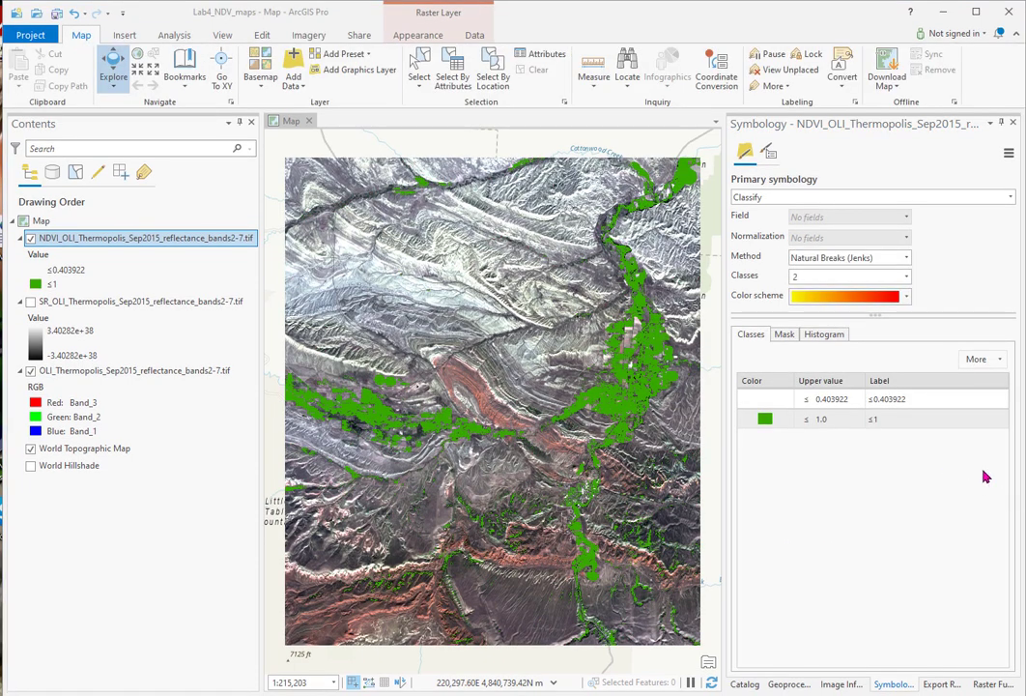
# Step: Set the upper value of the lower, transparent NDVI class to 0.5
pyautogui.click(827, 402)
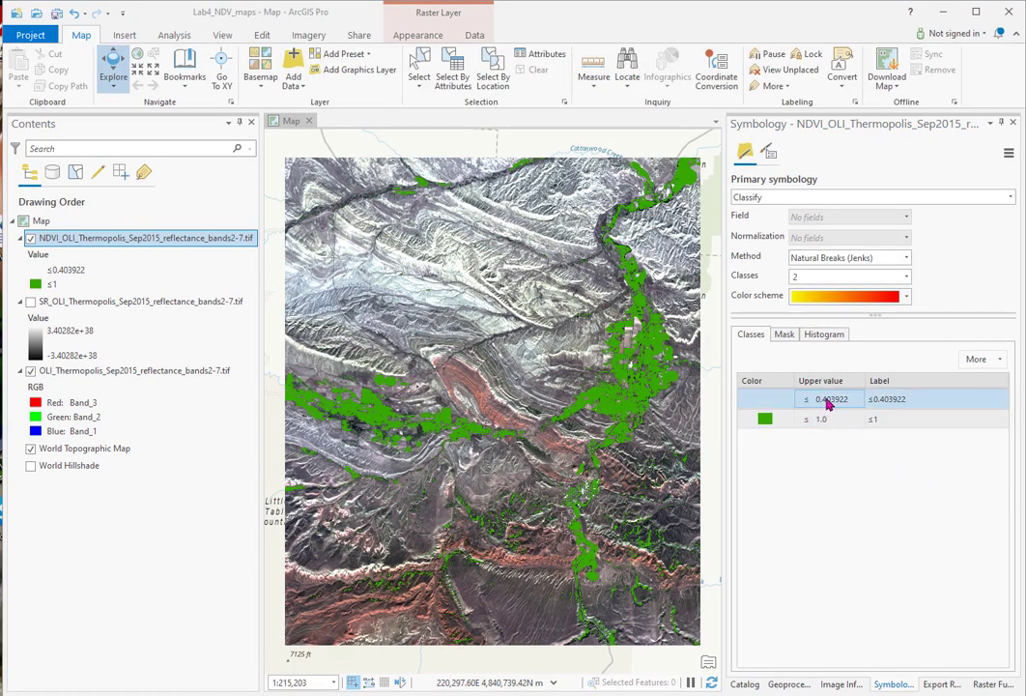
pyautogui.click(827, 402)
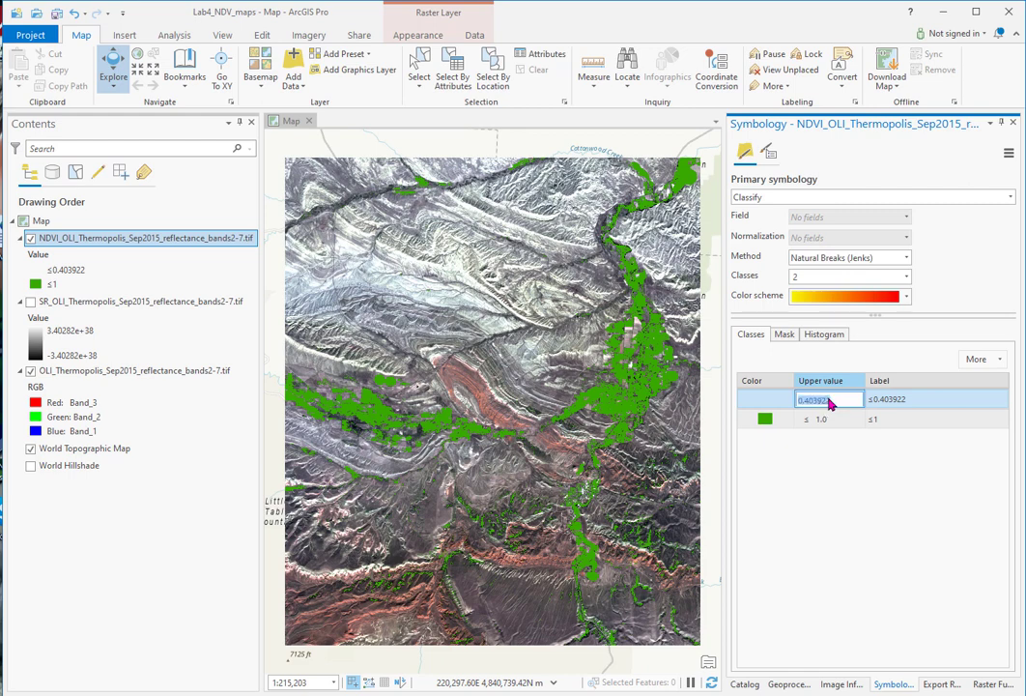
pyautogui.write('0.5')
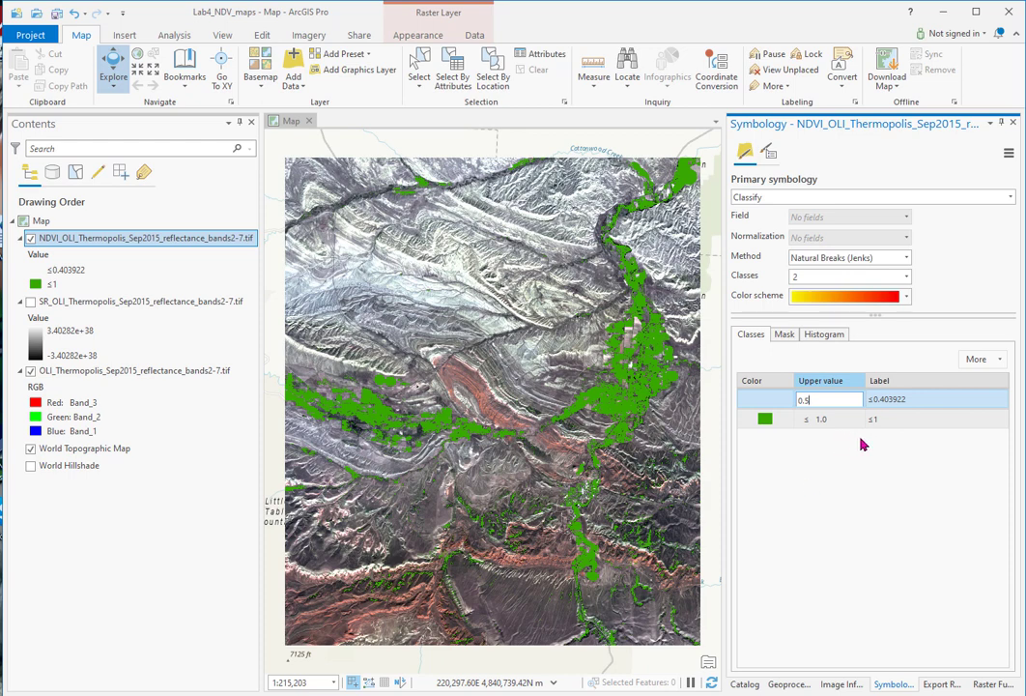
pyautogui.click(853, 441)
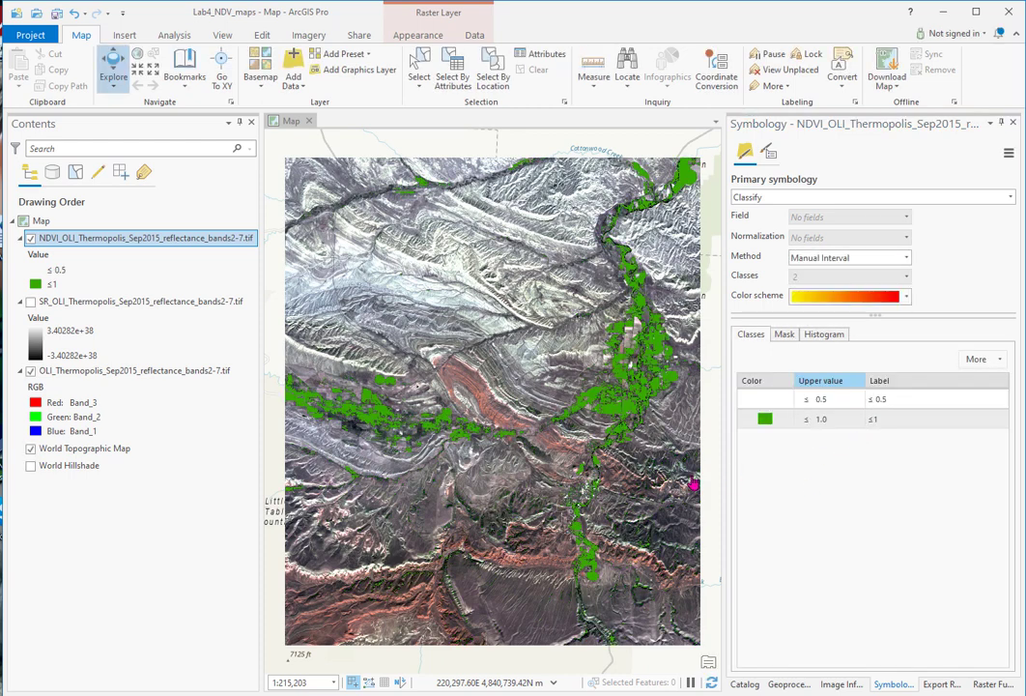
pyautogui.click(79, 272)
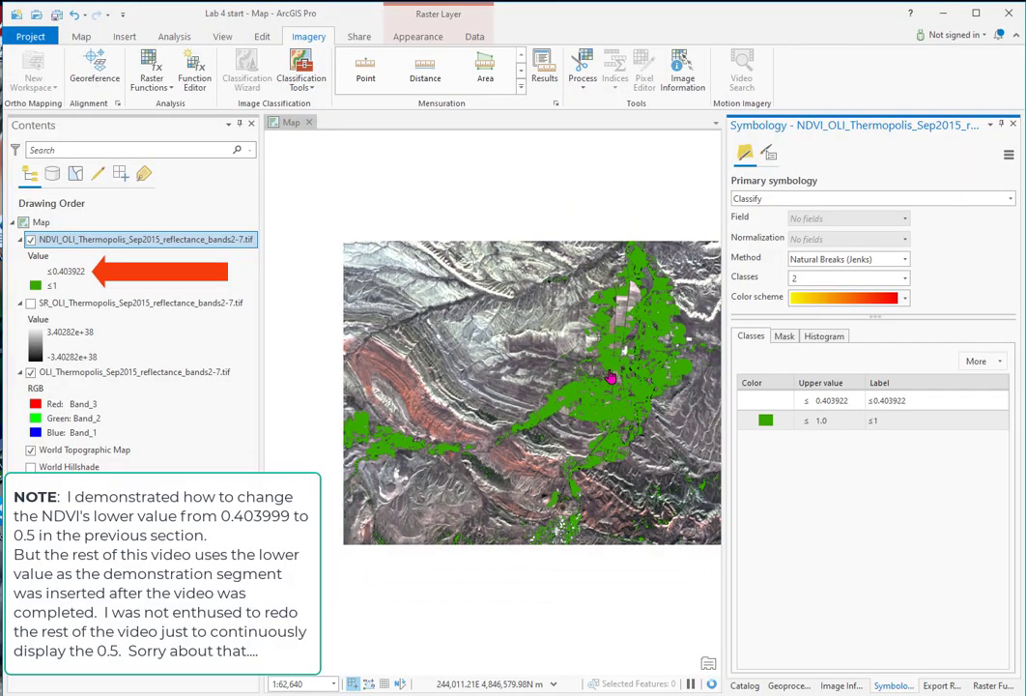
# Step: Add Wyoming GeologyStateMap_Thermopolis_UTM13N.tif from the Wyoming Geology Map folder to the map, directly above the OLI image layer
pyautogui.scroll(2, 614, 371)
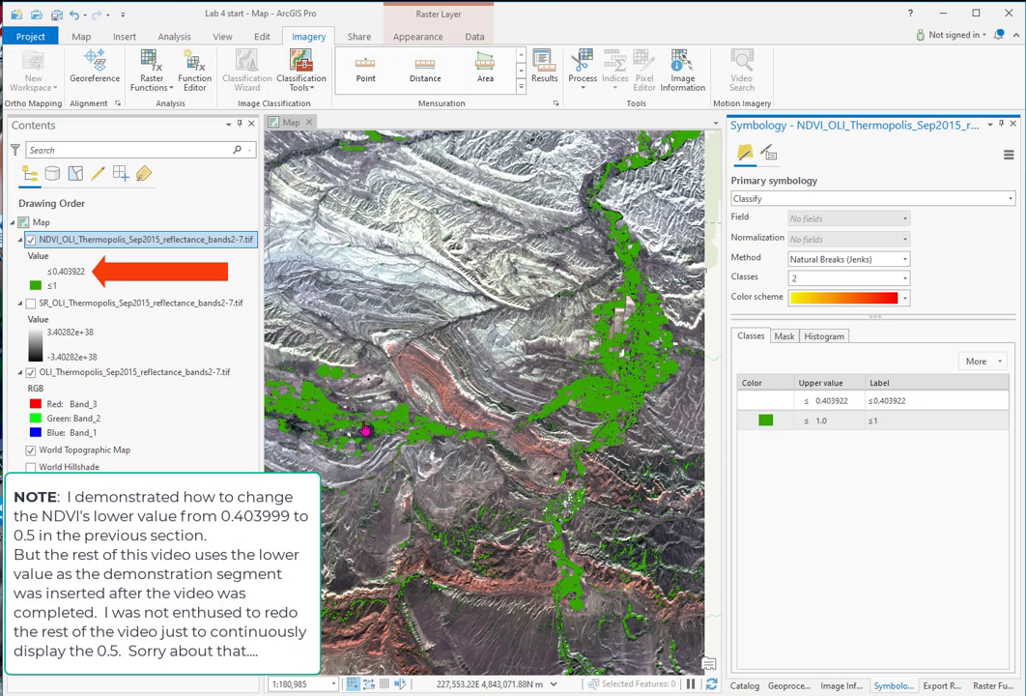
pyautogui.click(743, 686)
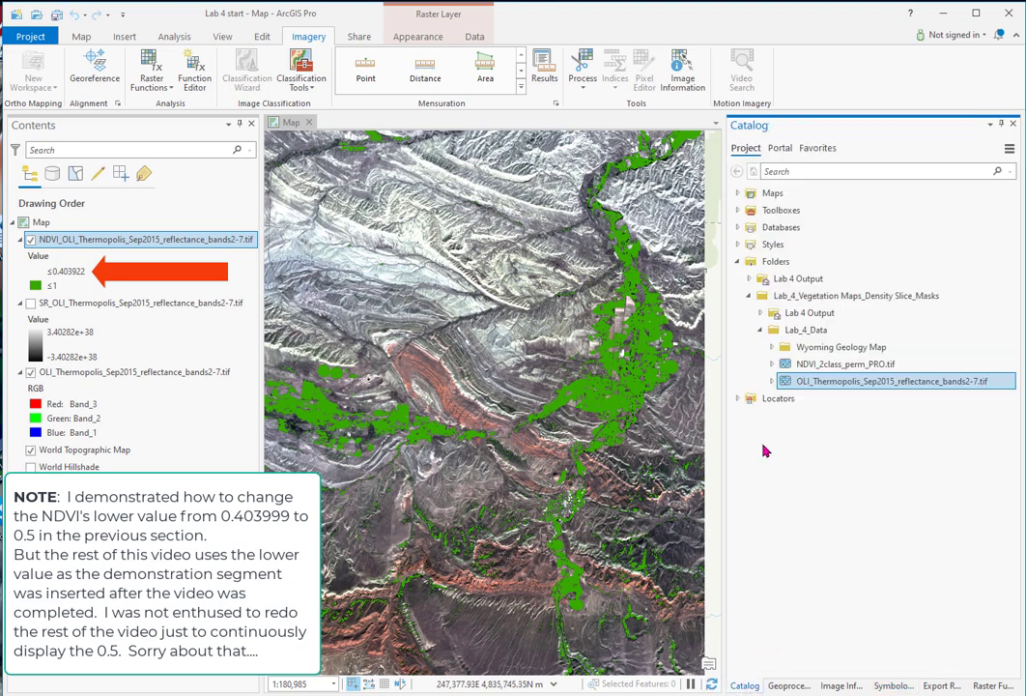
pyautogui.click(772, 347)
pyautogui.click(798, 365)
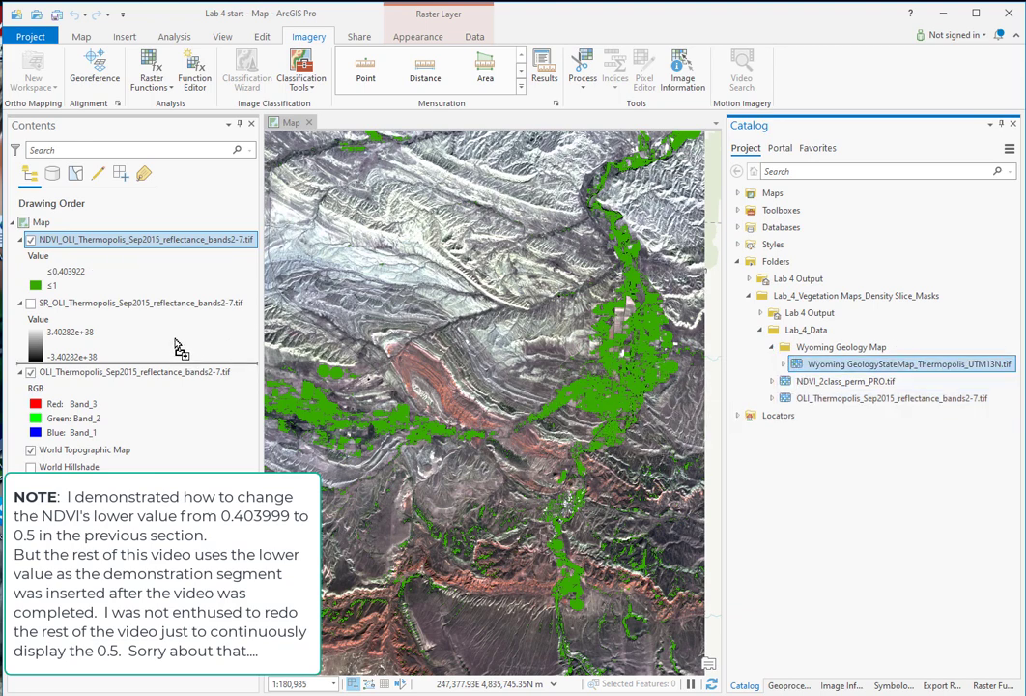
pyautogui.moveTo(177, 348); pyautogui.dragTo(183, 348)
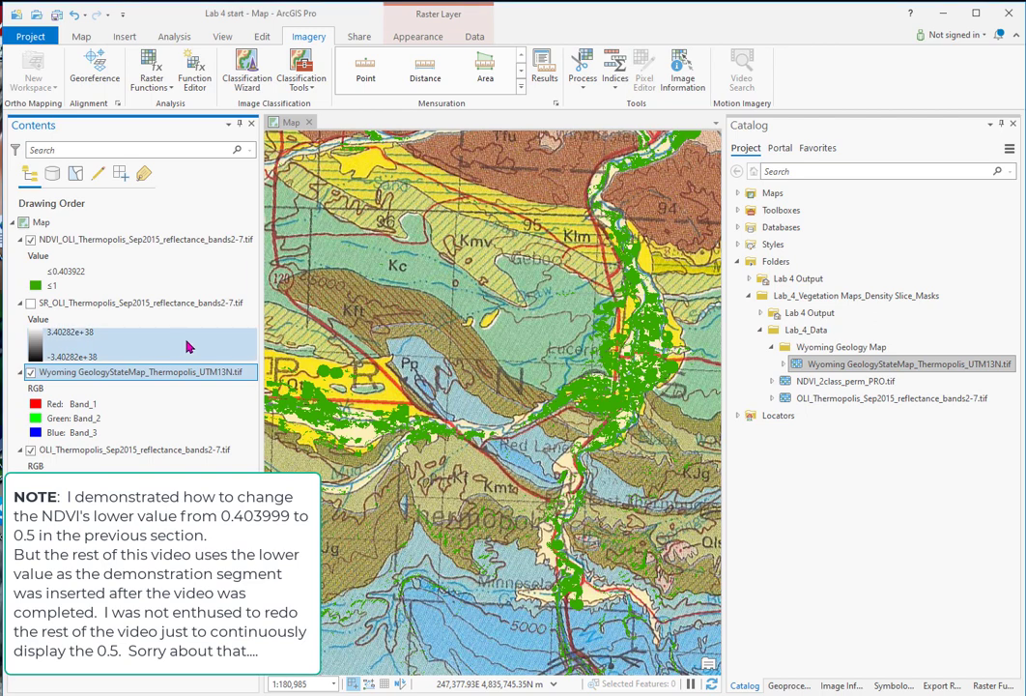
pyautogui.scroll(-2, 516, 320)
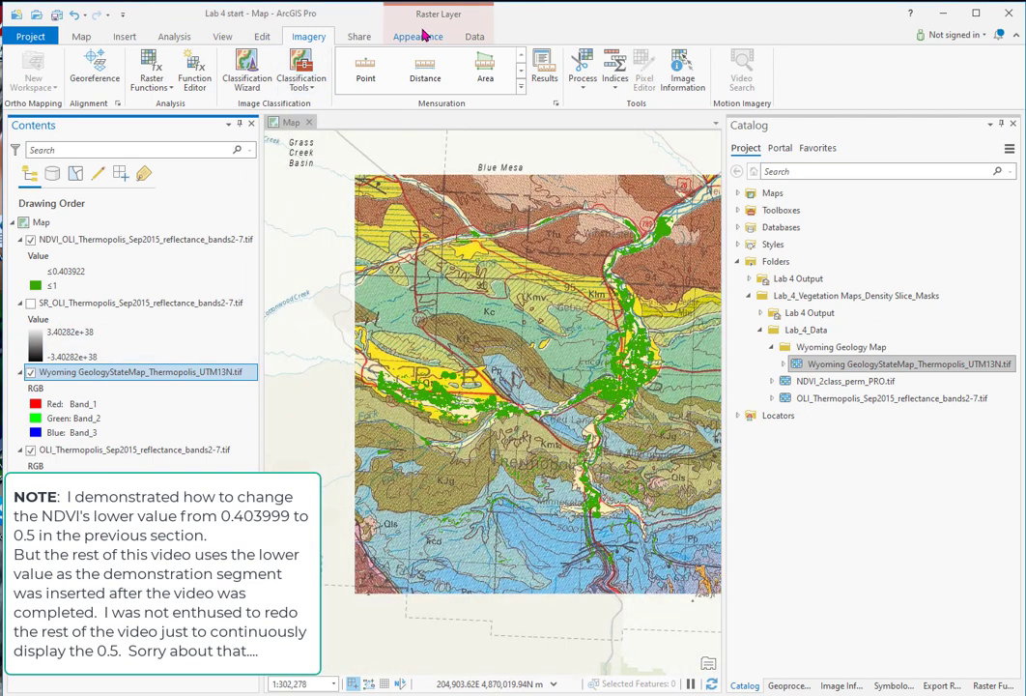
# Step: Swipe the NDVI layer over the geology map to compare the vegetated areas with the underlying geologic units
pyautogui.click(425, 39)
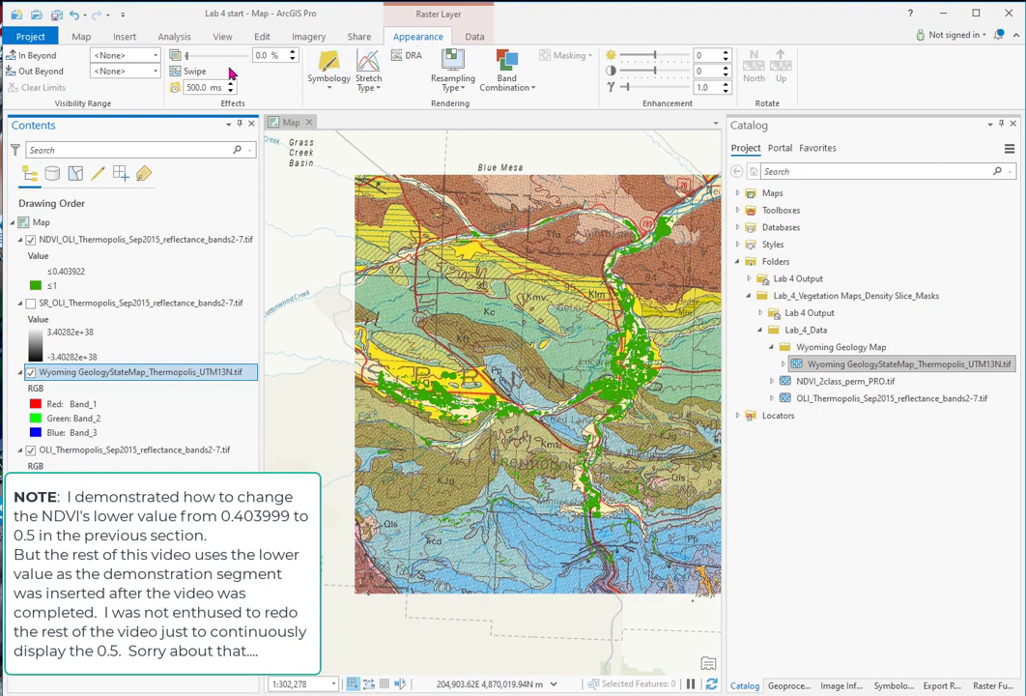
pyautogui.click(135, 241)
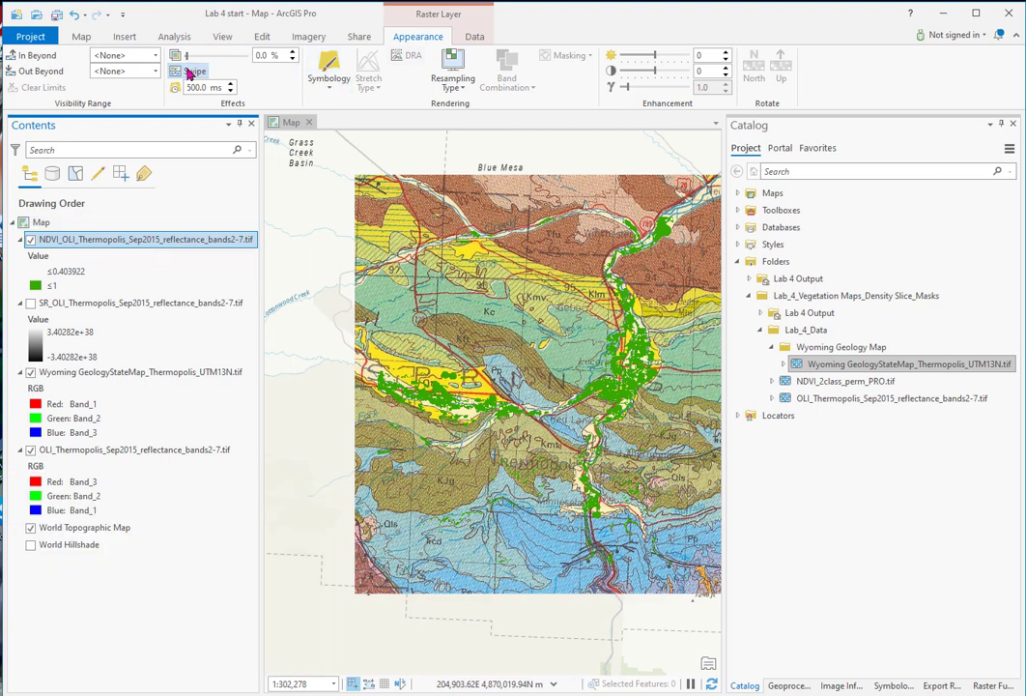
pyautogui.moveTo(434, 188); pyautogui.dragTo(424, 362)
pyautogui.scroll(3, 424, 362)
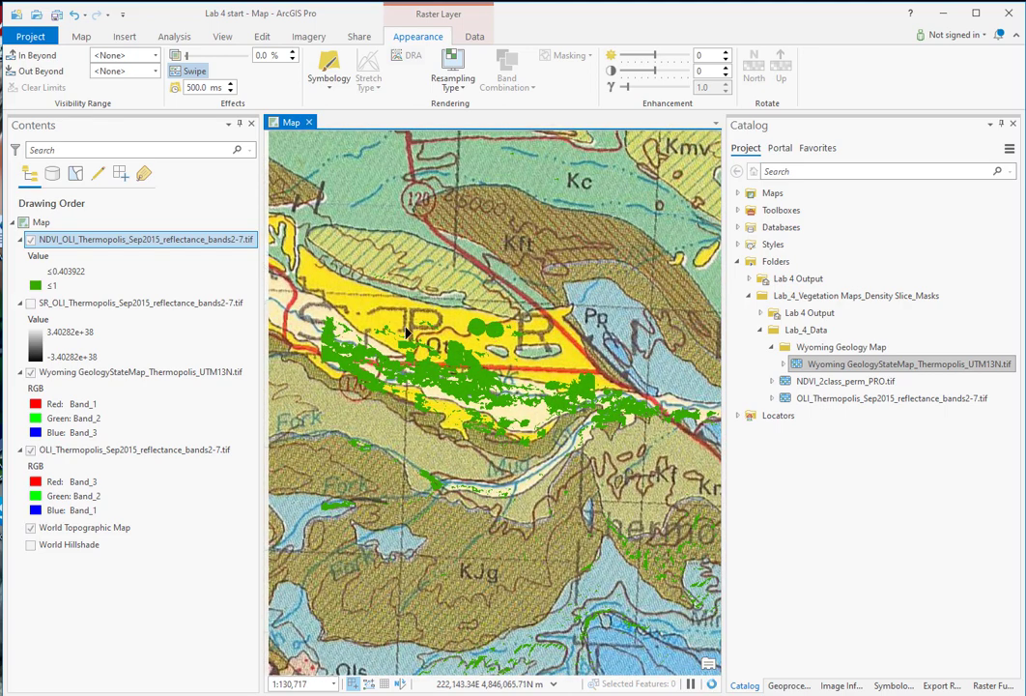
pyautogui.moveTo(338, 276); pyautogui.dragTo(541, 297)
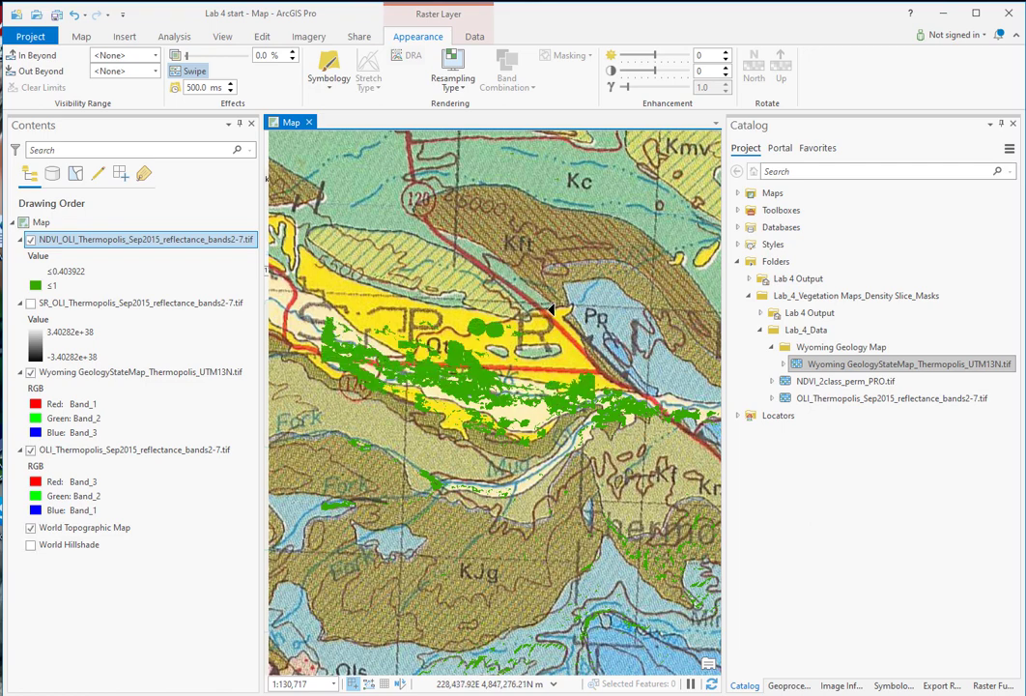
pyautogui.moveTo(606, 306); pyautogui.dragTo(268, 325)
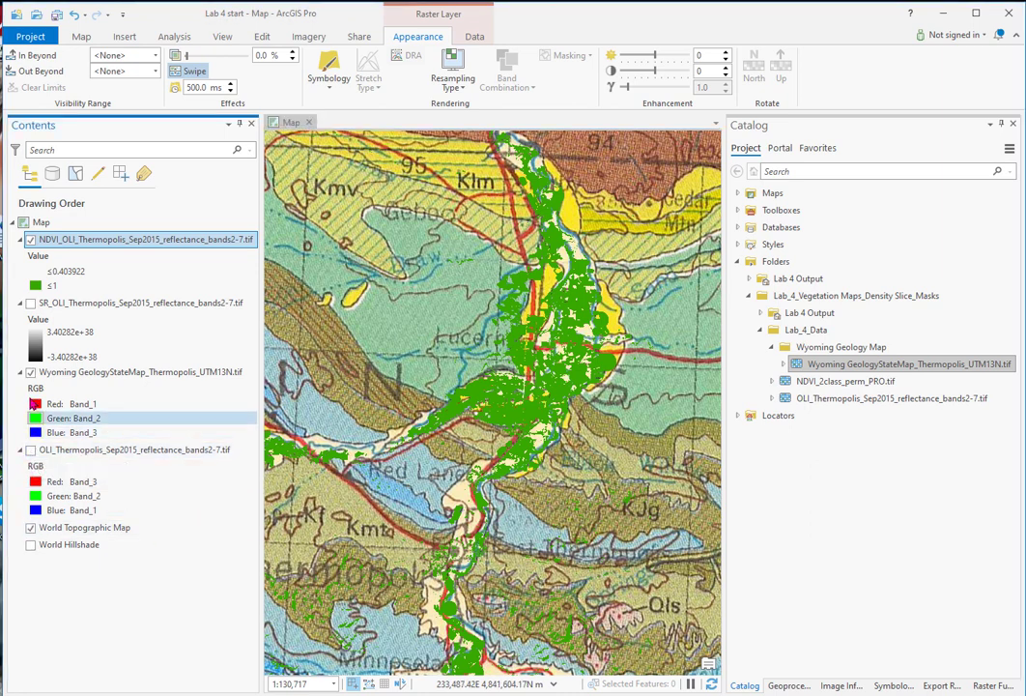
# Step: Hide the geology map and World Topographic Map so only the NDVI layer is shown, and zoom to its full extent
pyautogui.click(30, 372)
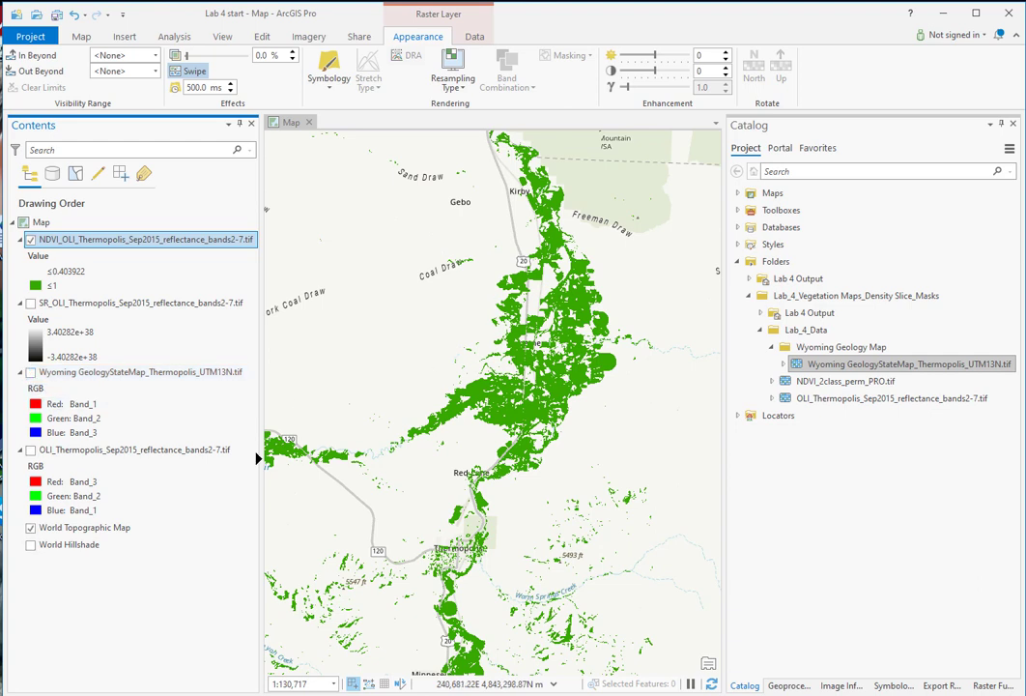
pyautogui.click(30, 527)
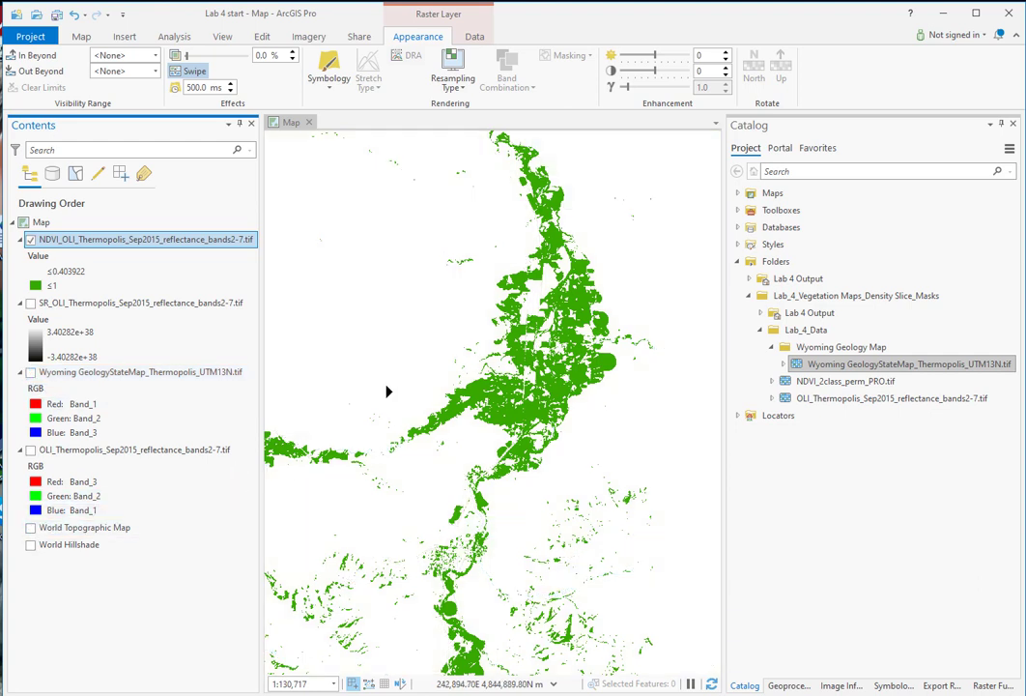
pyautogui.rightClick(154, 239)
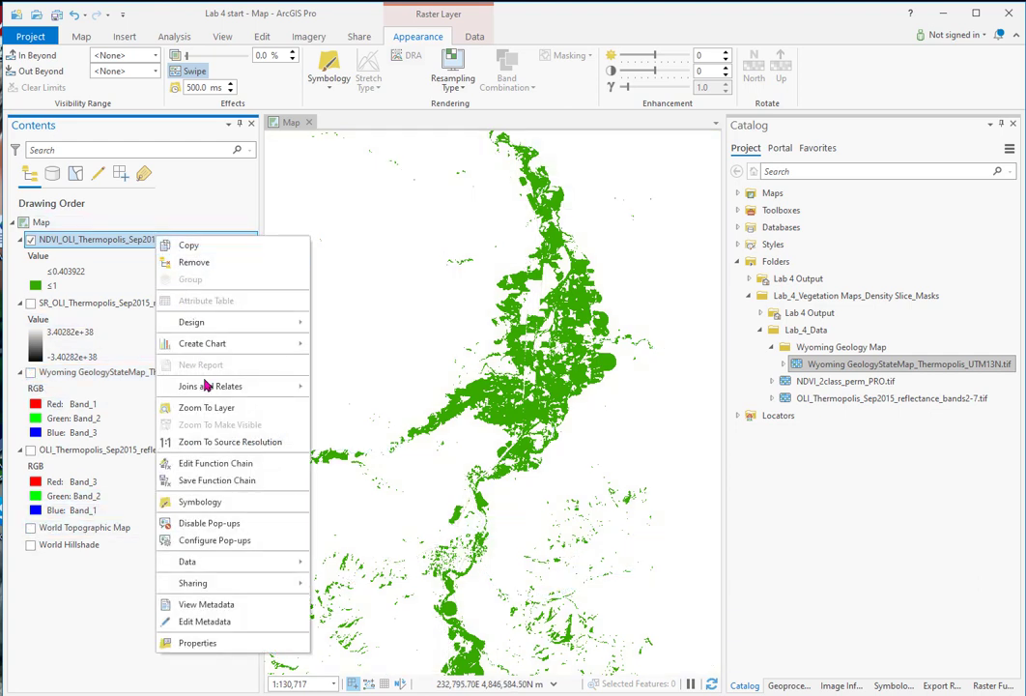
pyautogui.click(203, 407)
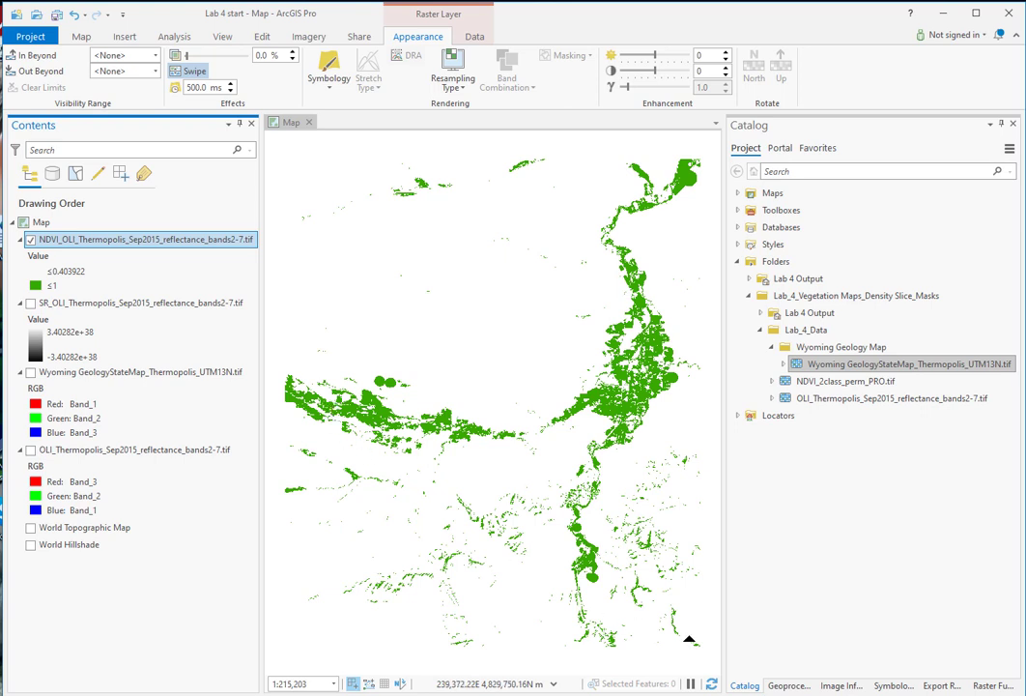
# Step: Find and open the Spatial Analyst Reclassify tool and set NDVI_OLI_Thermopolis_Sep2015_reflectance_bands2-7.tif as its input raster
pyautogui.click(790, 685)
pyautogui.click(796, 149)
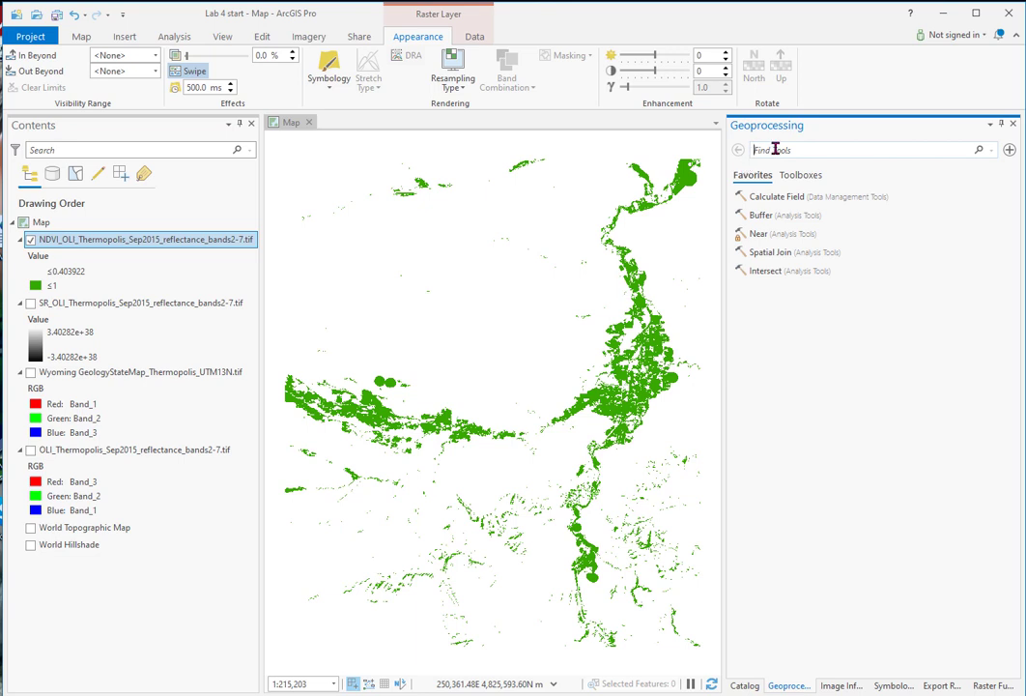
pyautogui.write('Reclassify')
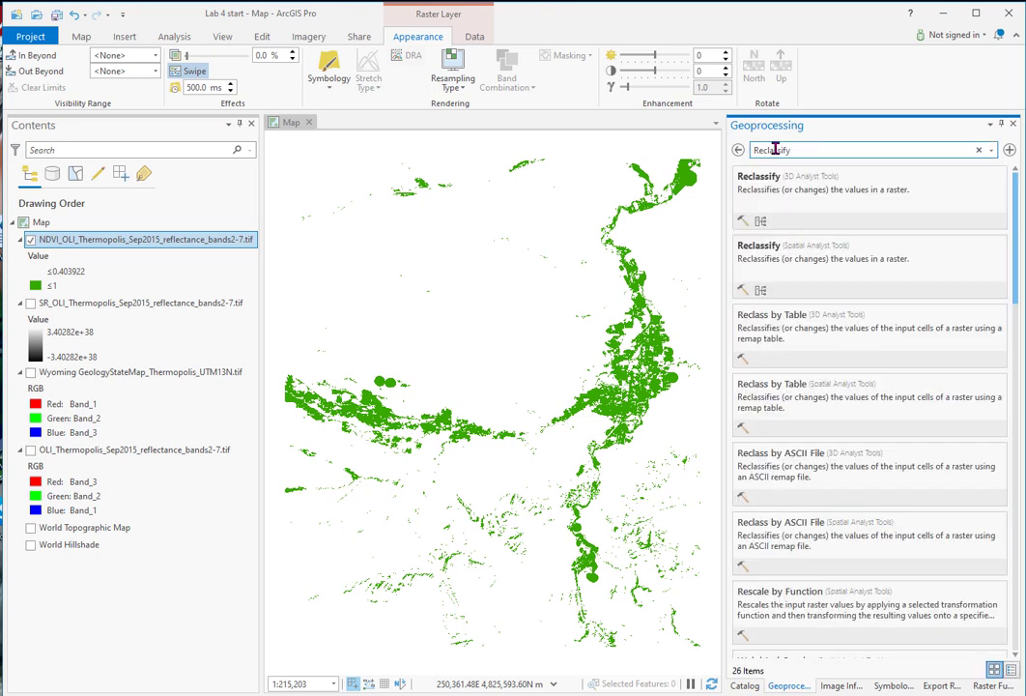
pyautogui.click(822, 247)
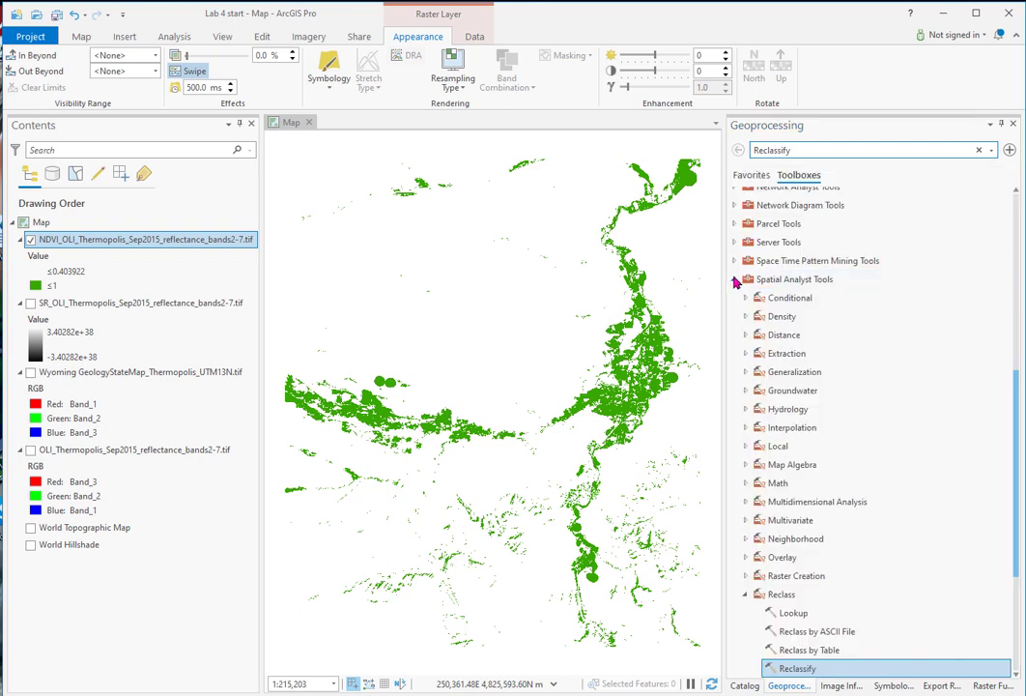
pyautogui.scroll(-4, 734, 366)
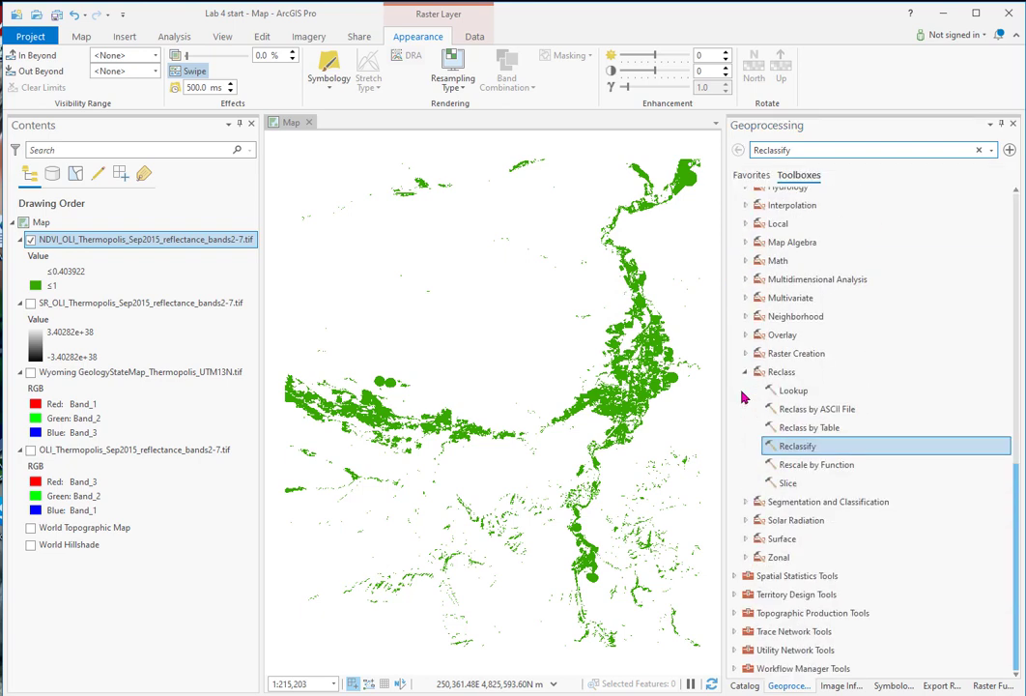
pyautogui.doubleClick(795, 448)
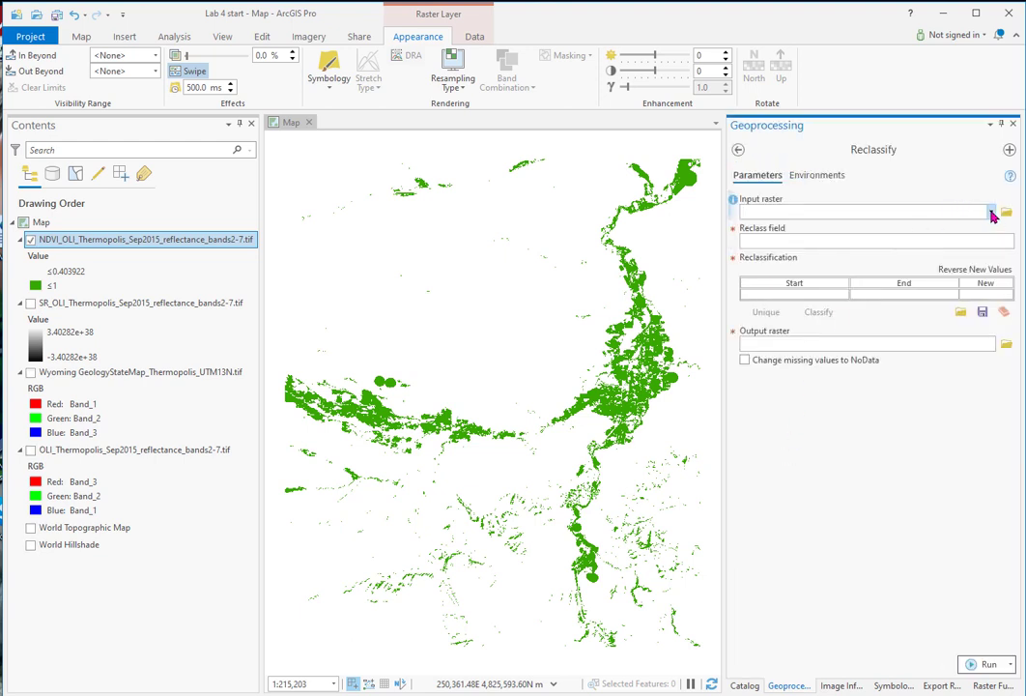
pyautogui.click(992, 211)
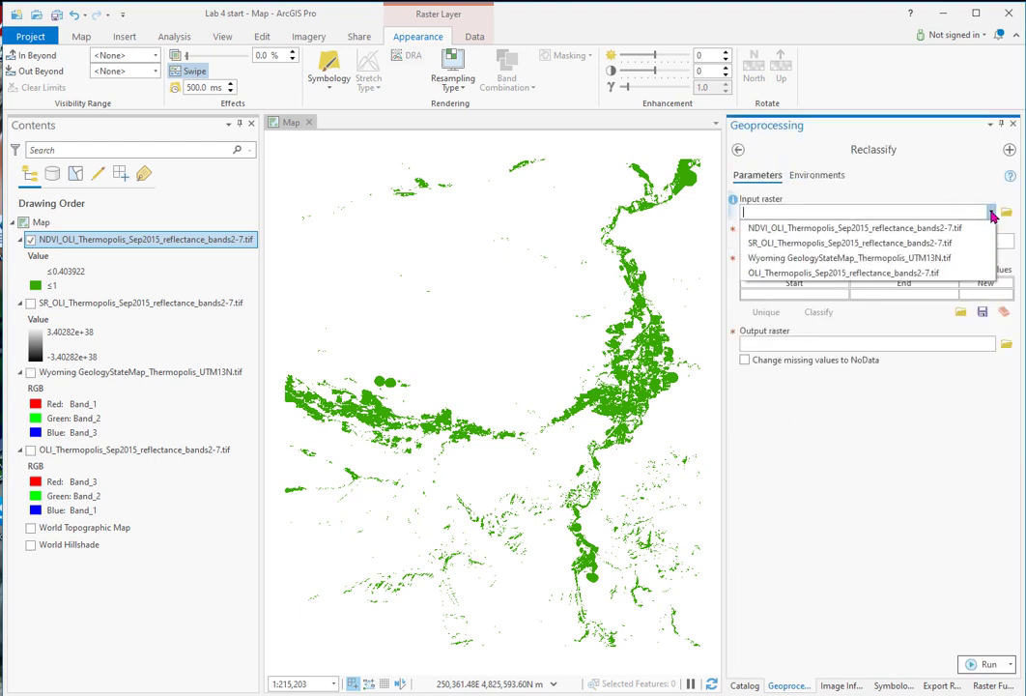
pyautogui.click(882, 230)
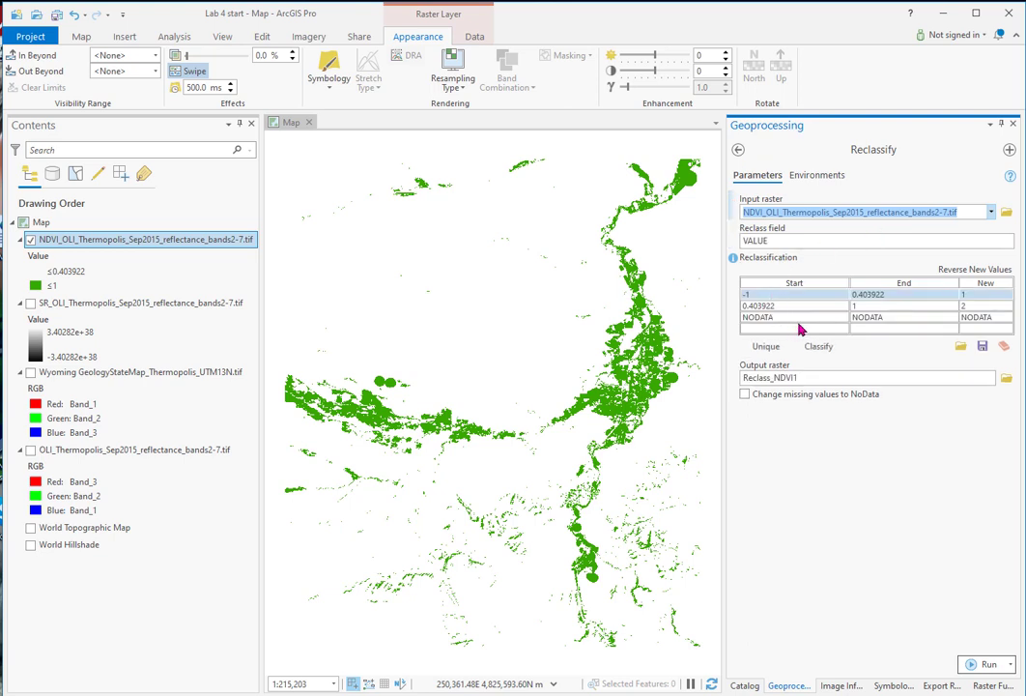
# Step: Set the output raster to NDVI_verygreenpixels_2.tif in the Lab 4 Output folder and run Reclassify
pyautogui.click(1007, 379)
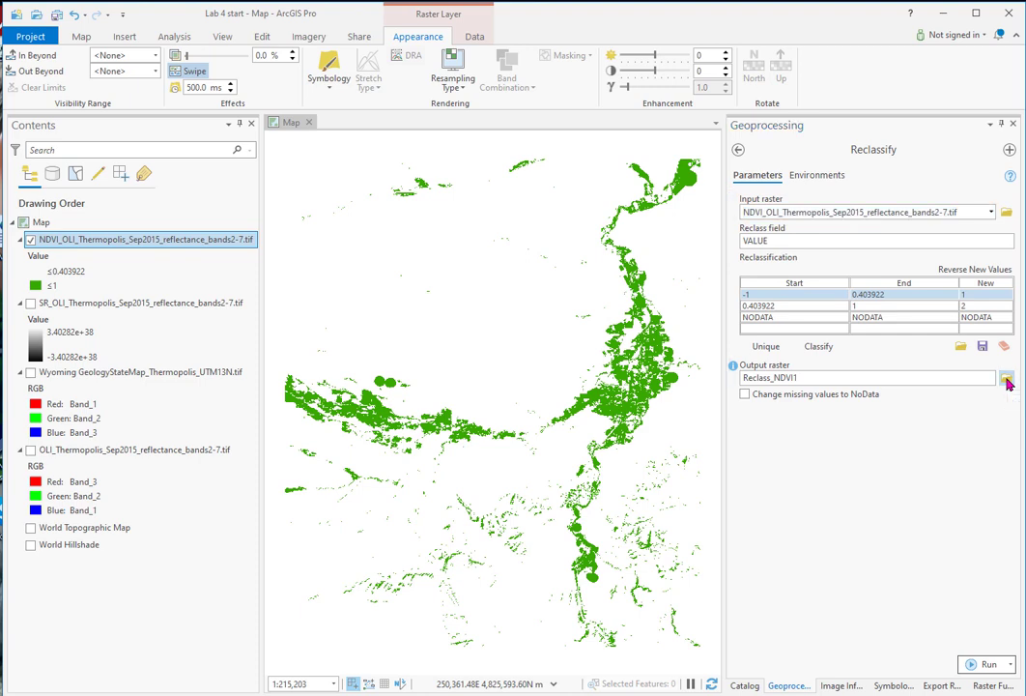
pyautogui.click(278, 412)
pyautogui.click(388, 538)
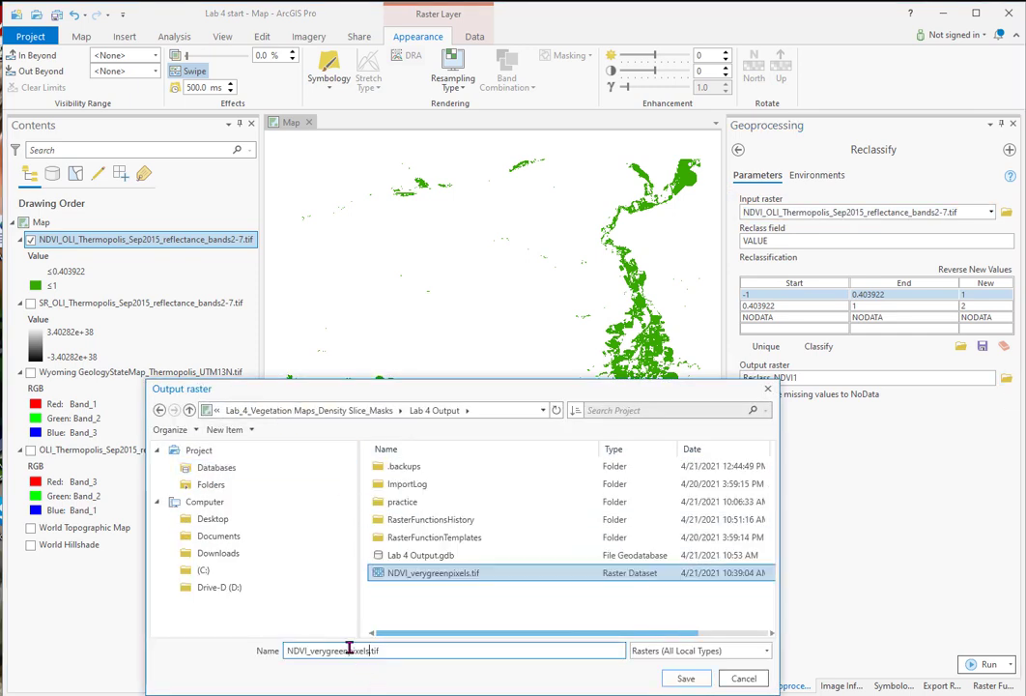
pyautogui.write('_2')
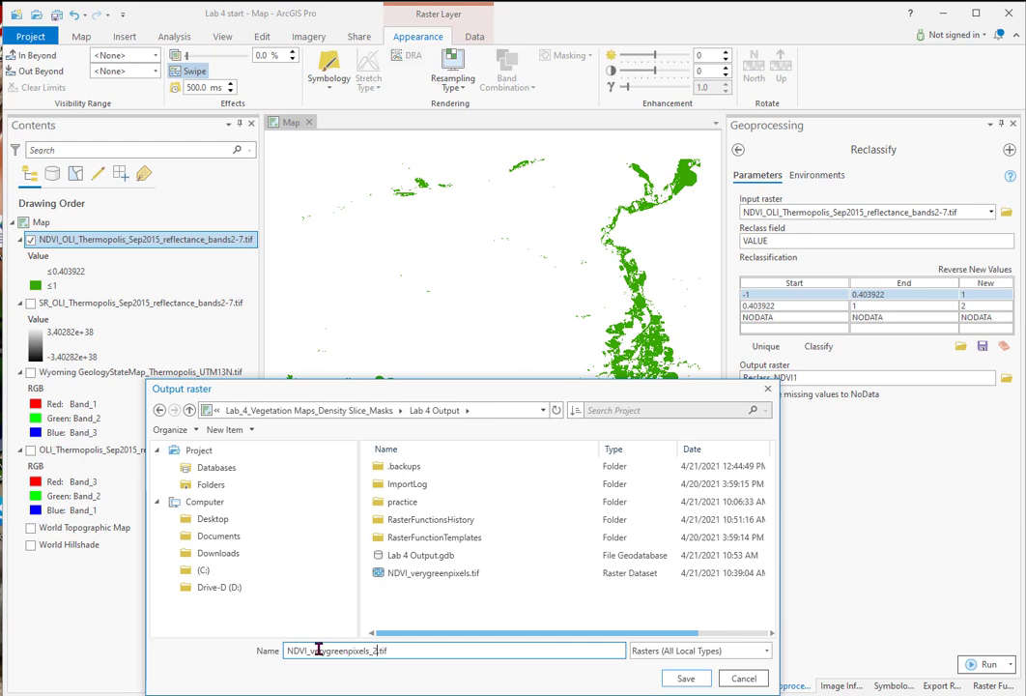
pyautogui.click(686, 677)
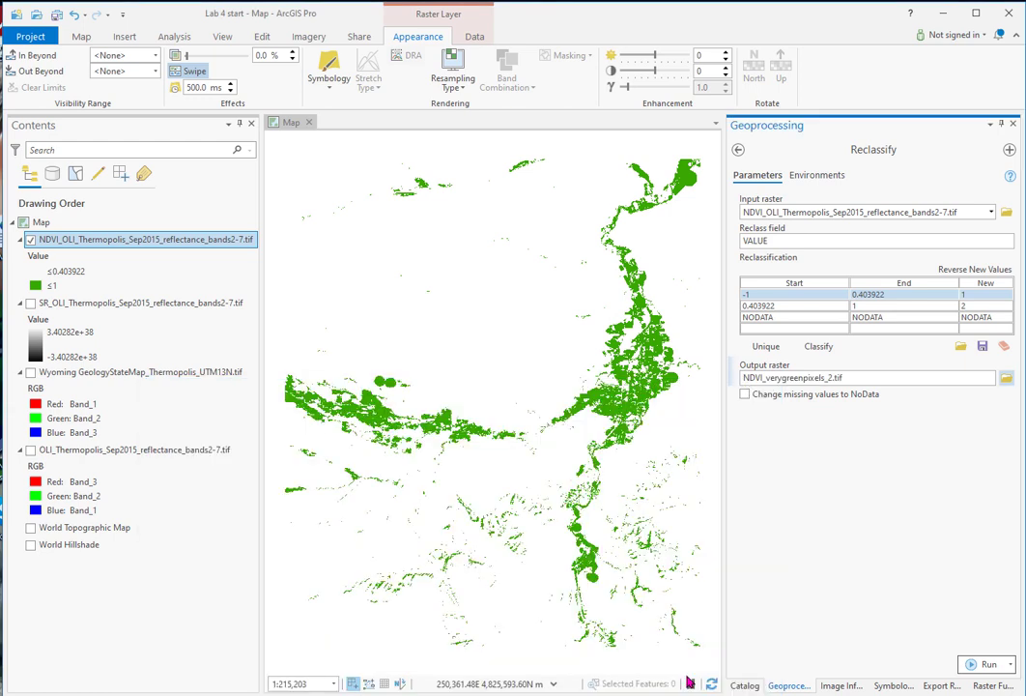
pyautogui.click(985, 665)
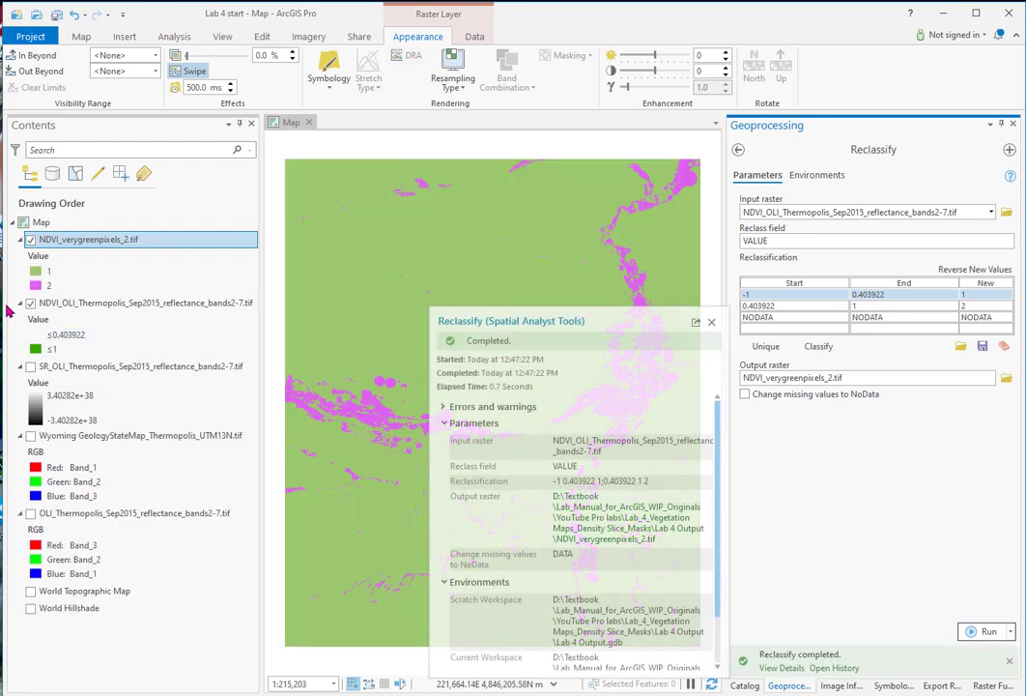
# Step: Hide the original NDVI_OLI layer and open the attribute table of NDVI_verygreenpixels_2.tif
pyautogui.click(30, 303)
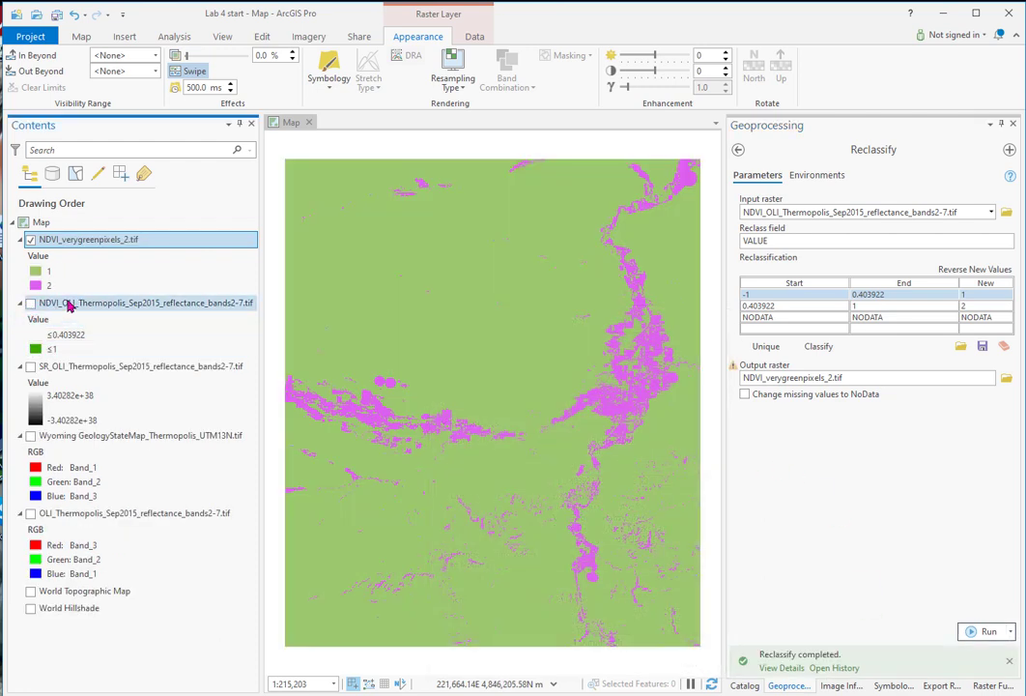
pyautogui.rightClick(106, 246)
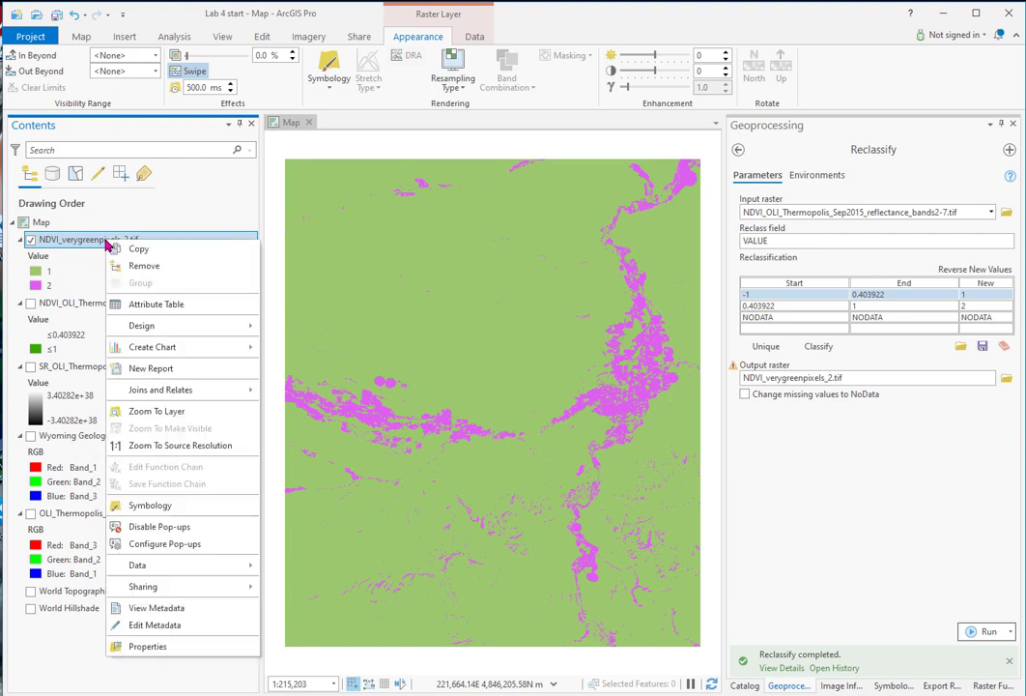
pyautogui.click(131, 304)
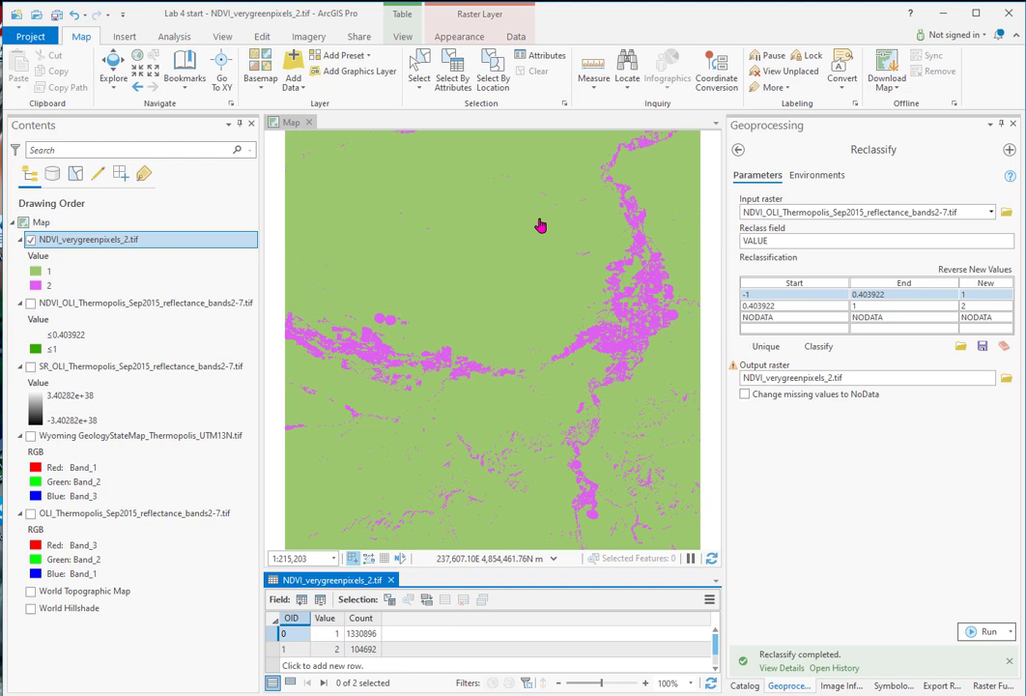
# Step: Symbolize NDVI_verygreenpixels_2.tif with no color for value 1 and dark green for value 2
pyautogui.click(897, 690)
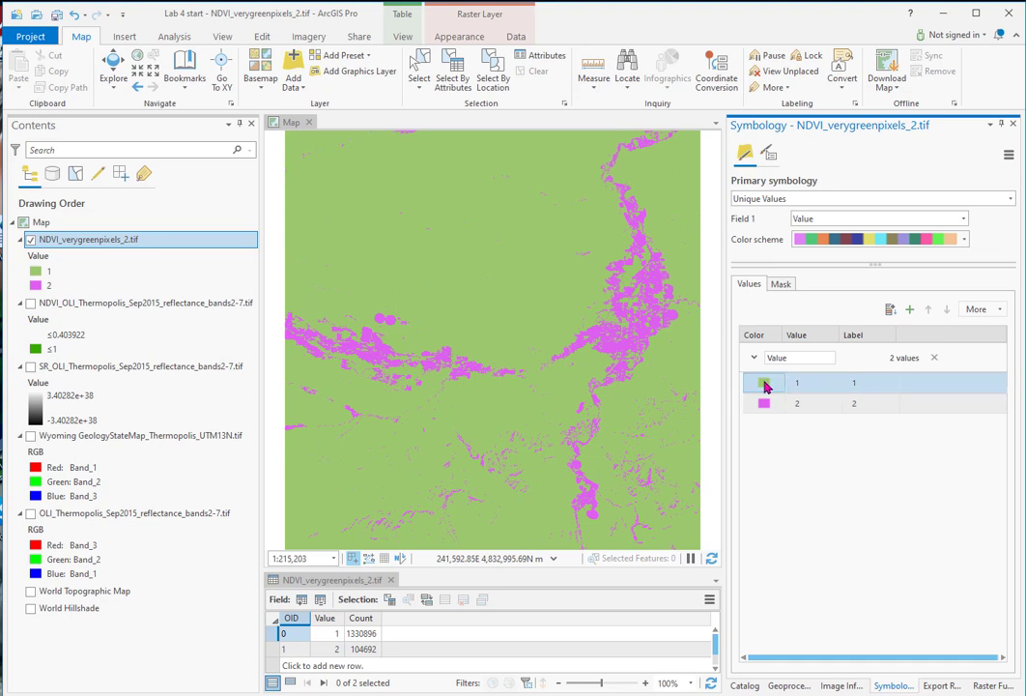
pyautogui.rightClick(764, 384)
pyautogui.moveTo(764, 383); pyautogui.dragTo(764, 381)
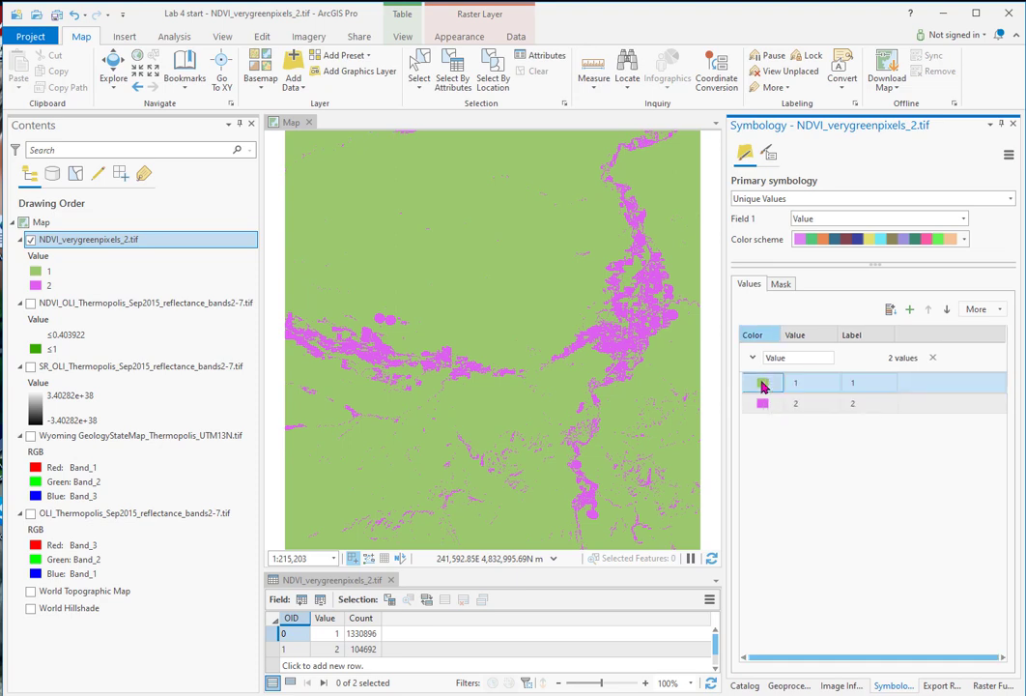
pyautogui.click(762, 385)
pyautogui.click(748, 330)
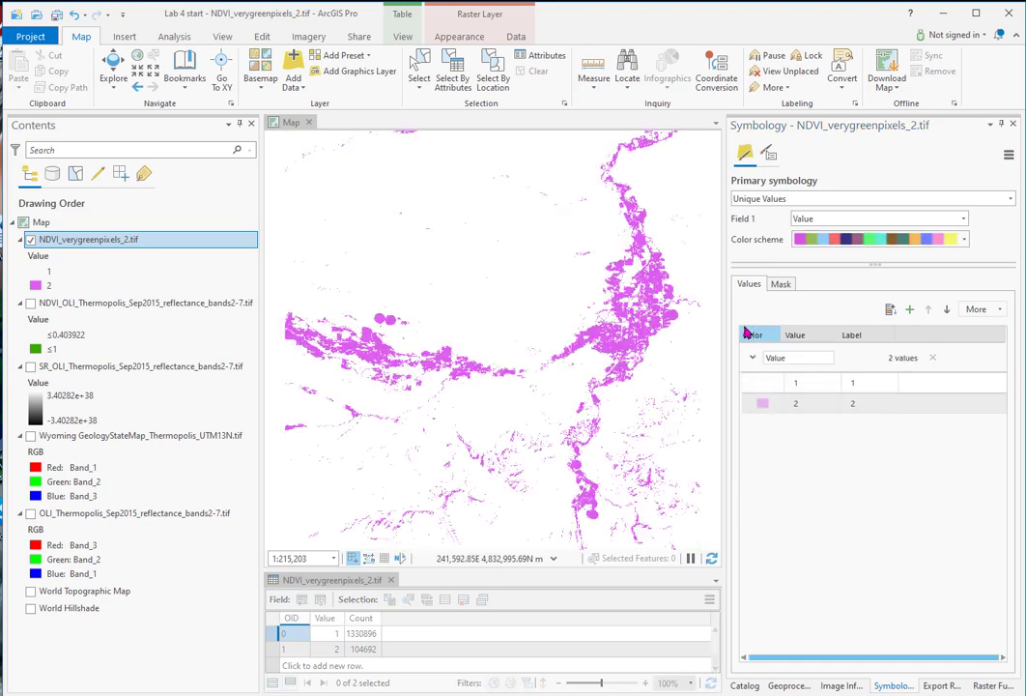
pyautogui.click(762, 403)
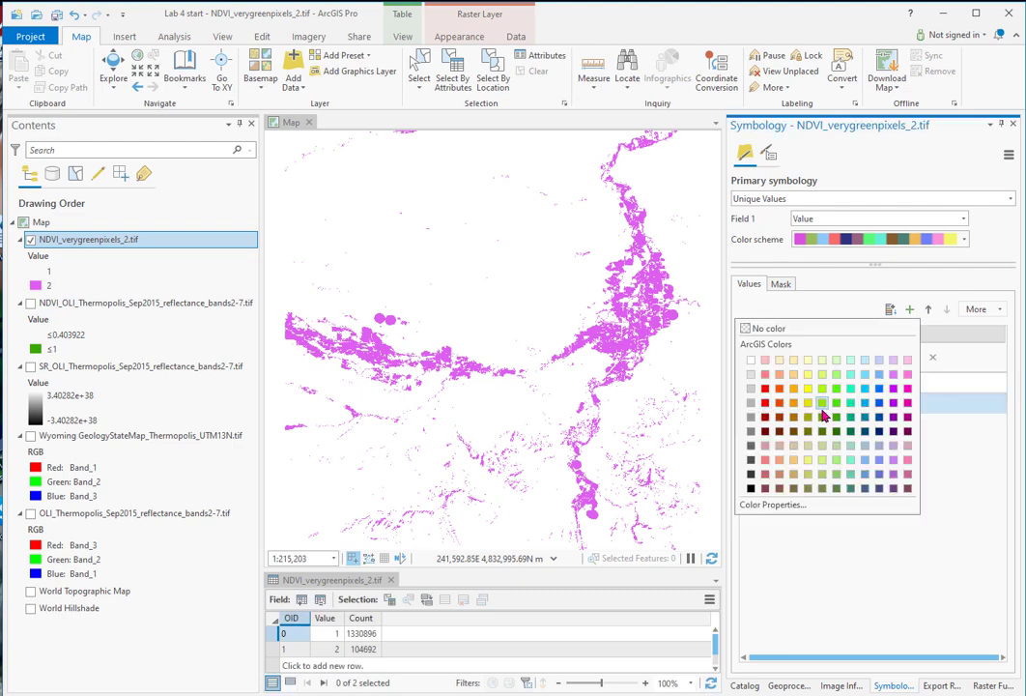
pyautogui.click(823, 415)
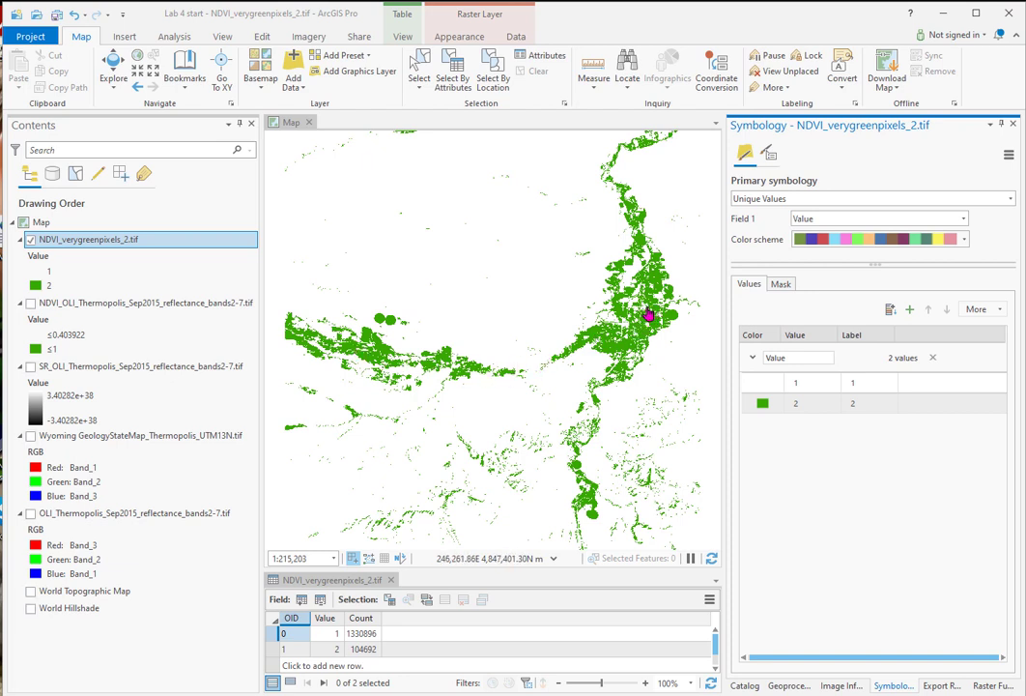
# Step: Find and open the Raster to Polygon tool in the From Raster group of the Conversion Tools
pyautogui.click(787, 685)
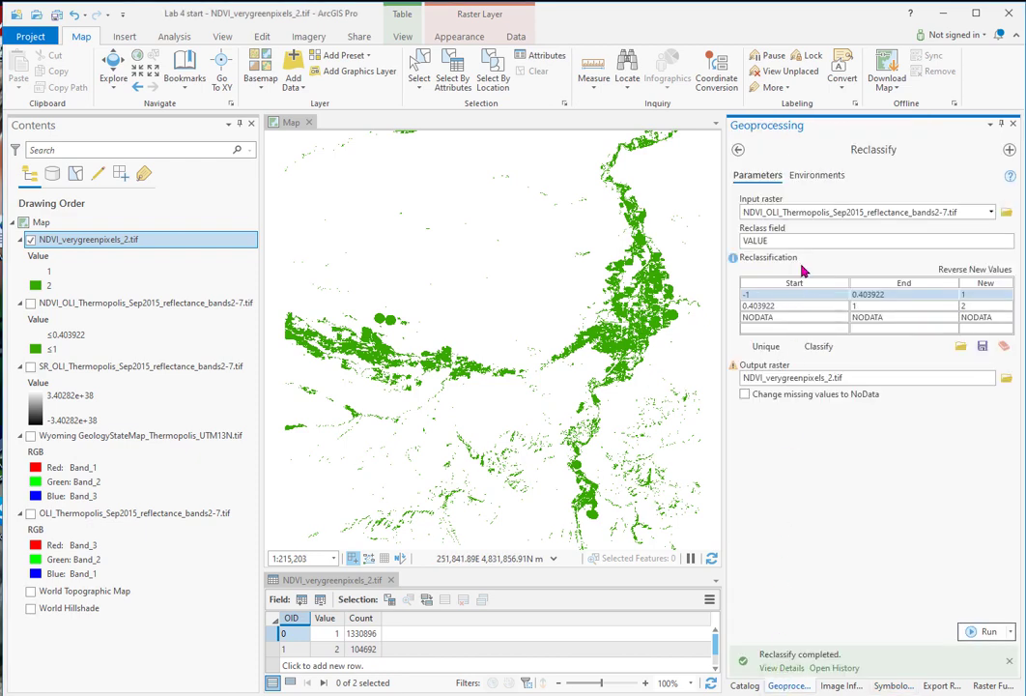
pyautogui.click(739, 151)
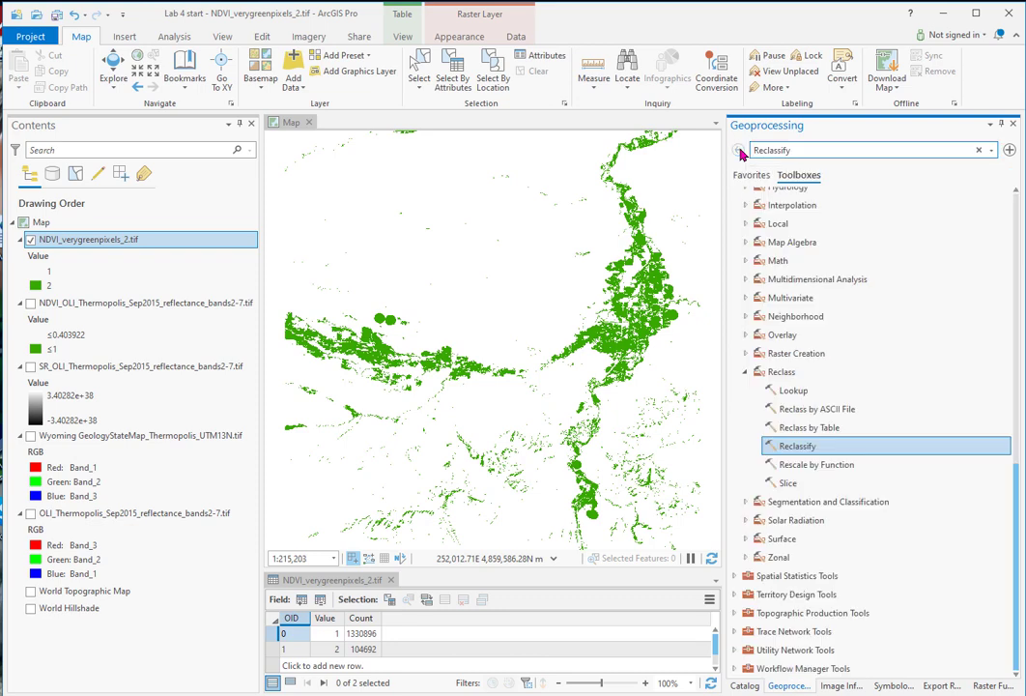
pyautogui.scroll(5, 747, 323)
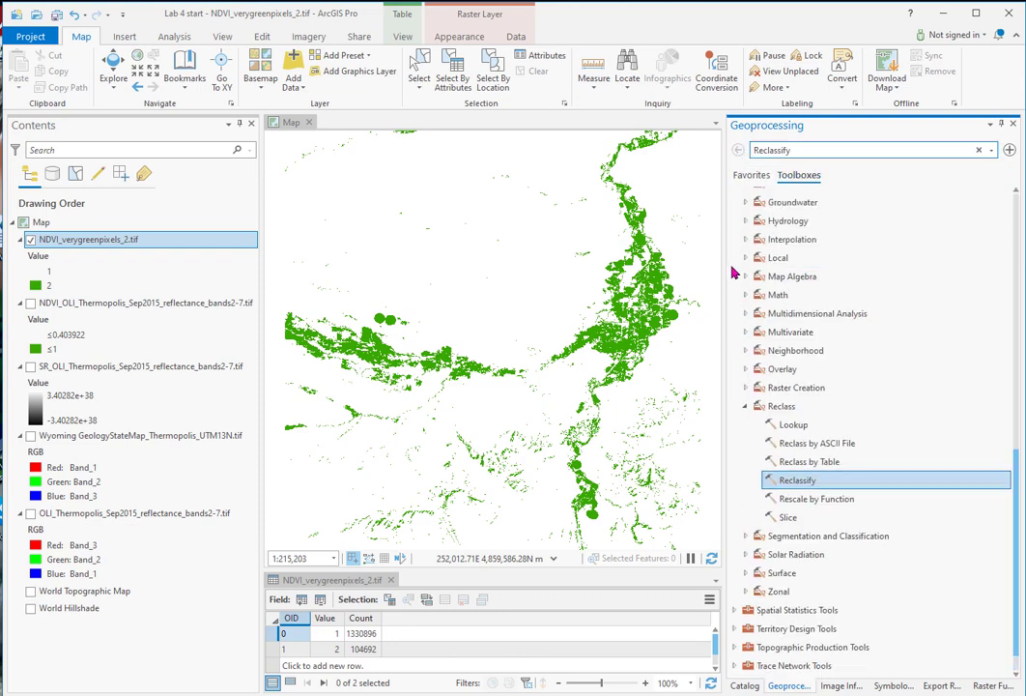
pyautogui.click(733, 366)
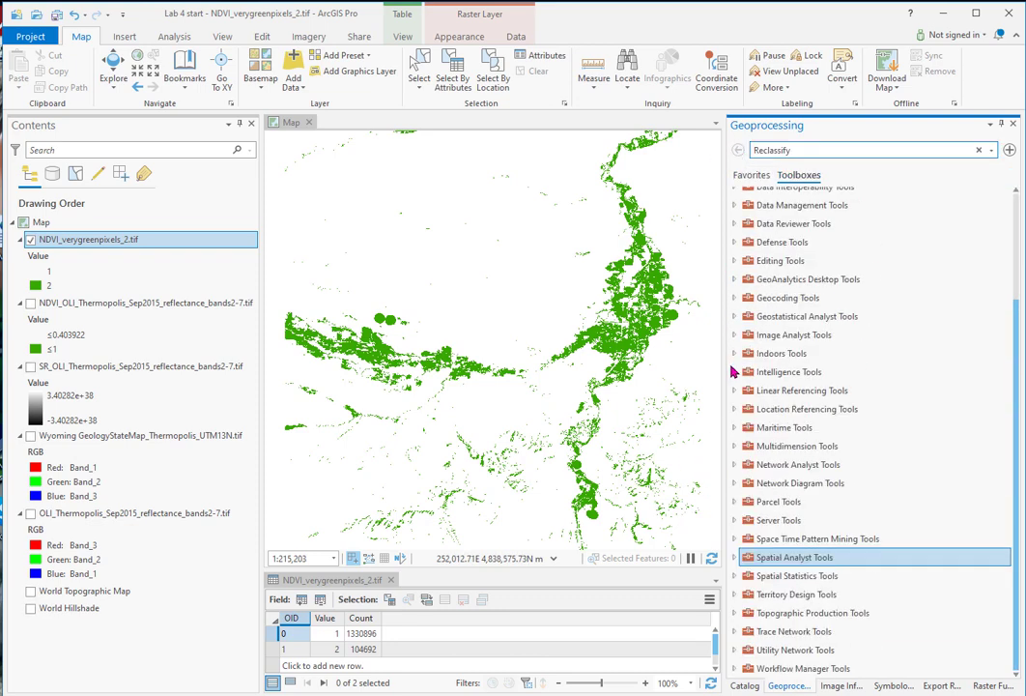
pyautogui.scroll(3, 731, 371)
pyautogui.click(734, 289)
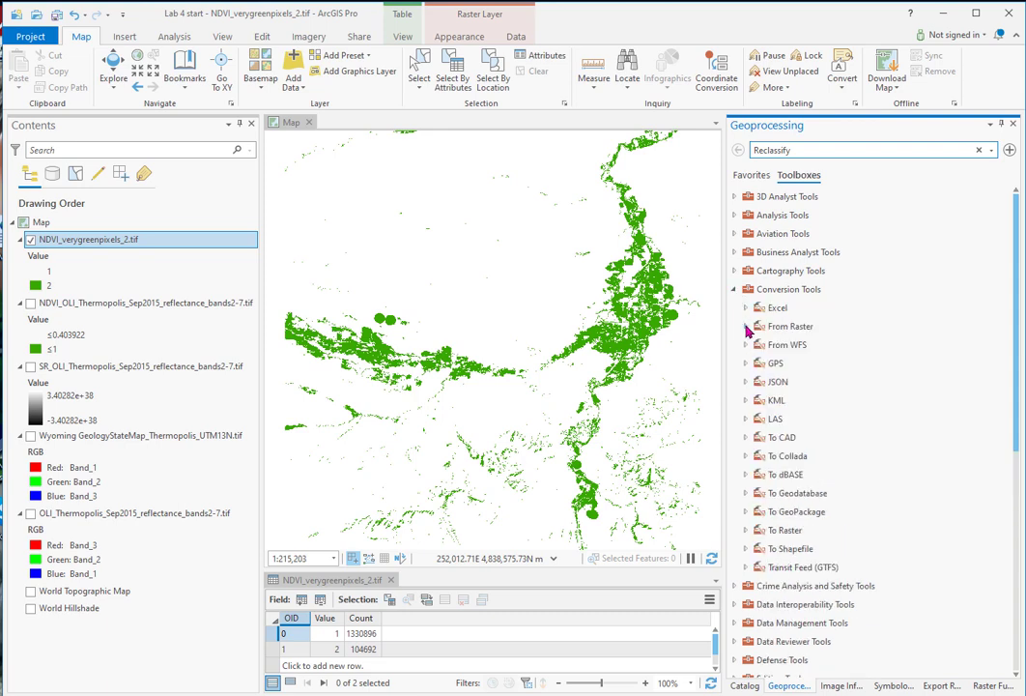
pyautogui.click(745, 327)
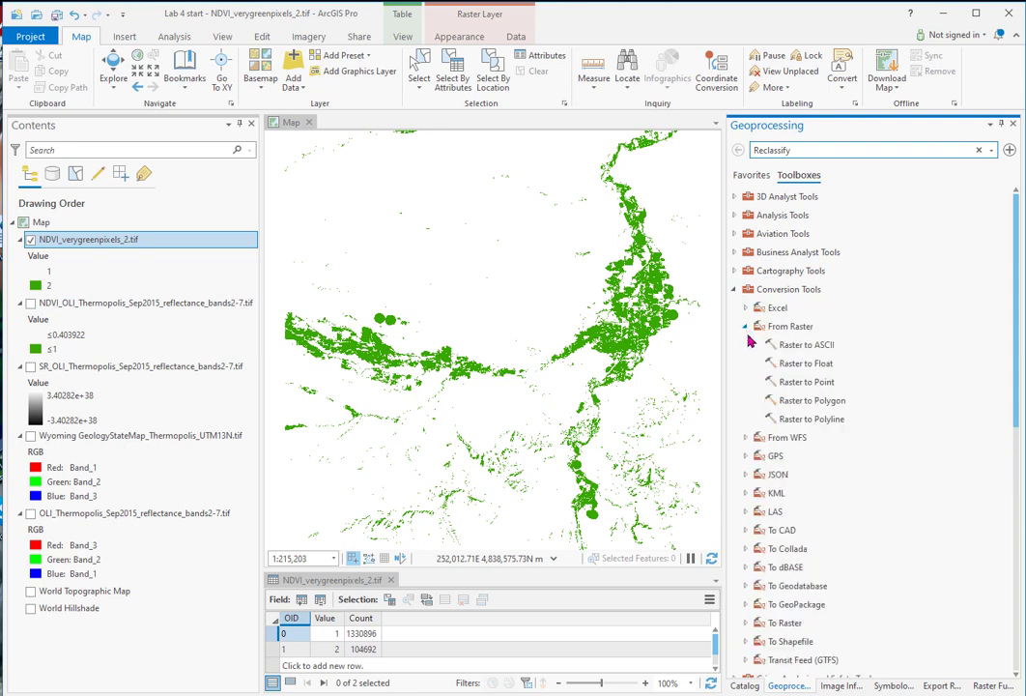
pyautogui.click(810, 400)
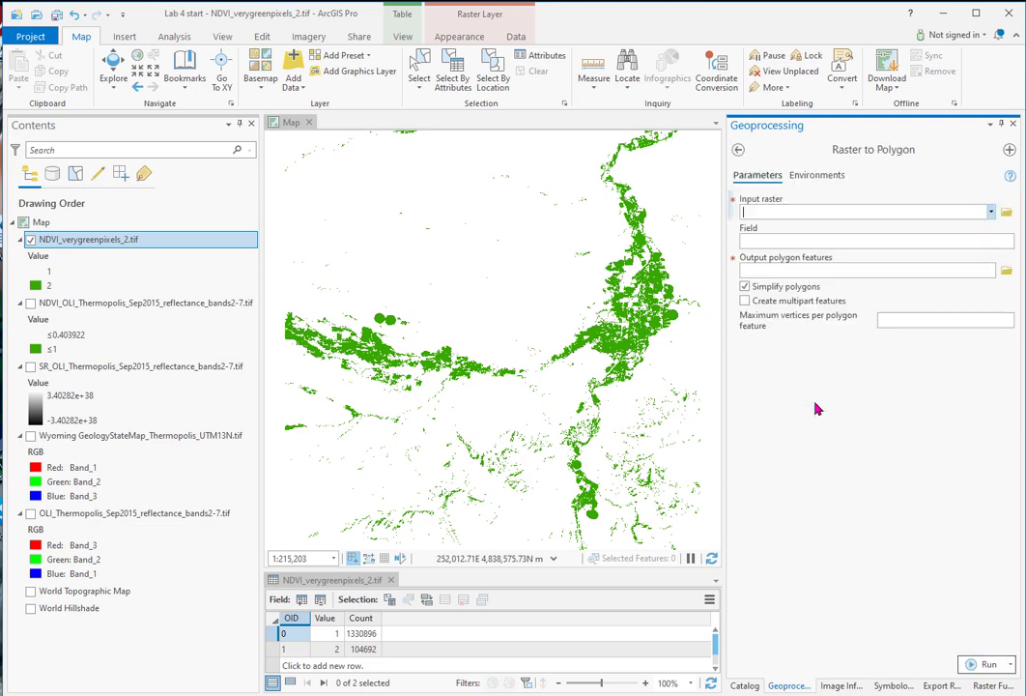
# Step: Convert NDVI_verygreenpixels_2.tif to polygons without simplification, saving the output as NDVI_highvalues_2.shp in the Lab 4 Output folder
pyautogui.click(992, 212)
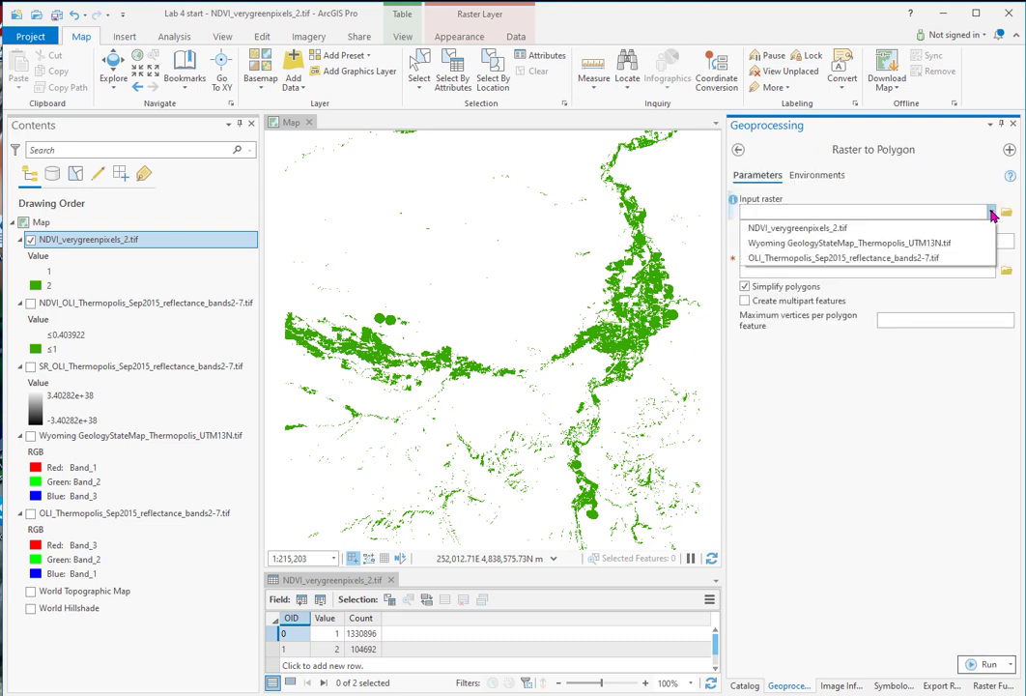
pyautogui.click(811, 233)
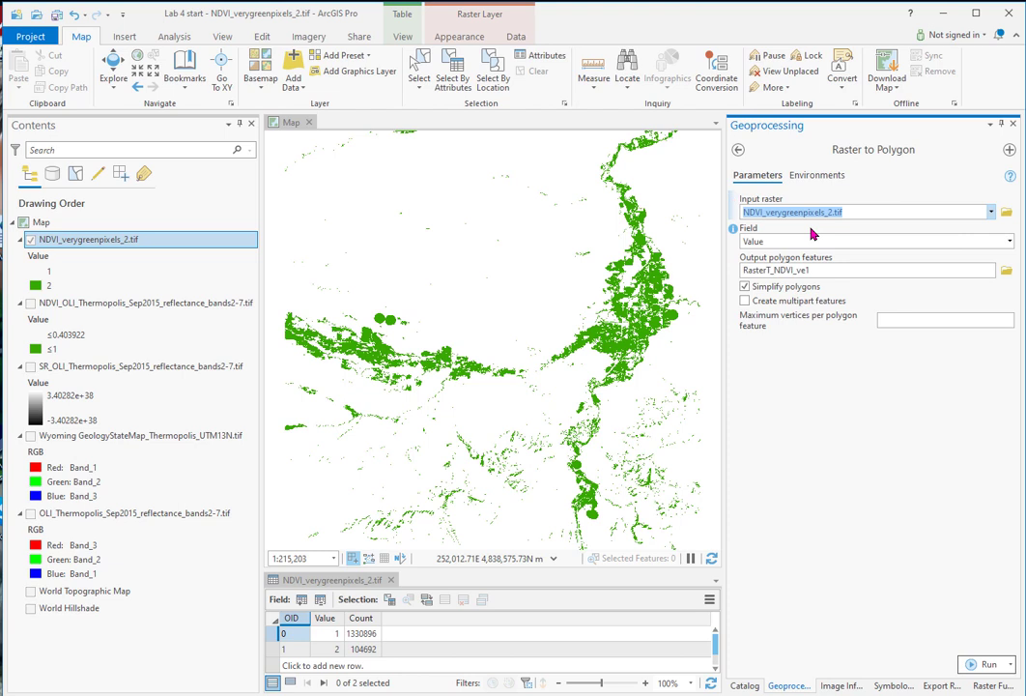
pyautogui.click(1008, 273)
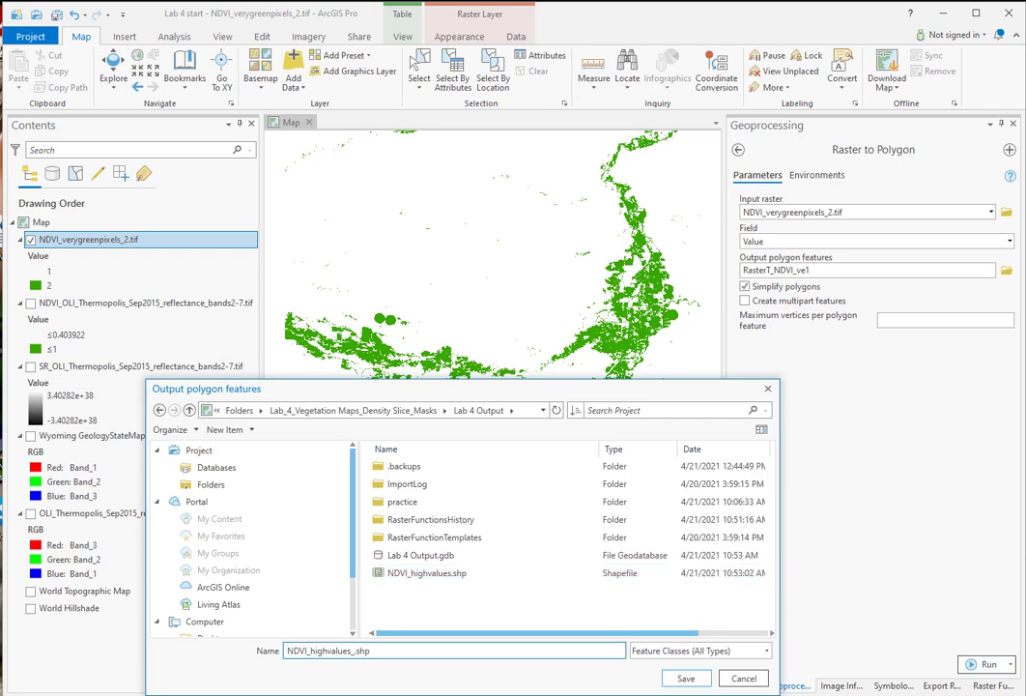
pyautogui.write('2')
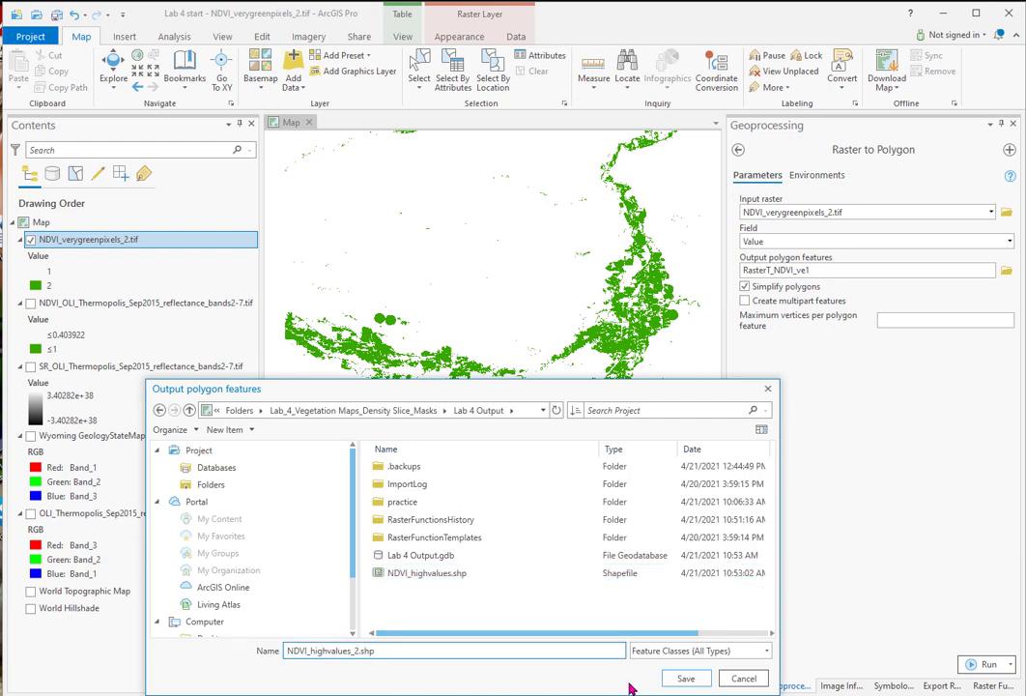
pyautogui.click(685, 679)
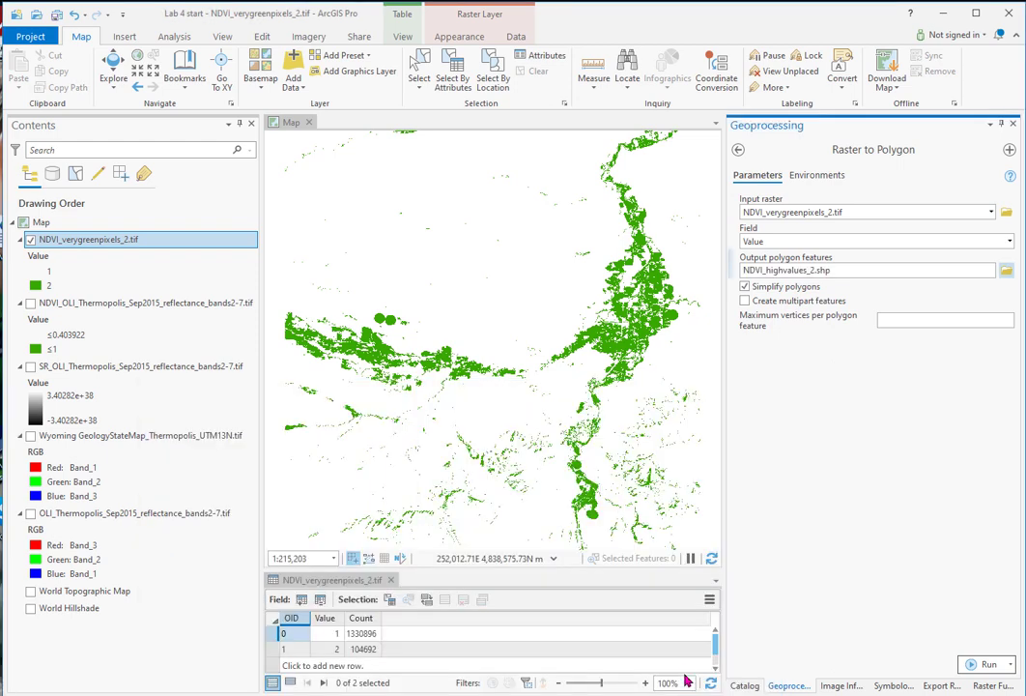
pyautogui.click(745, 288)
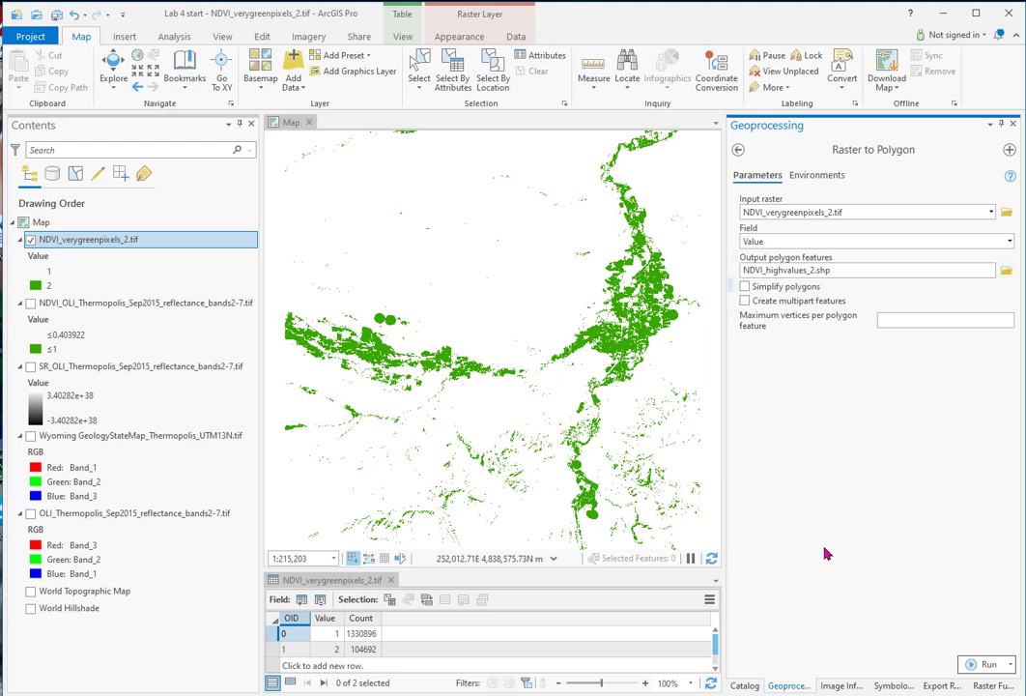
pyautogui.click(988, 665)
# Step: Close the Raster to Polygon result details and undock the raster's attribute table so it floats clear of the map
pyautogui.moveTo(987, 667)
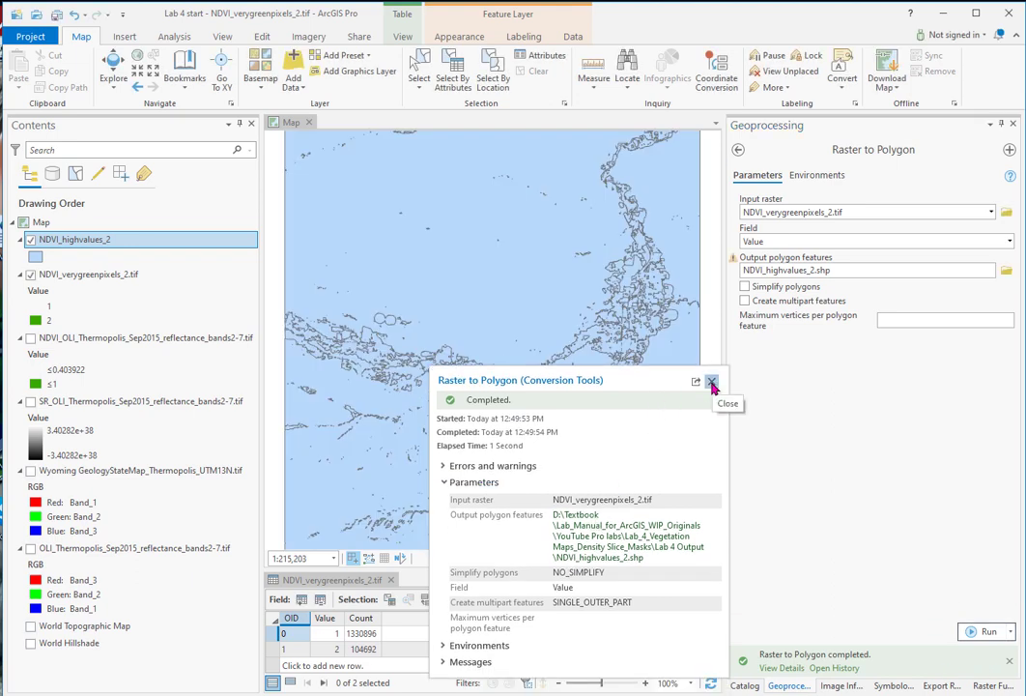
pyautogui.click(712, 385)
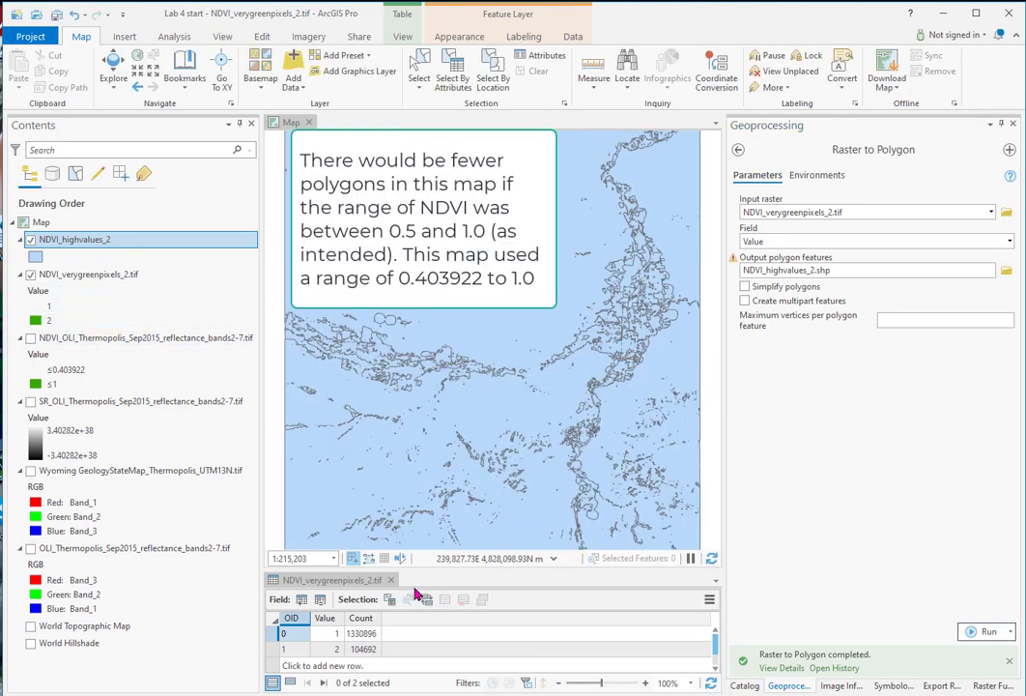
pyautogui.moveTo(338, 580); pyautogui.dragTo(827, 466)
pyautogui.moveTo(351, 511); pyautogui.dragTo(911, 453)
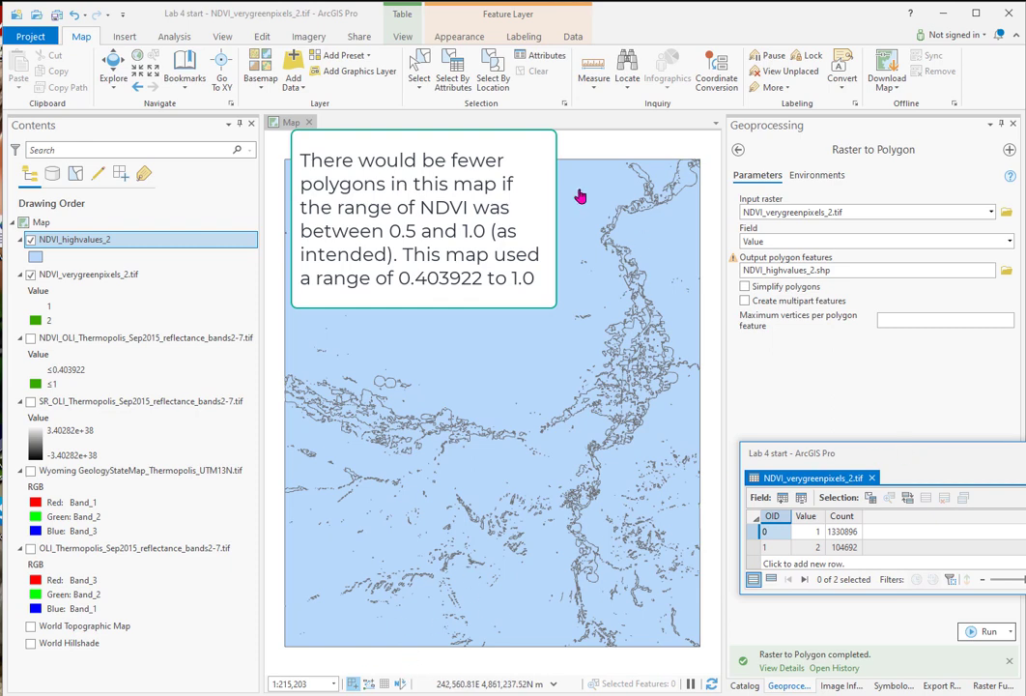
# Step: Symbolize the NDVI_highvalues_2 polygon layer with Unique Values based on the gridcode field
pyautogui.click(106, 223)
pyautogui.rightClick(149, 223)
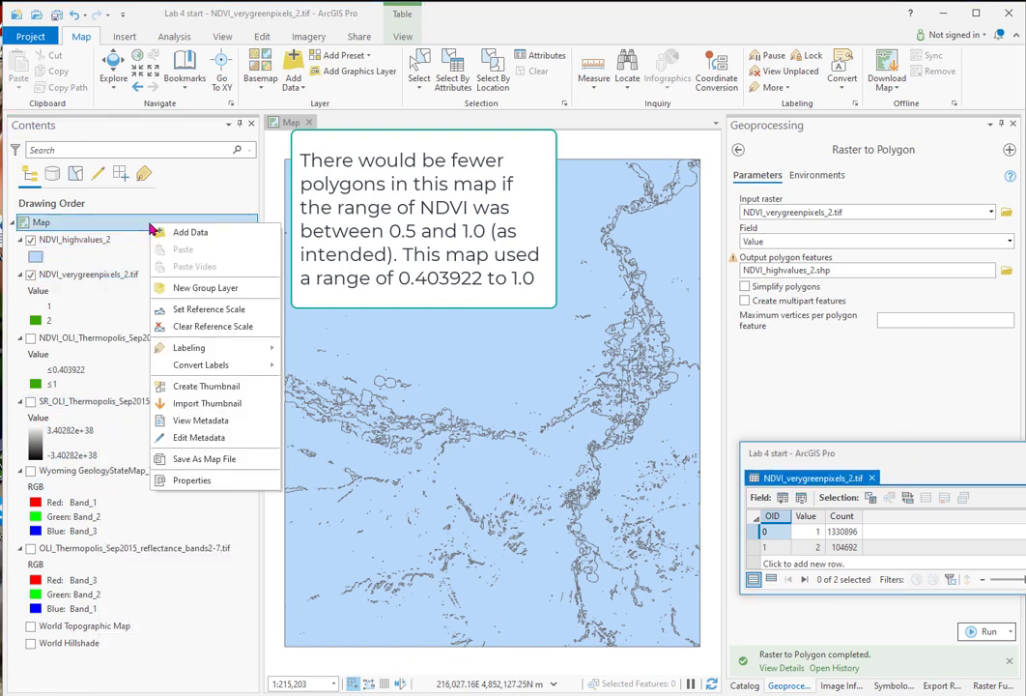
pyautogui.click(86, 241)
pyautogui.rightClick(89, 241)
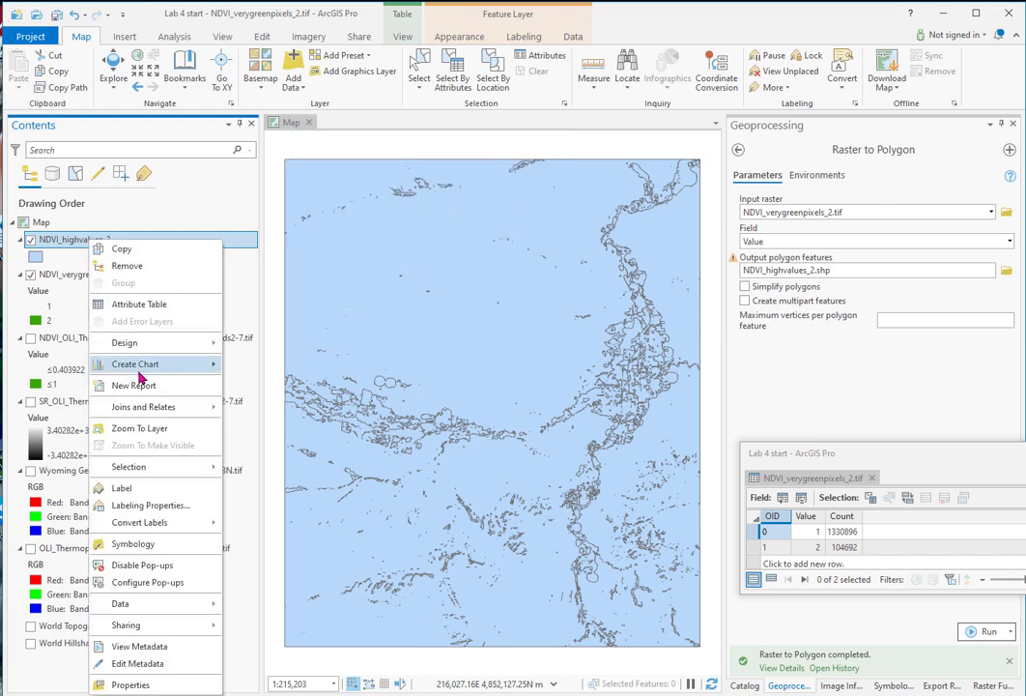
pyautogui.click(132, 544)
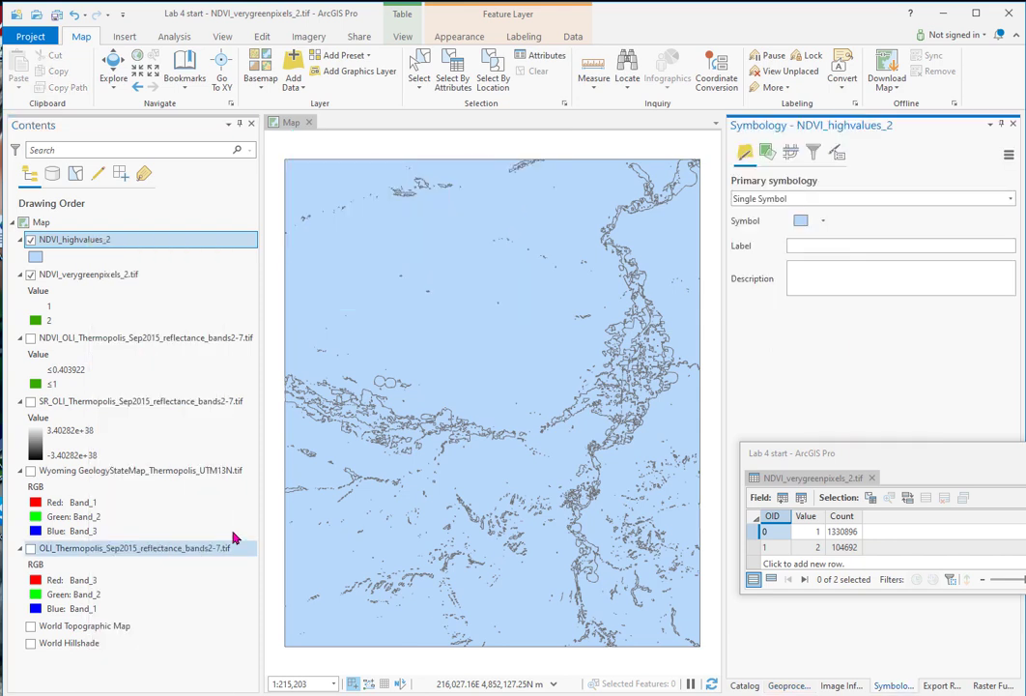
pyautogui.click(1010, 199)
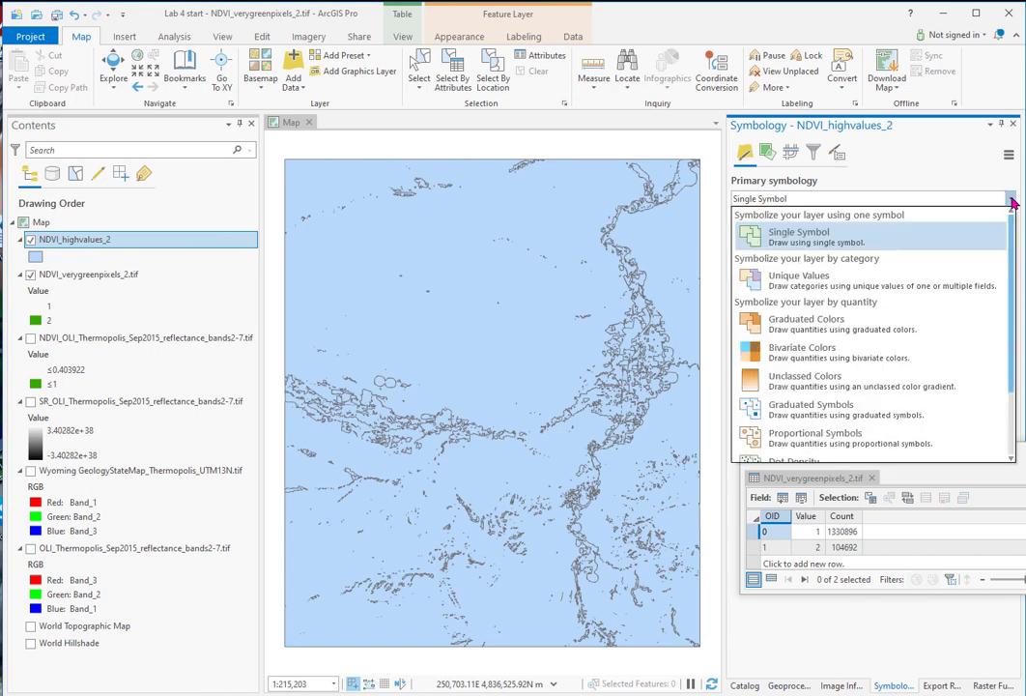
pyautogui.click(810, 285)
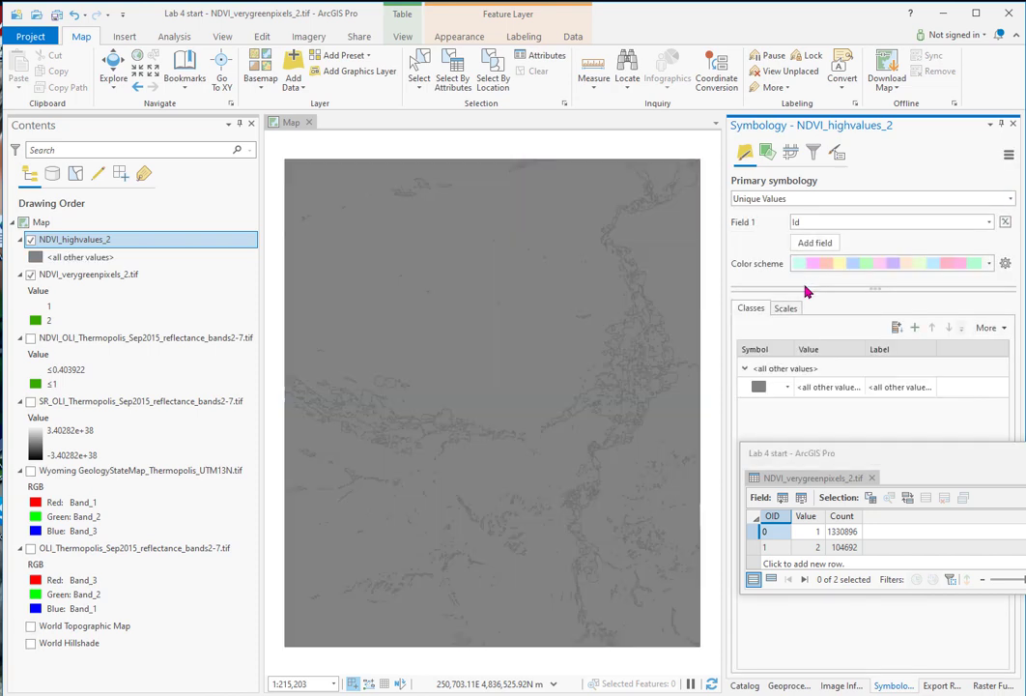
pyautogui.click(989, 222)
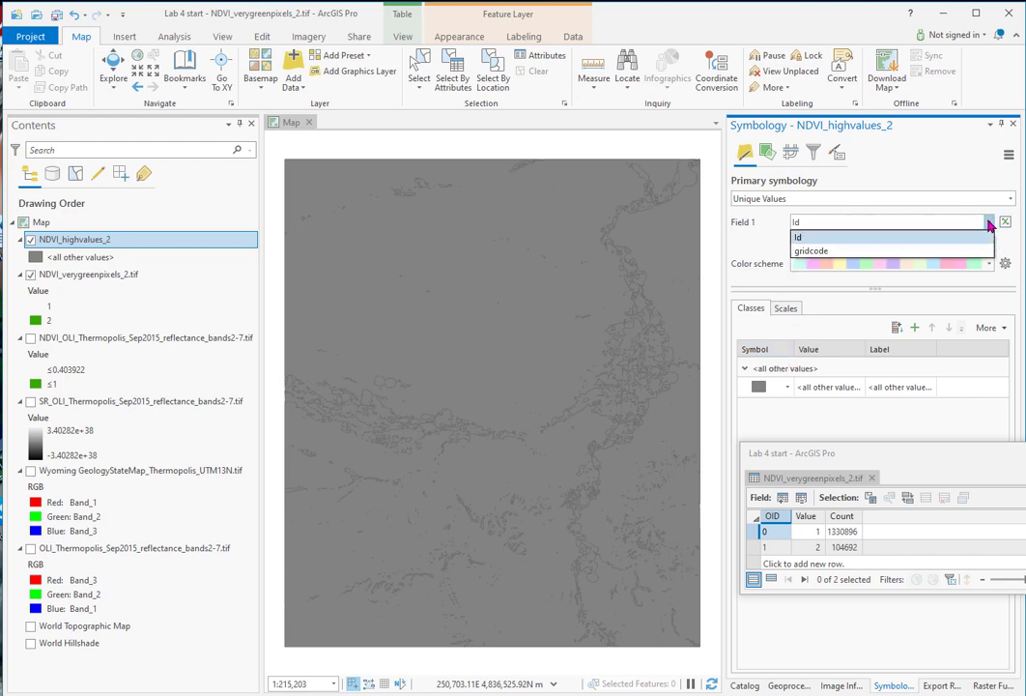
pyautogui.click(809, 251)
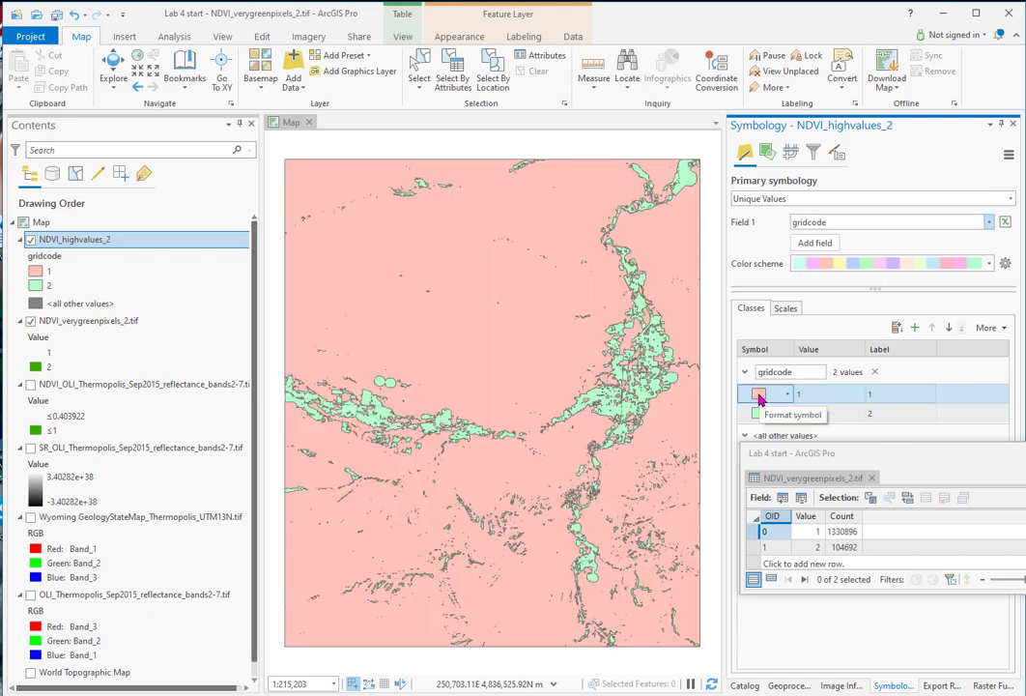
# Step: Set the fill of the gridcode 1 polygons to no color, moving the floating raster table off the symbol settings
pyautogui.click(760, 395)
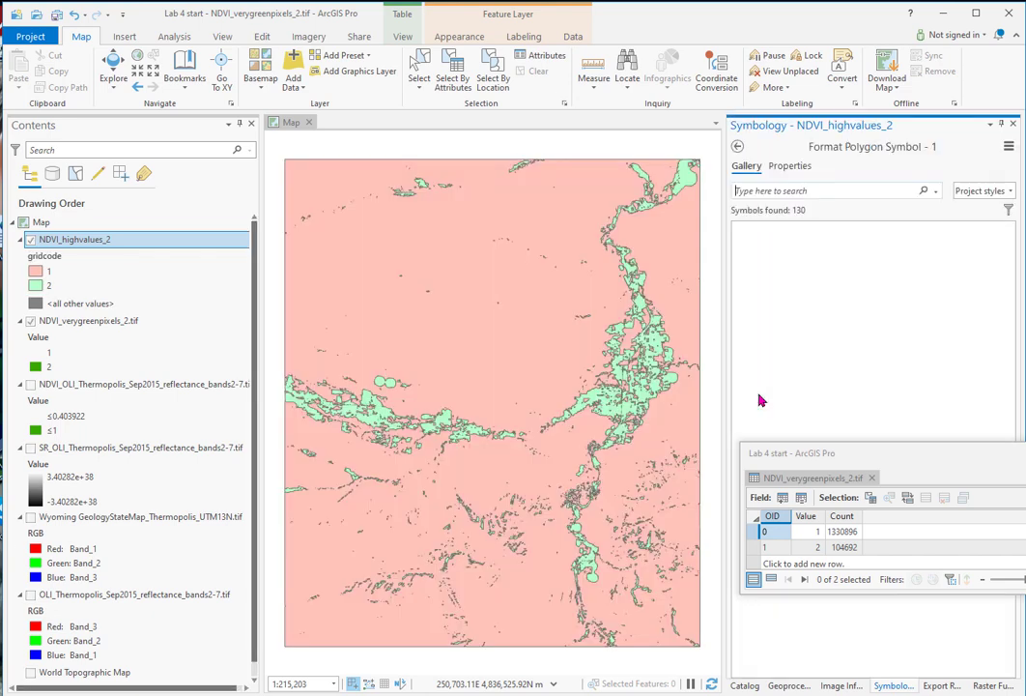
pyautogui.click(753, 299)
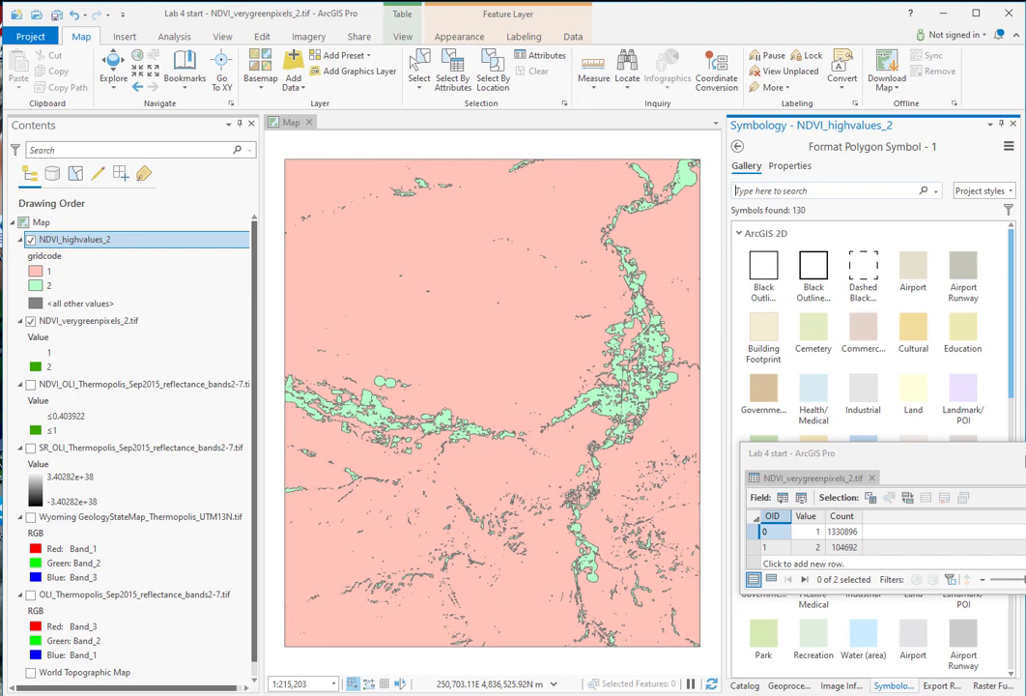
pyautogui.moveTo(1022, 458); pyautogui.dragTo(304, 560)
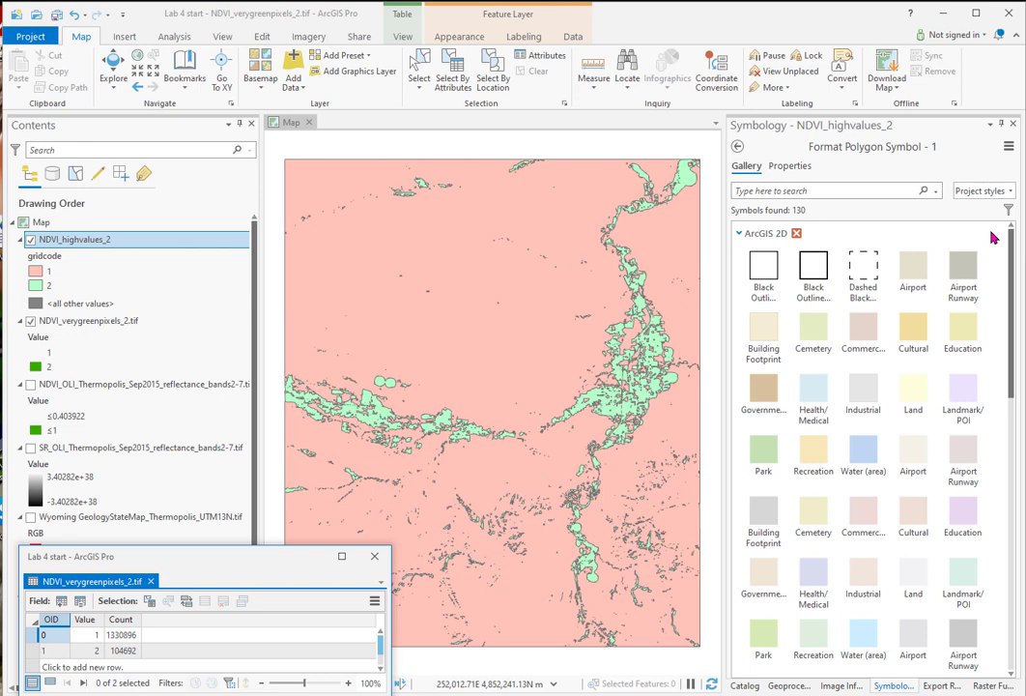
pyautogui.click(790, 167)
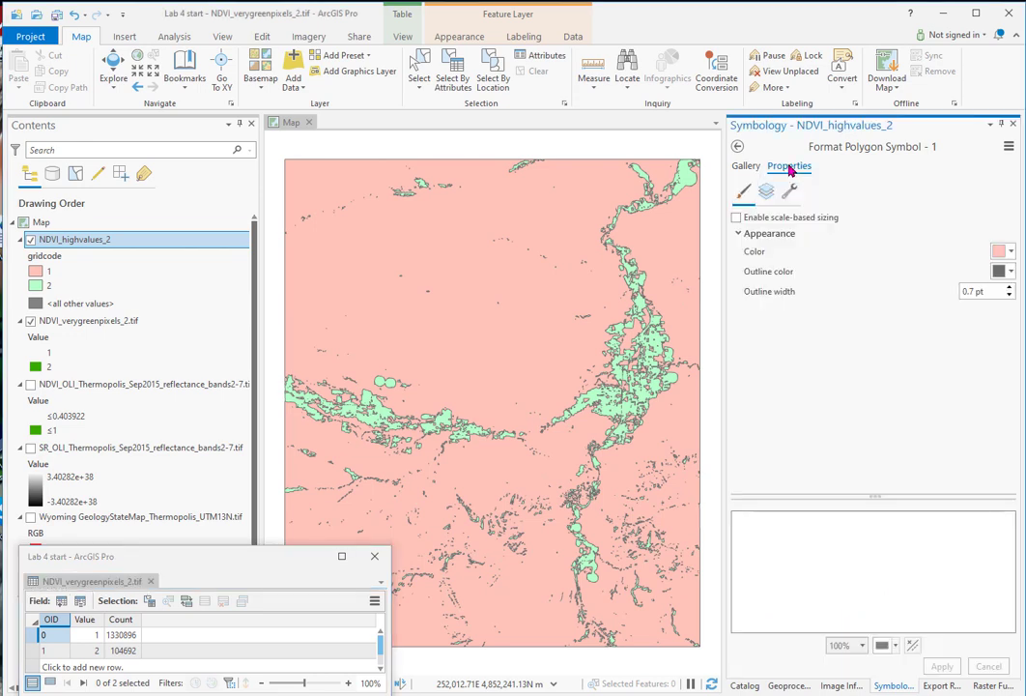
pyautogui.click(1013, 254)
pyautogui.click(1001, 270)
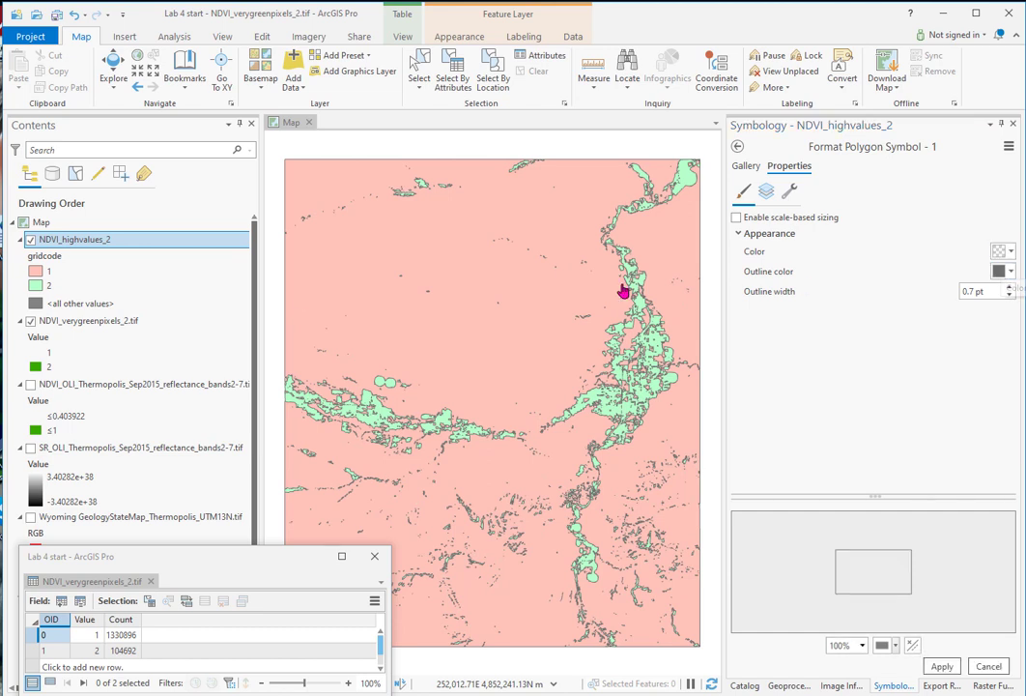
pyautogui.click(942, 665)
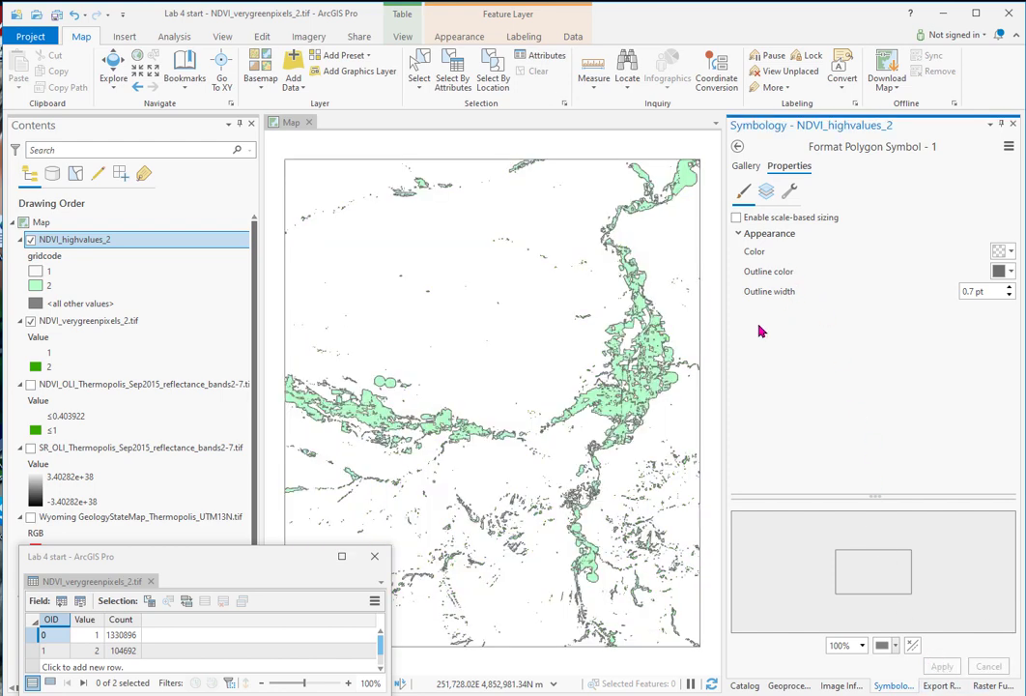
pyautogui.click(738, 147)
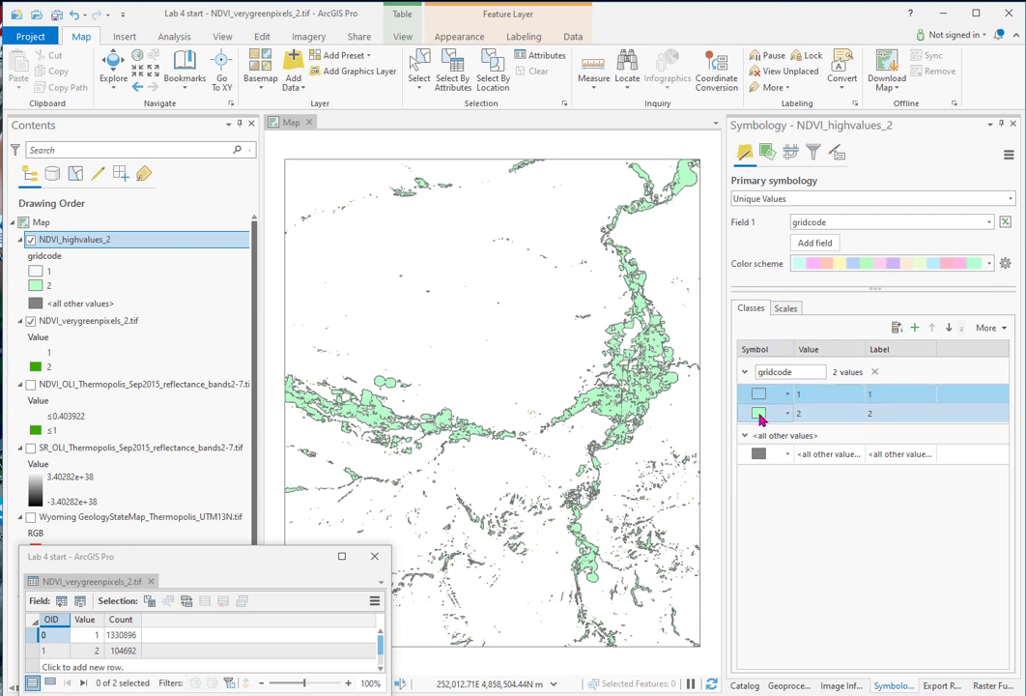
# Step: Set the fill of the gridcode 2 polygons in NDVI_highvalues_2 to dark green
pyautogui.click(759, 414)
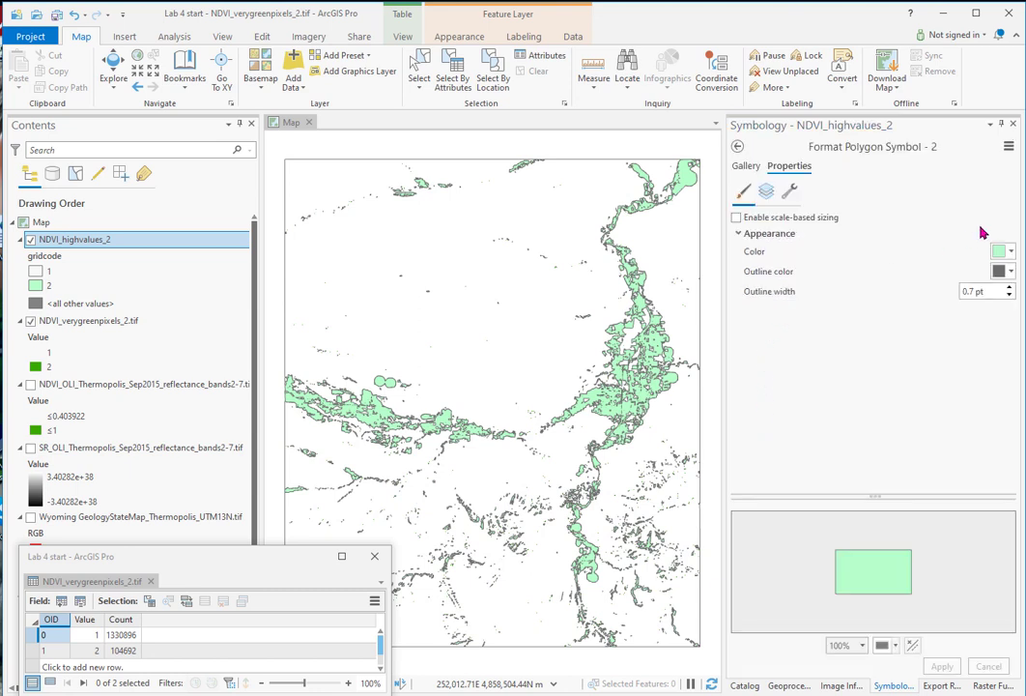
pyautogui.click(1001, 251)
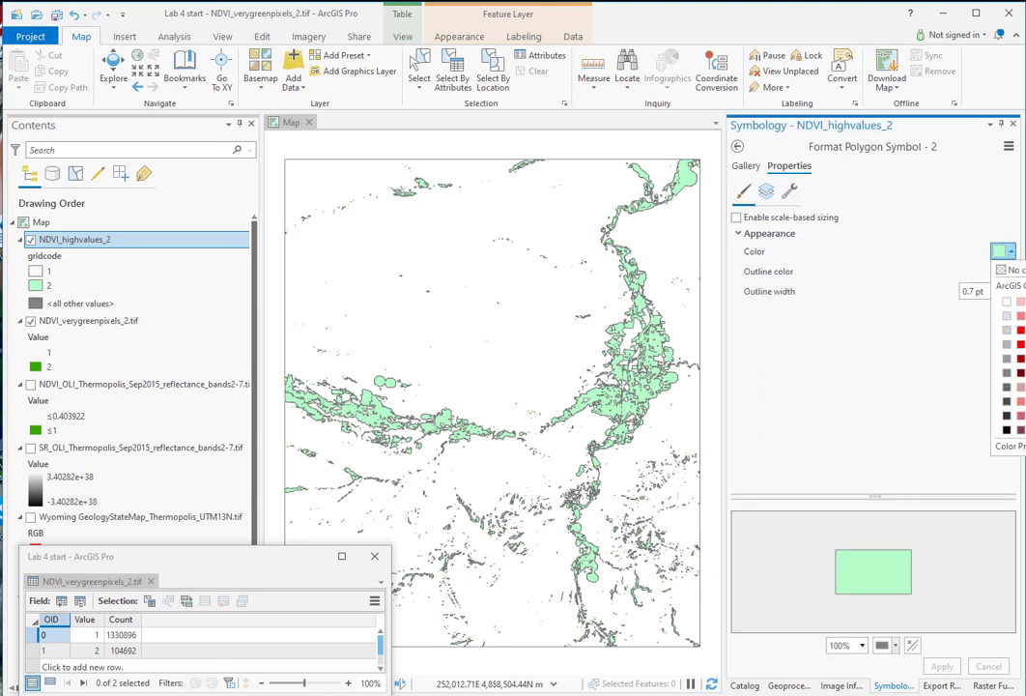
pyautogui.click(1024, 358)
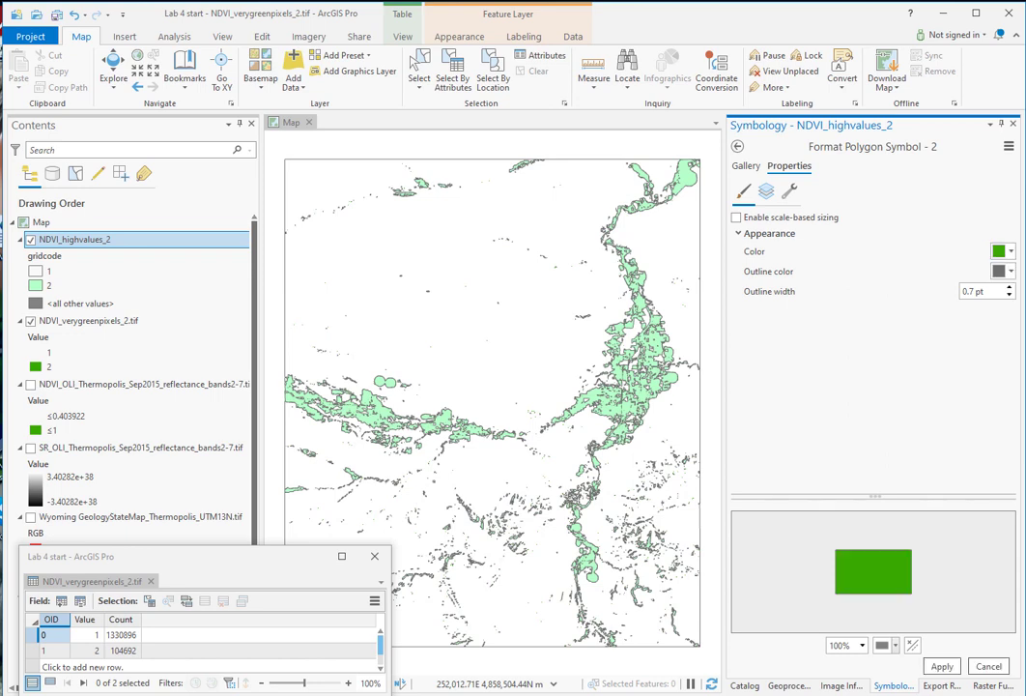
pyautogui.click(942, 668)
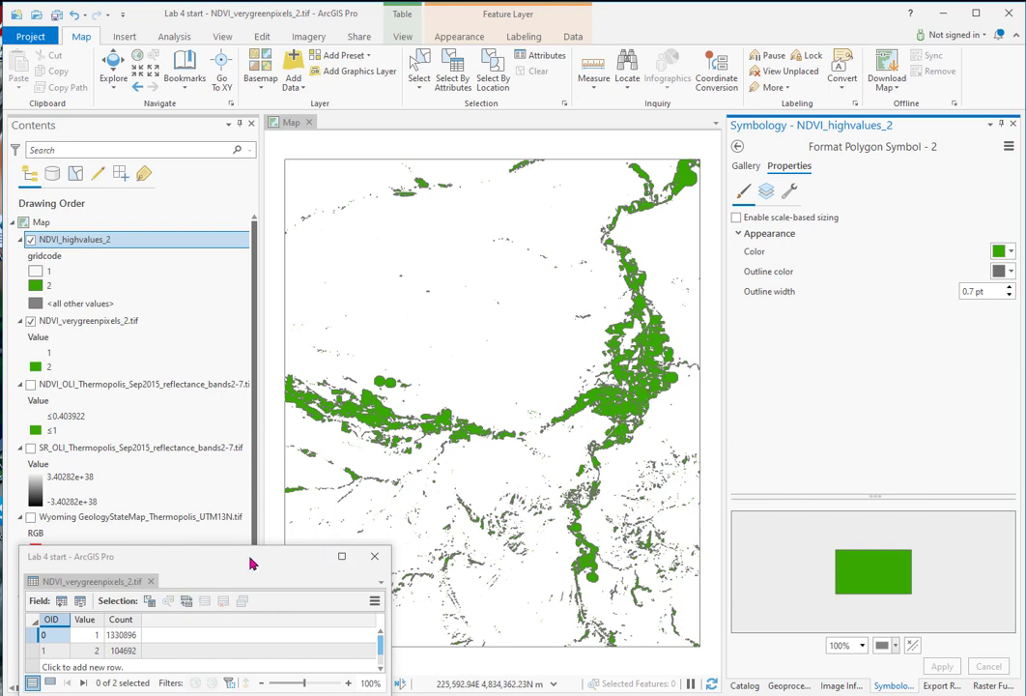
# Step: Remove the <all other values> class from the NDVI_highvalues_2 symbology
pyautogui.moveTo(276, 533); pyautogui.dragTo(272, 494)
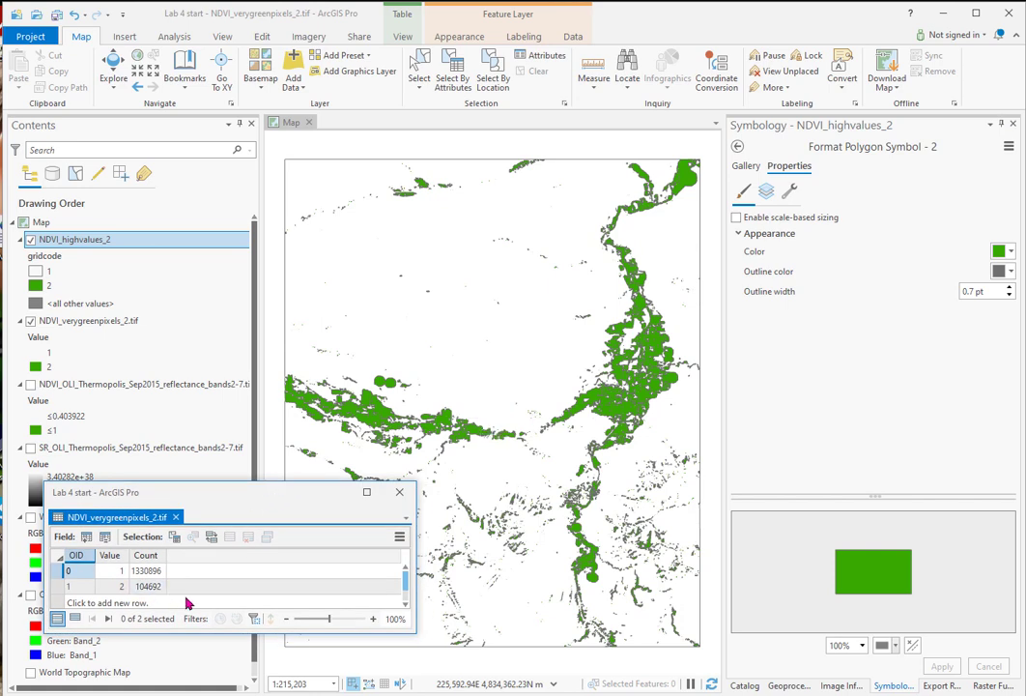
pyautogui.click(738, 148)
pyautogui.click(756, 453)
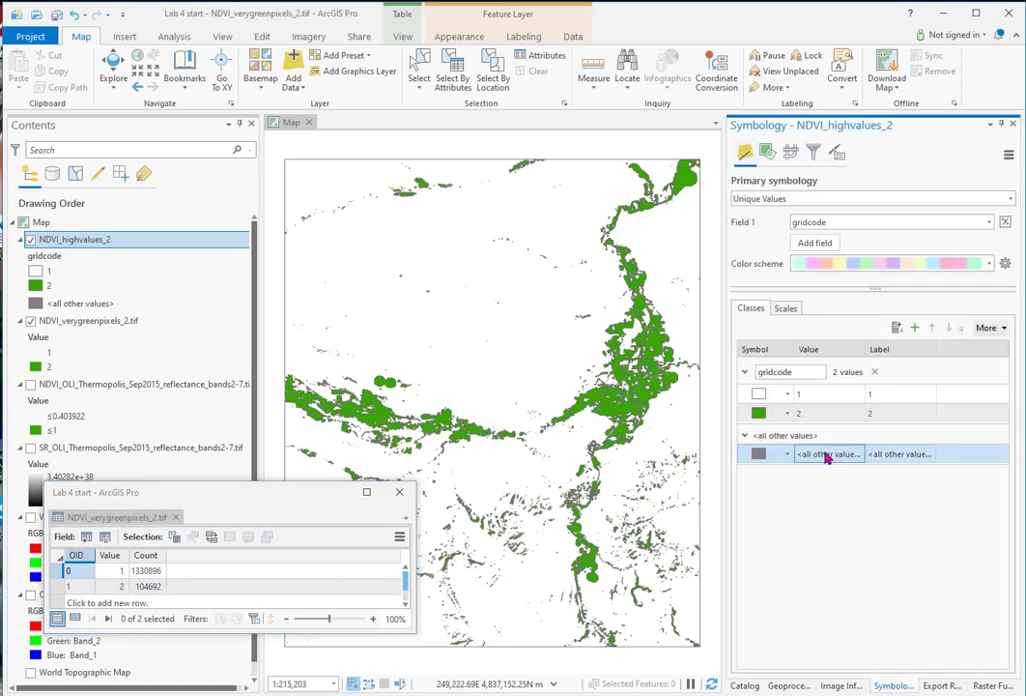
pyautogui.click(1003, 328)
pyautogui.click(1001, 343)
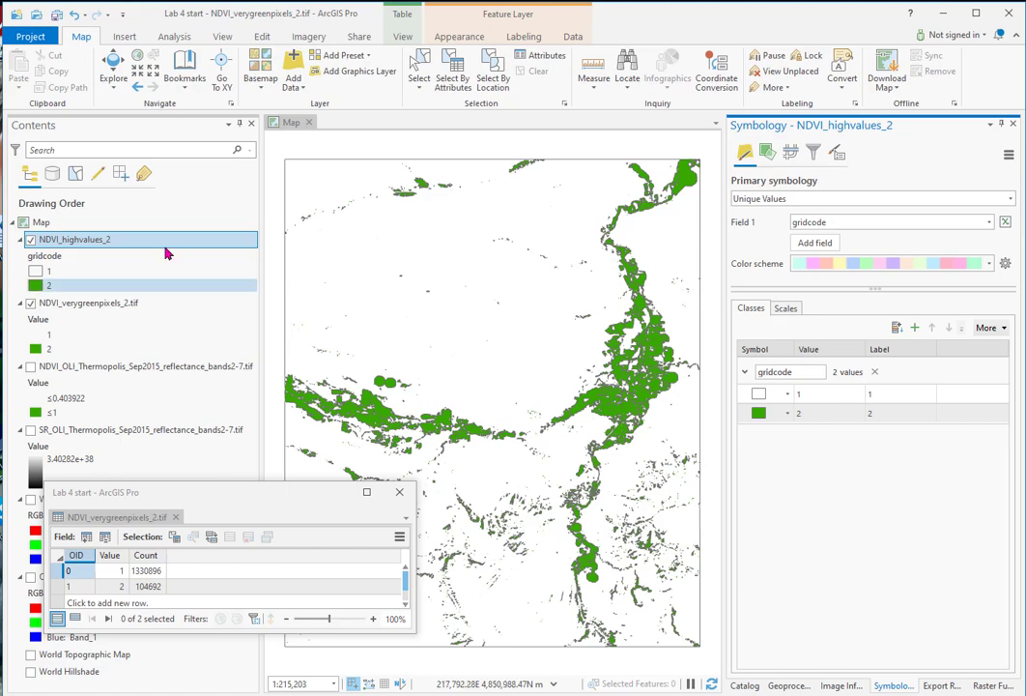
# Step: Save a copy of the project as Lab4_NDV_maps
pyautogui.click(27, 36)
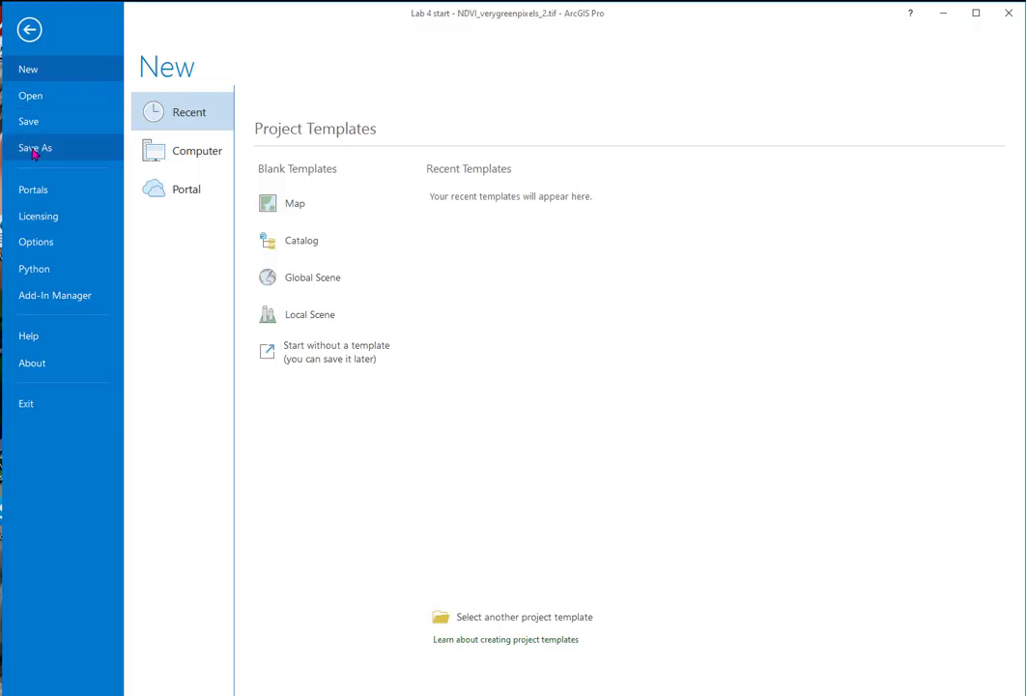
pyautogui.click(34, 149)
pyautogui.write('Lab4_NDV_maps')
pyautogui.click(680, 677)
# Step: Open the NDVI_highvalues_2 attribute table, dock it in the floating window with the raster's table, and compare the two tables
pyautogui.moveTo(247, 495); pyautogui.dragTo(620, 537)
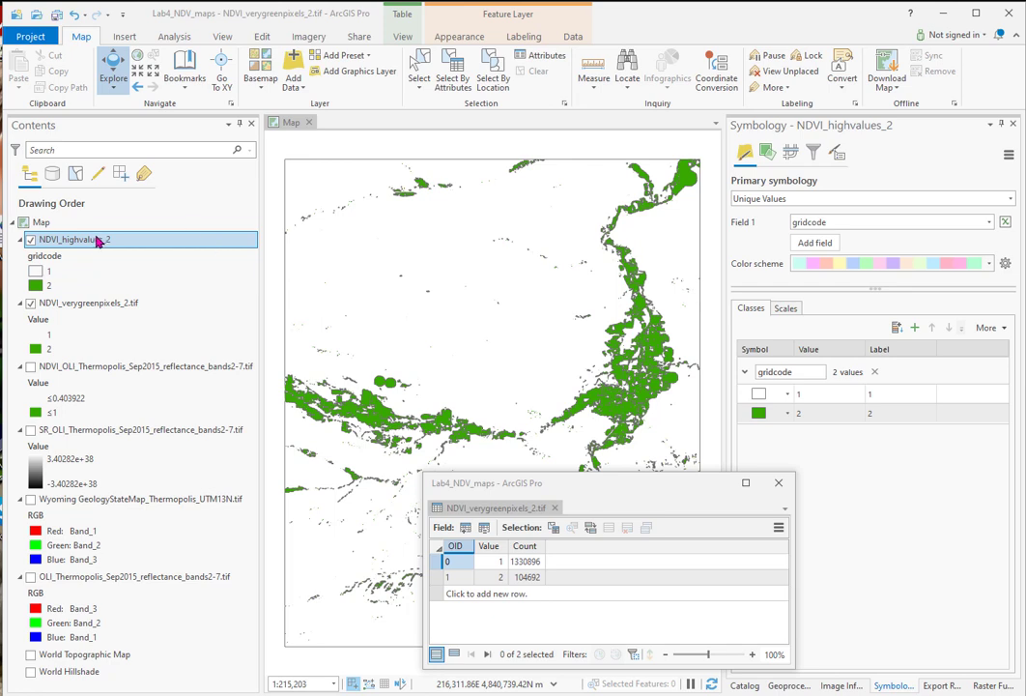
pyautogui.rightClick(95, 241)
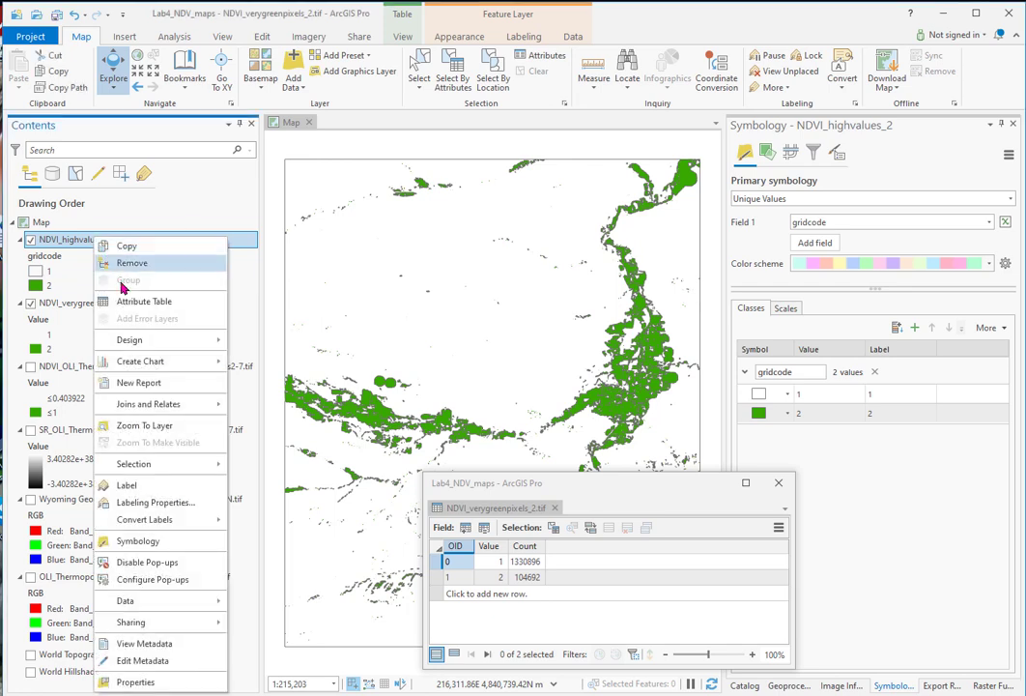
pyautogui.click(132, 302)
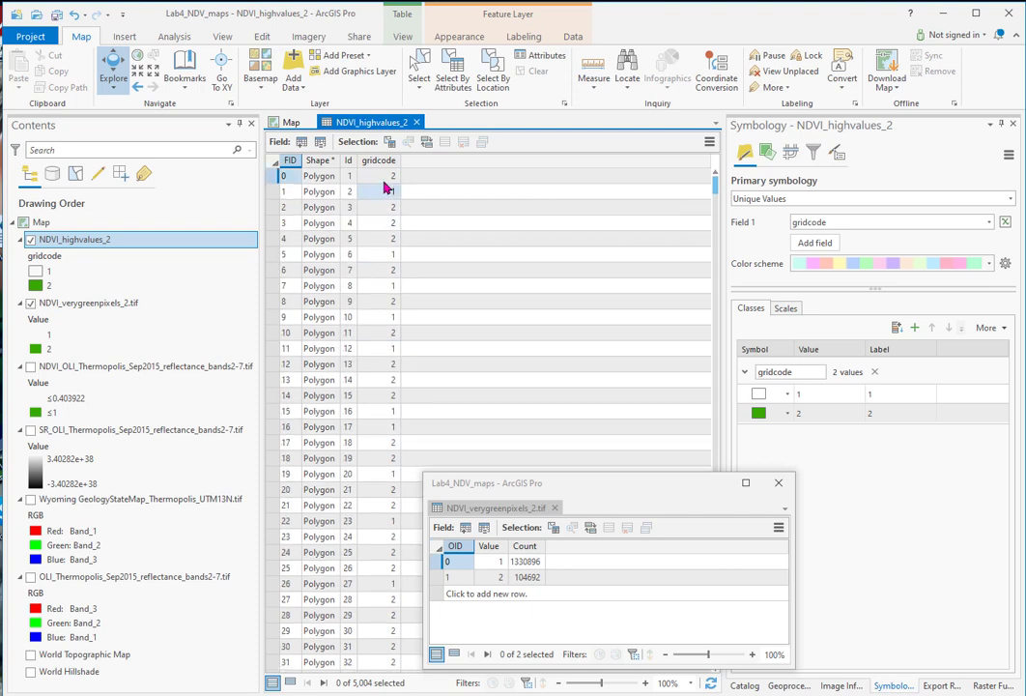
pyautogui.moveTo(393, 124); pyautogui.dragTo(584, 512)
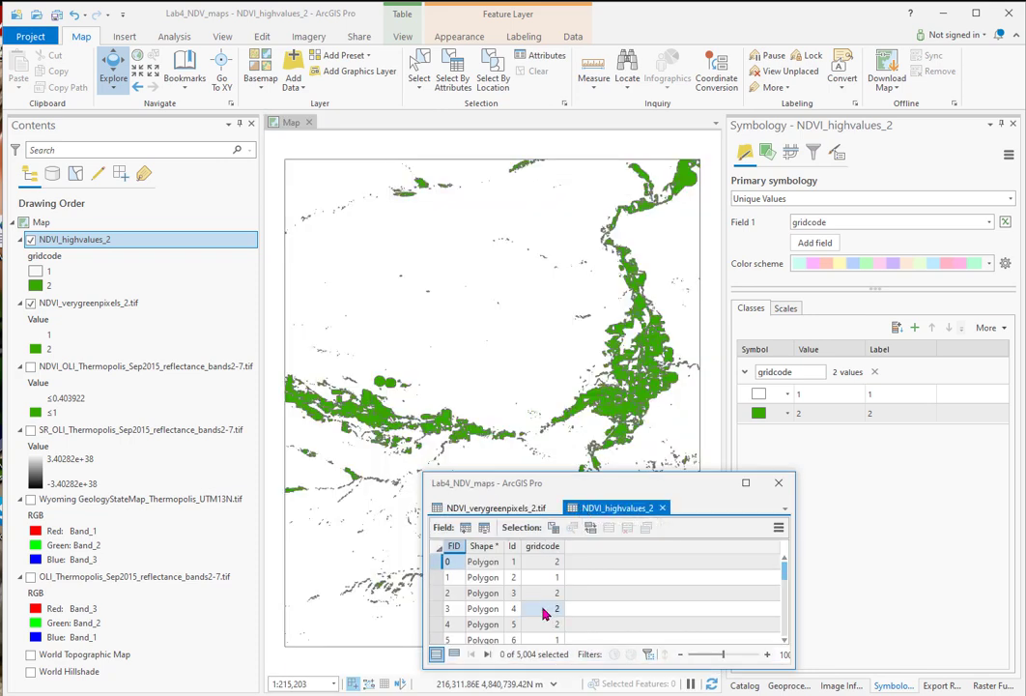
pyautogui.scroll(-5, 637, 584)
pyautogui.scroll(4, 649, 592)
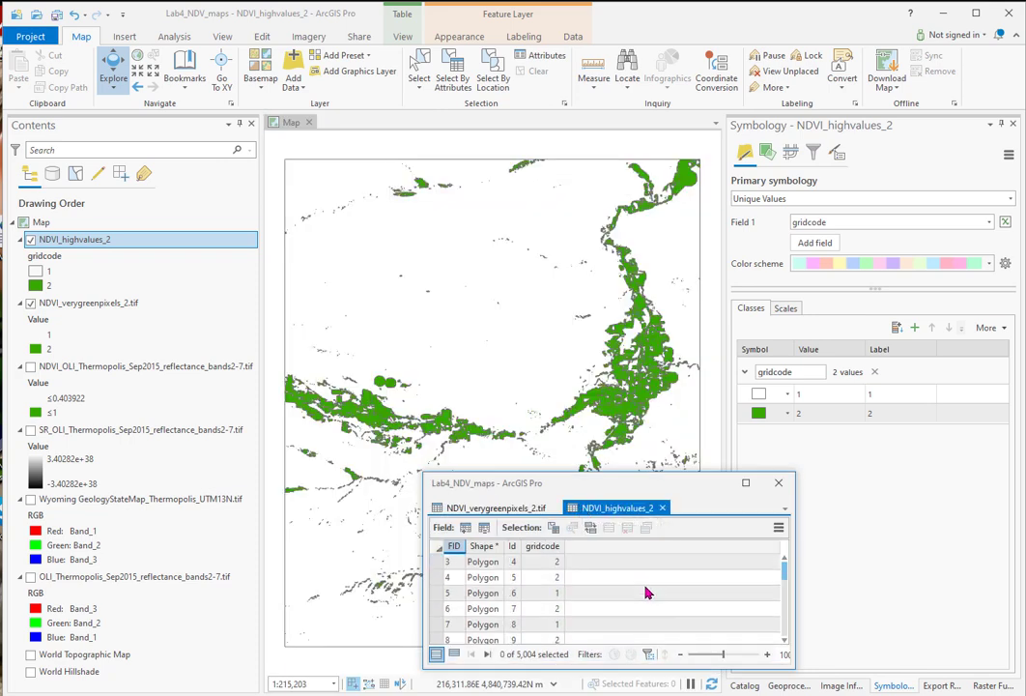
pyautogui.click(493, 507)
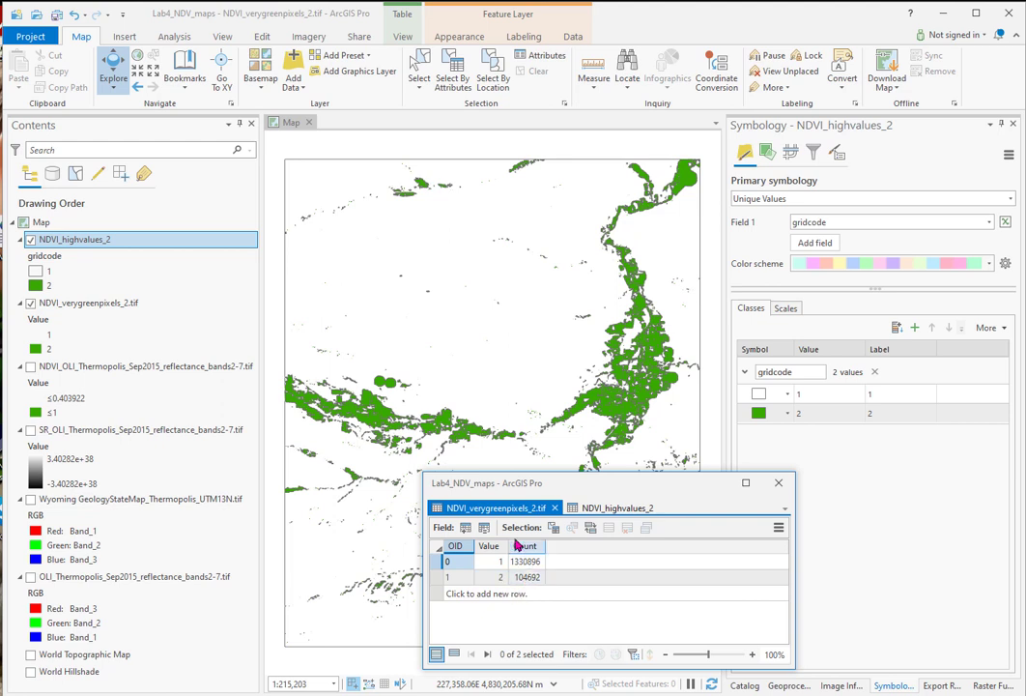
pyautogui.click(609, 510)
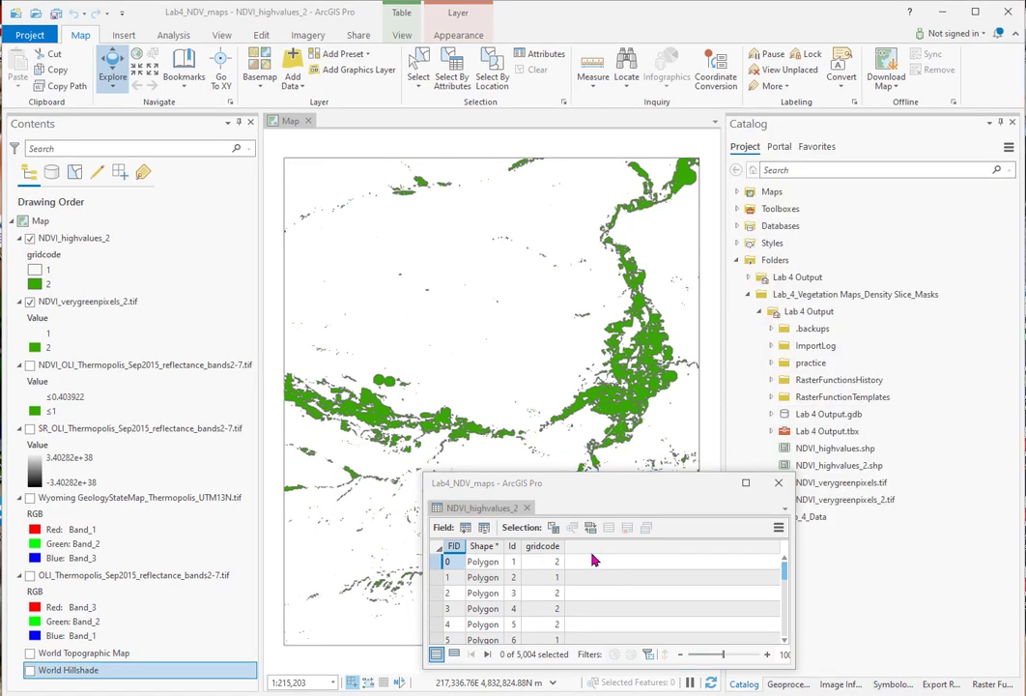
# Step: Add a new field named Area2 to the NDVI_highvalues_2 attribute table
pyautogui.click(464, 529)
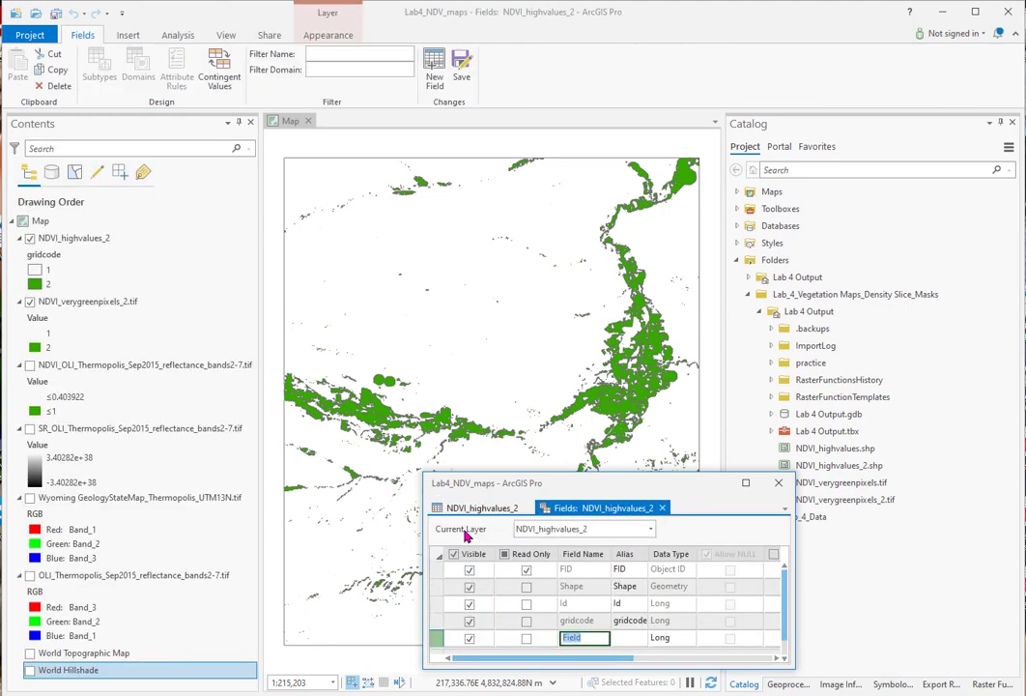
pyautogui.click(584, 637)
pyautogui.moveTo(583, 637); pyautogui.dragTo(564, 648)
pyautogui.write('Area2')
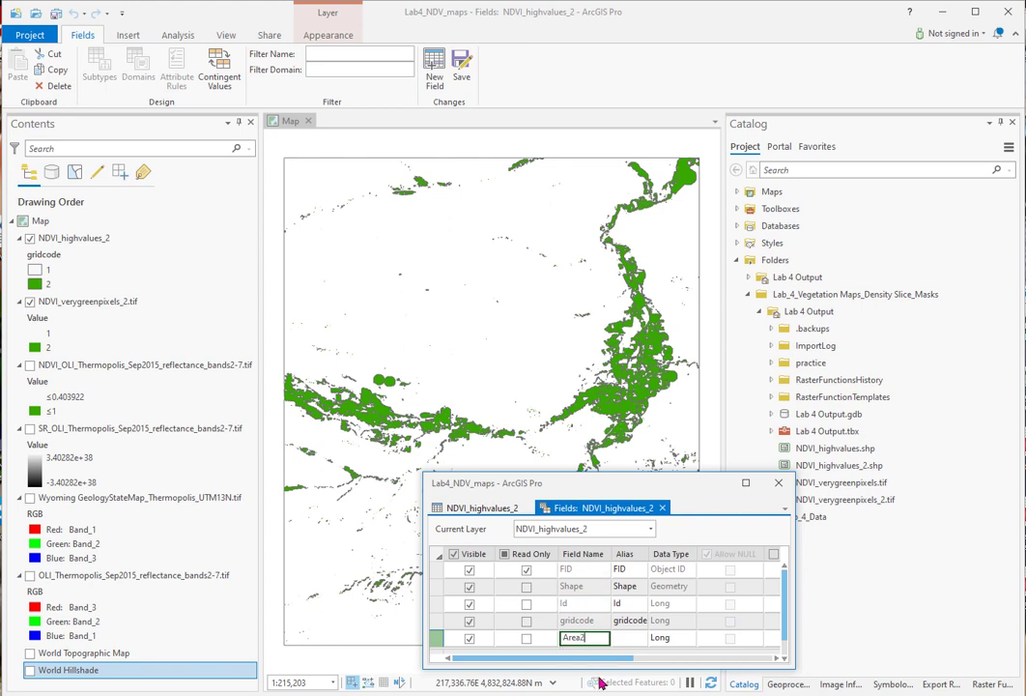
# Step: Set the Area2 field's number format to Numeric with 2 decimal places and save the field changes
pyautogui.moveTo(601, 660); pyautogui.dragTo(701, 658)
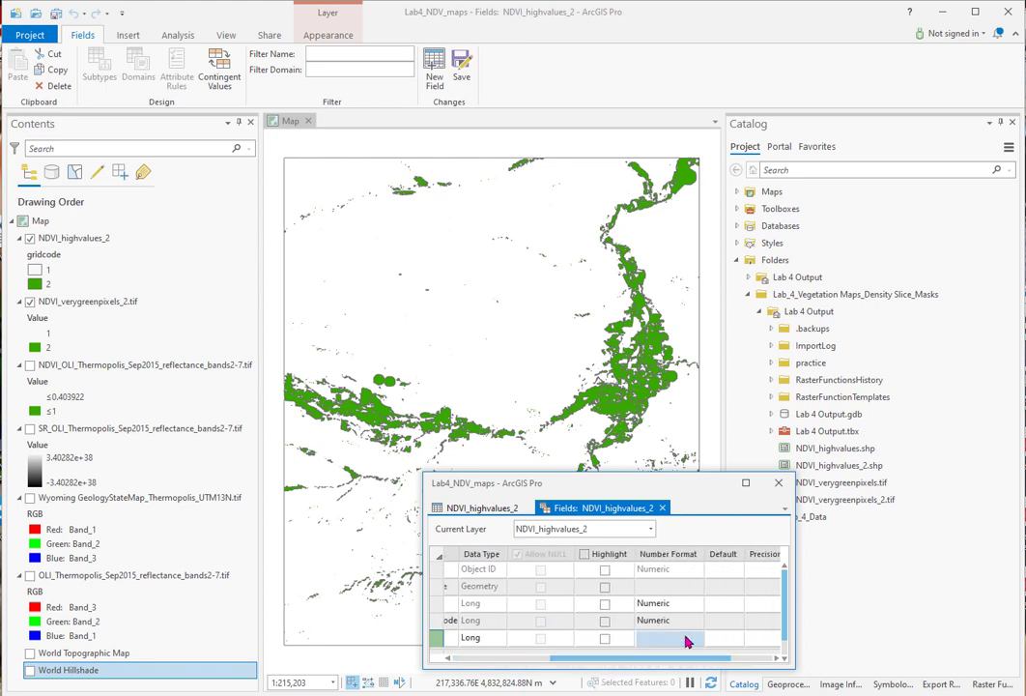
pyautogui.click(653, 639)
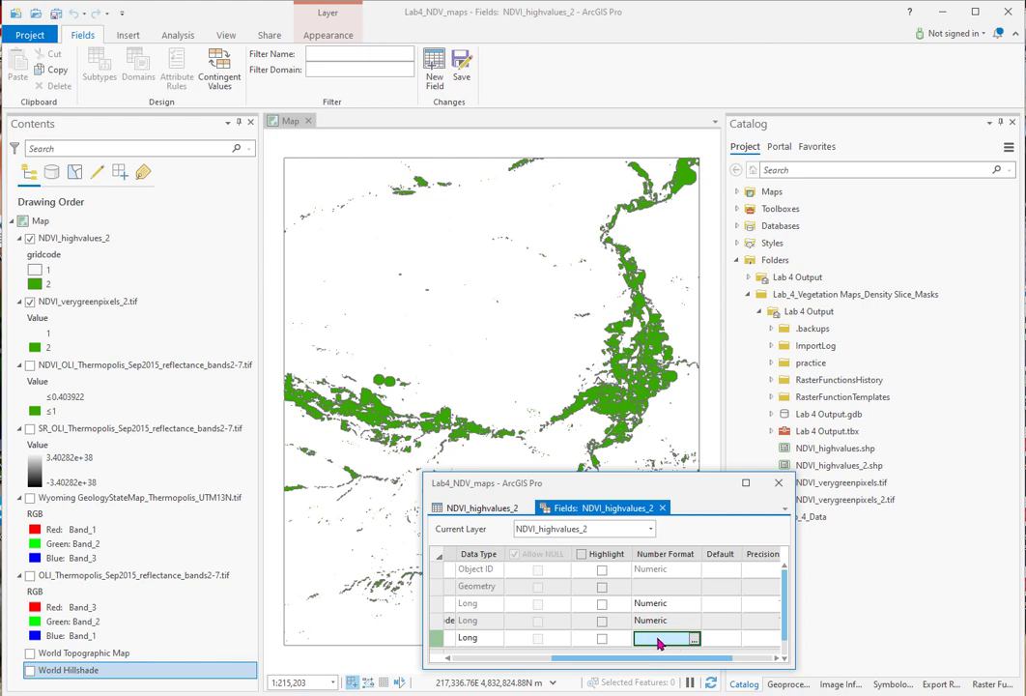
pyautogui.click(692, 642)
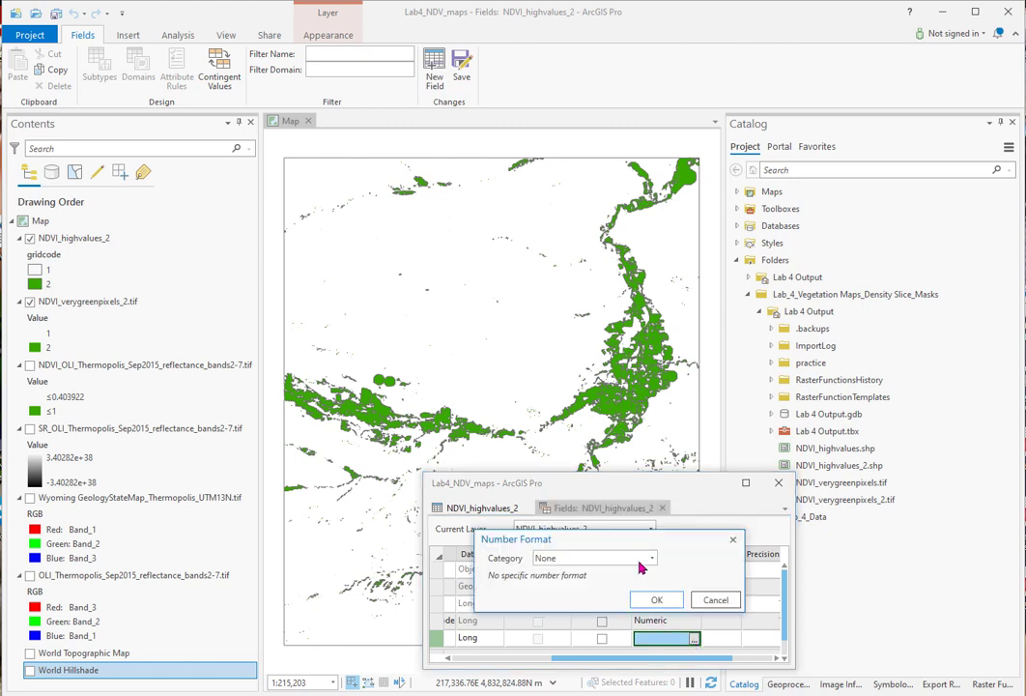
pyautogui.click(653, 558)
pyautogui.scroll(-3, 735, 416)
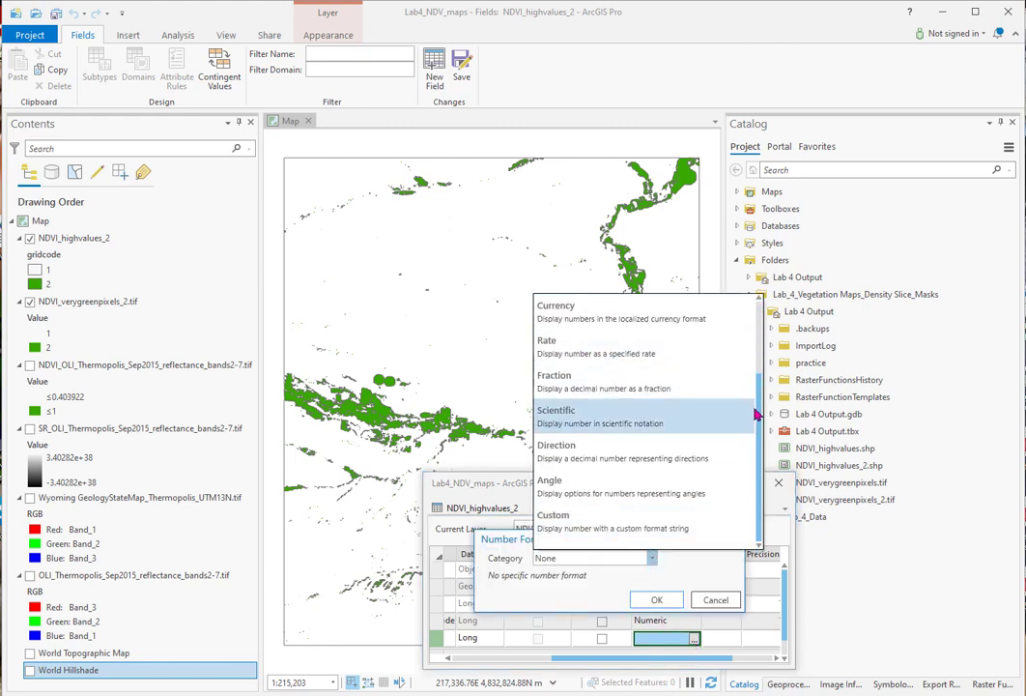
pyautogui.scroll(3, 762, 423)
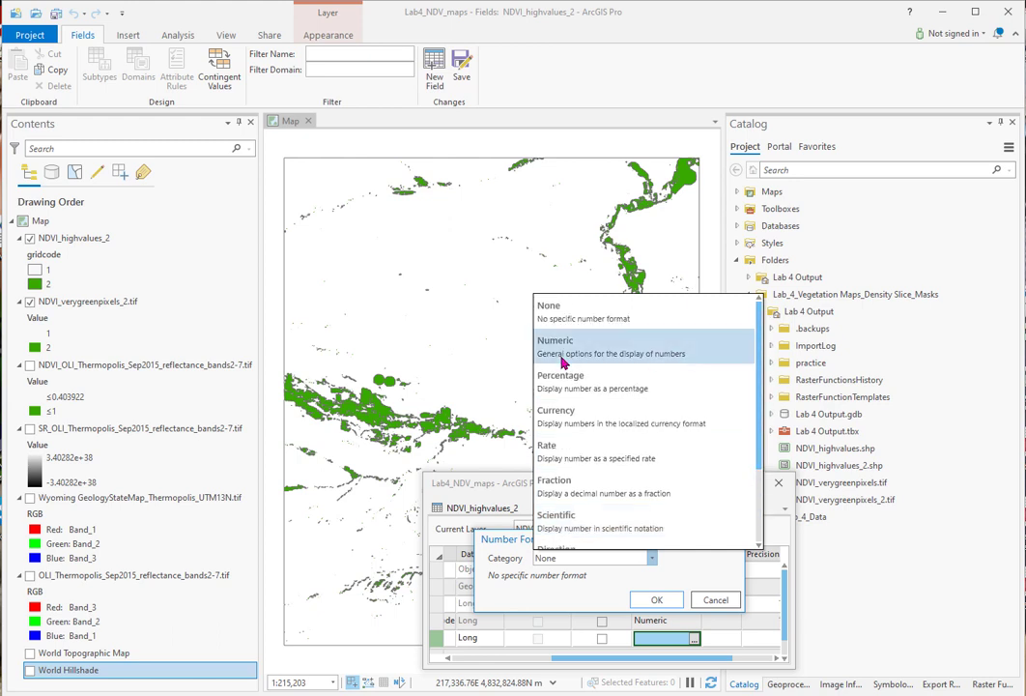
pyautogui.click(563, 363)
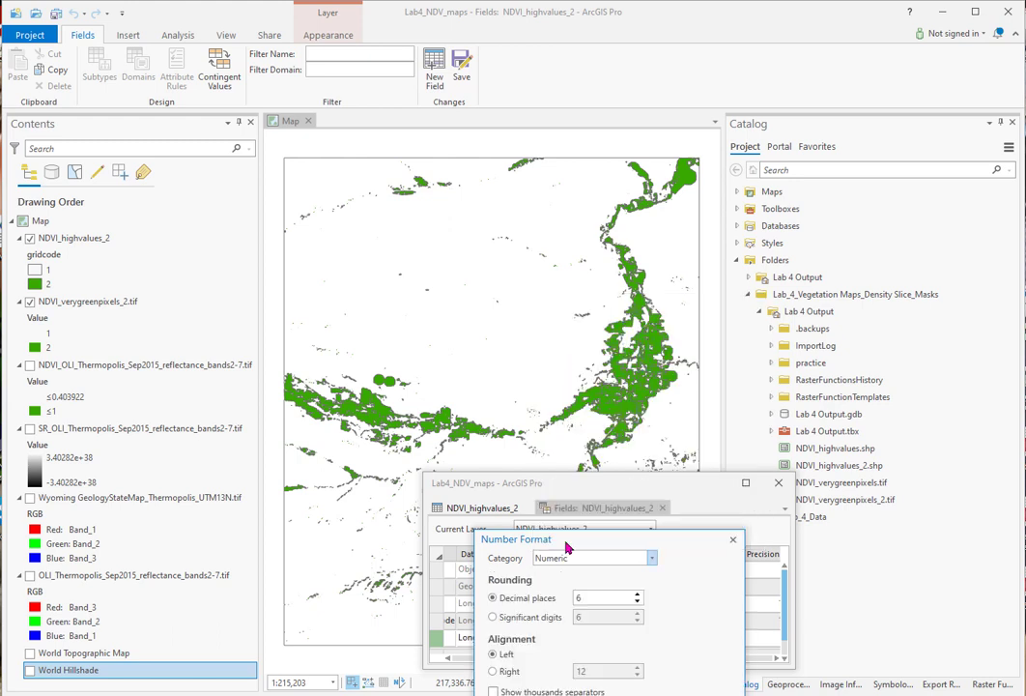
pyautogui.click(637, 603)
pyautogui.moveTo(682, 539); pyautogui.dragTo(682, 328)
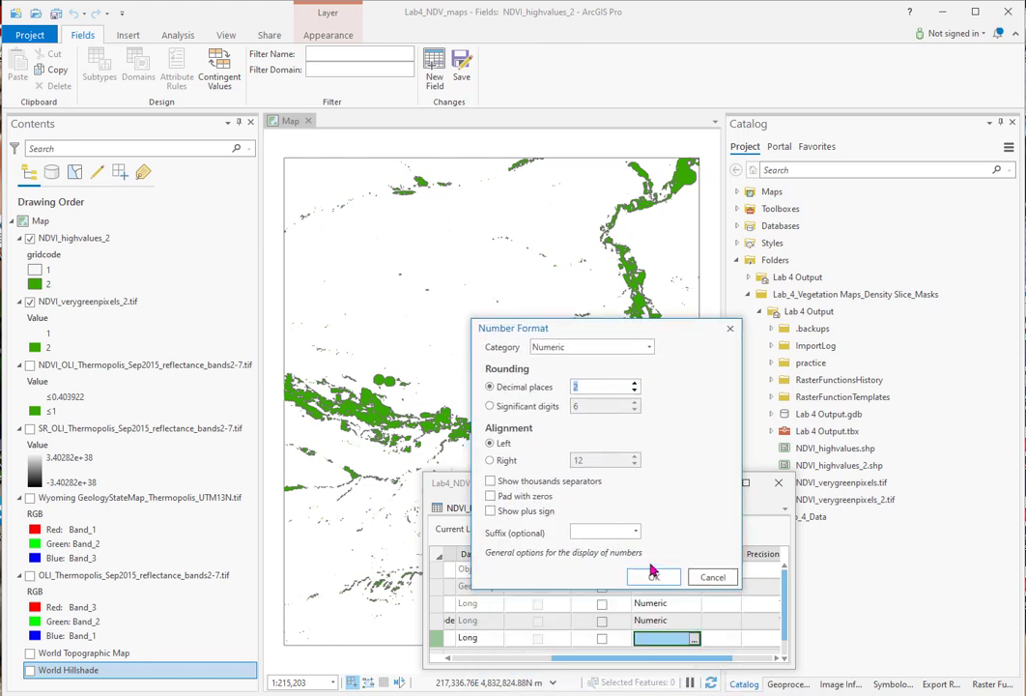
pyautogui.click(655, 577)
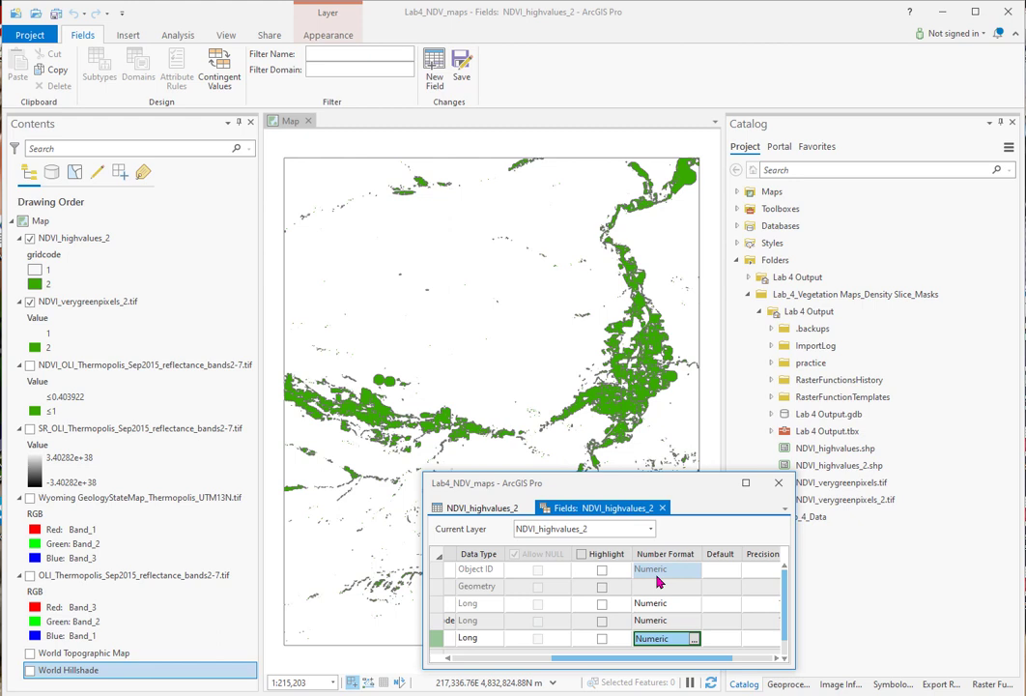
pyautogui.click(725, 643)
pyautogui.click(460, 69)
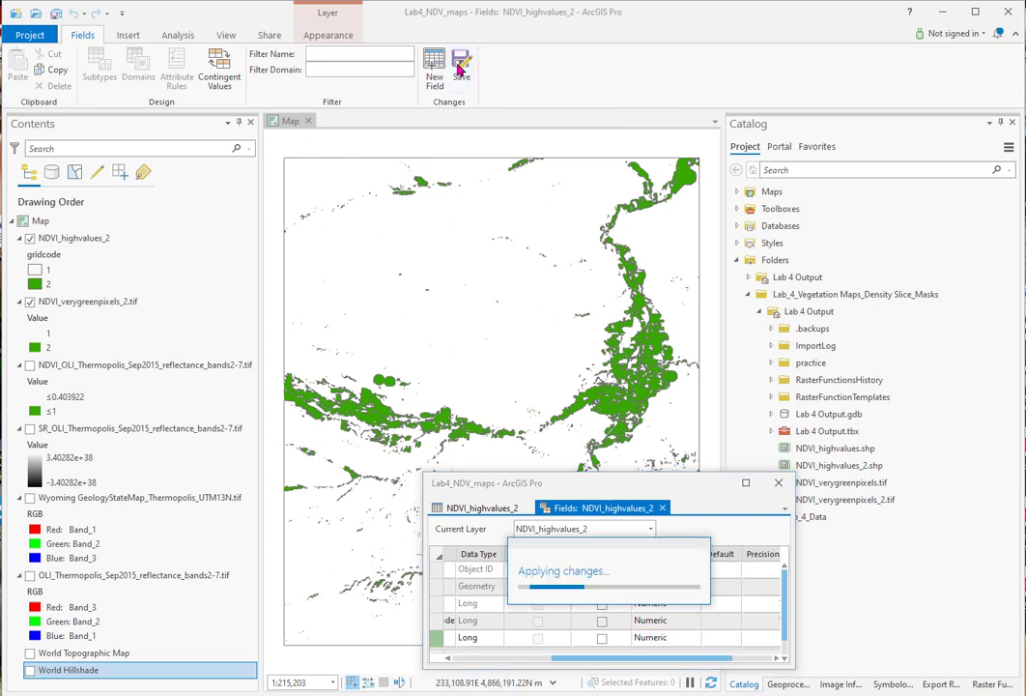
# Step: Set up Calculate Geometry on the Area2 field of NDVI_highvalues_2 with the Area property in square meters
pyautogui.click(474, 509)
pyautogui.rightClick(578, 547)
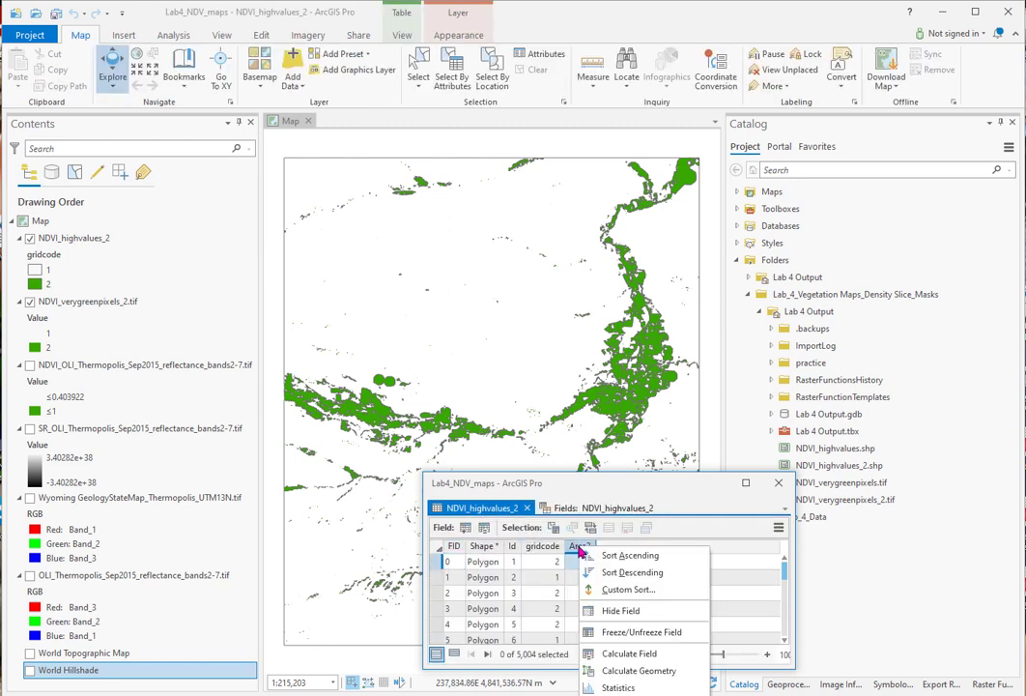
pyautogui.click(632, 670)
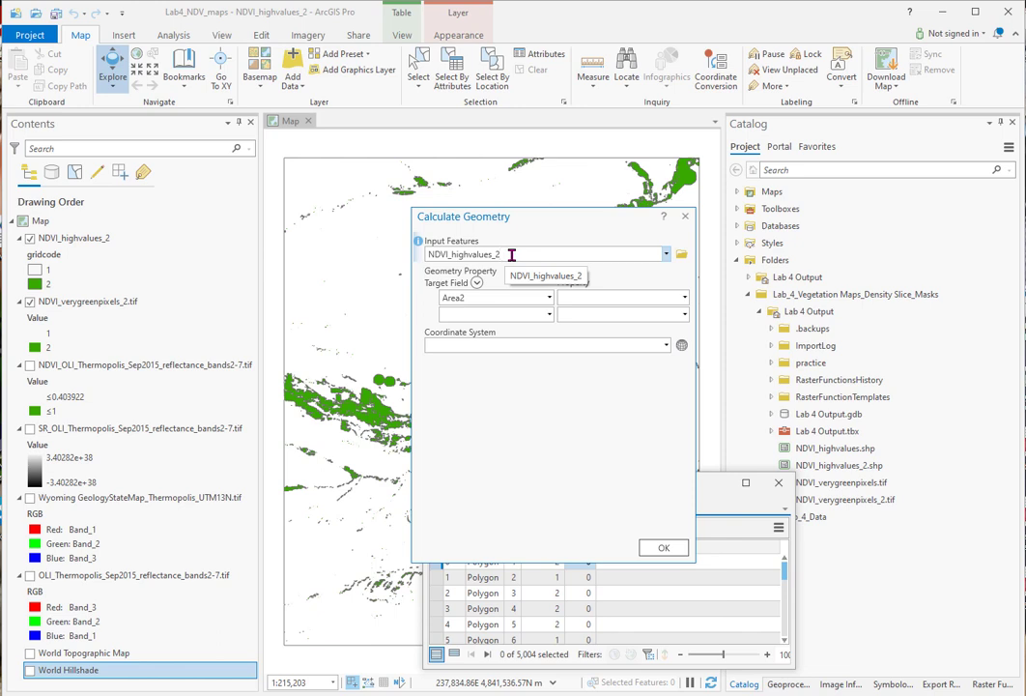
pyautogui.click(684, 299)
pyautogui.click(574, 315)
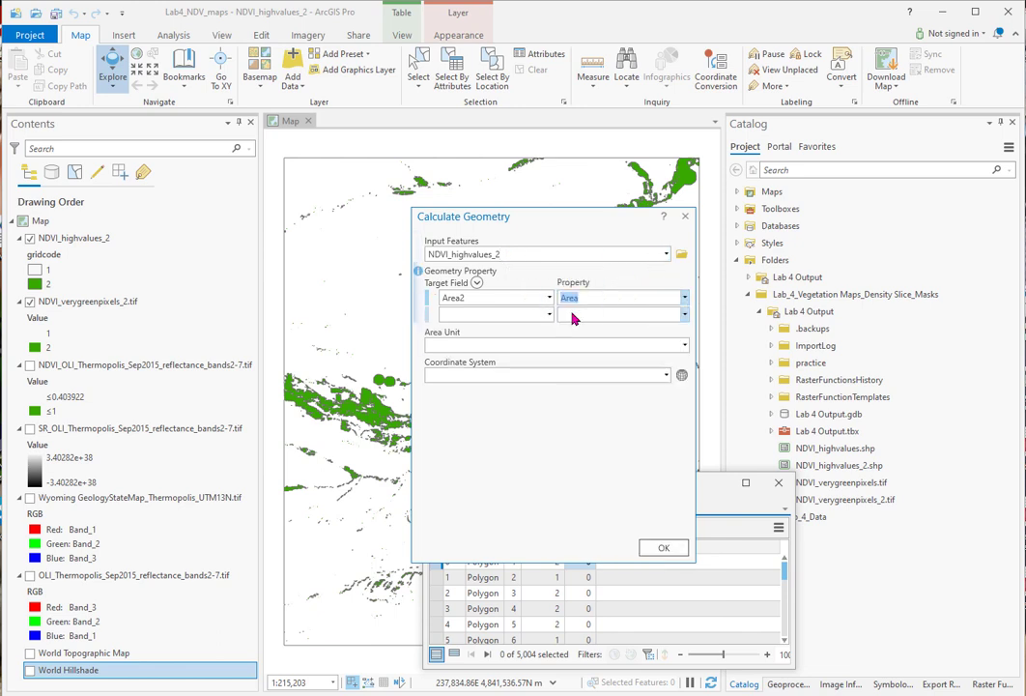
pyautogui.click(685, 345)
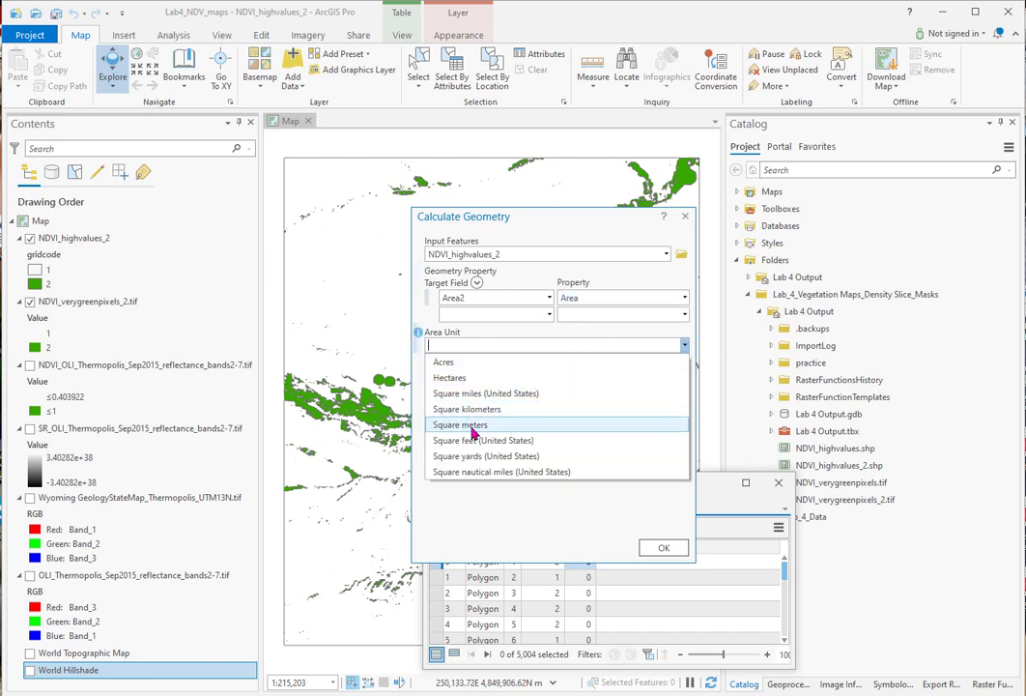
pyautogui.click(472, 427)
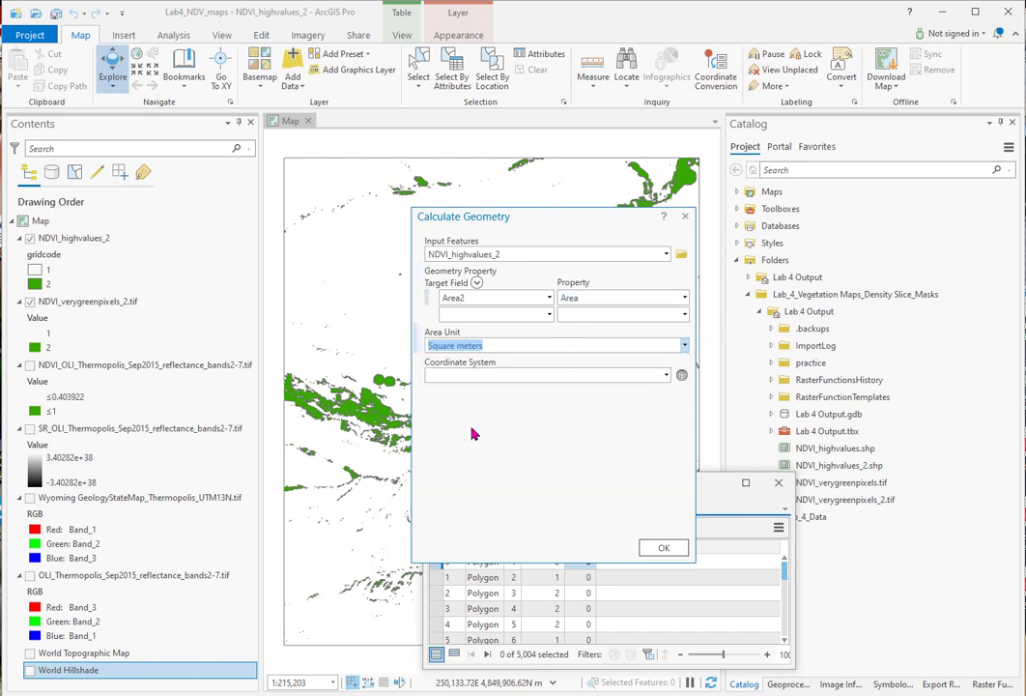
# Step: Choose the WGS 1984 UTM Zone 13N coordinate system from the layers and run the area calculation
pyautogui.click(682, 376)
pyautogui.click(381, 387)
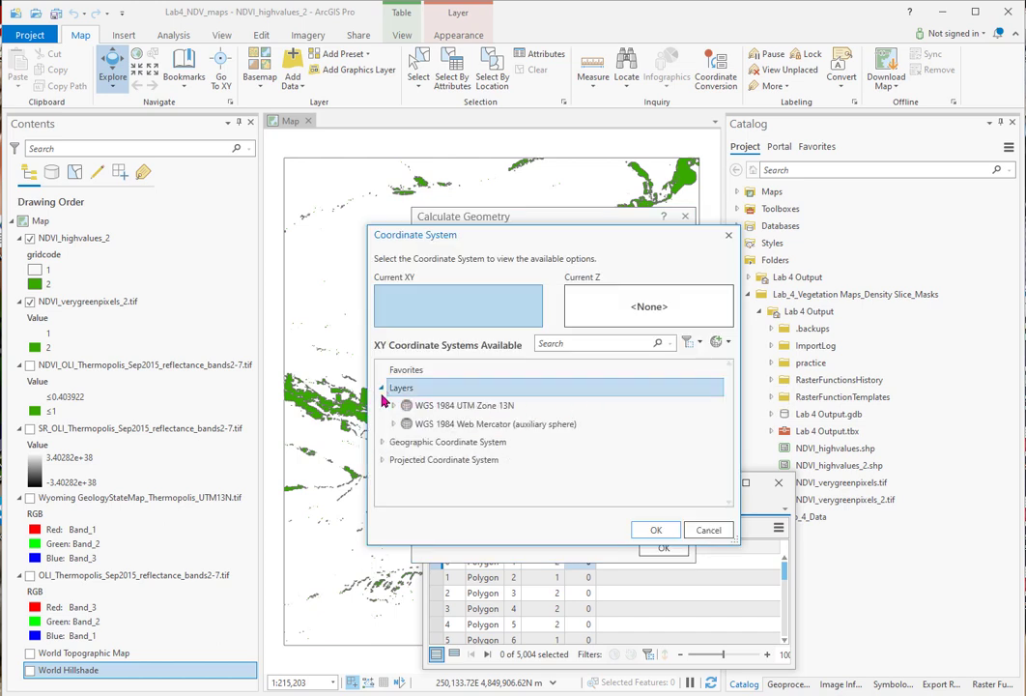
pyautogui.click(432, 407)
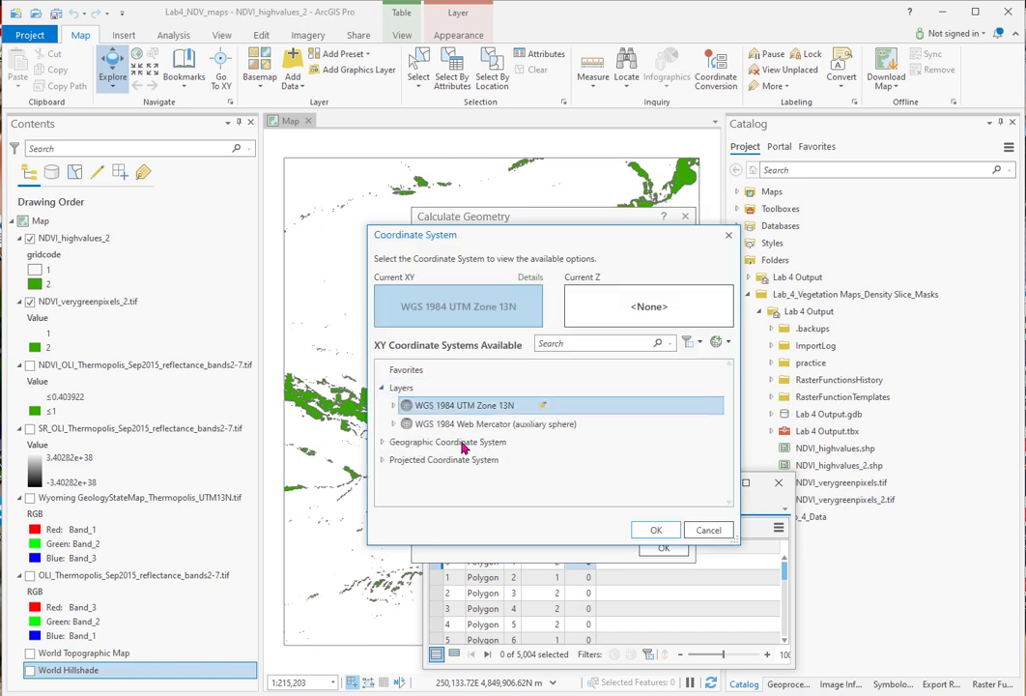
pyautogui.click(656, 531)
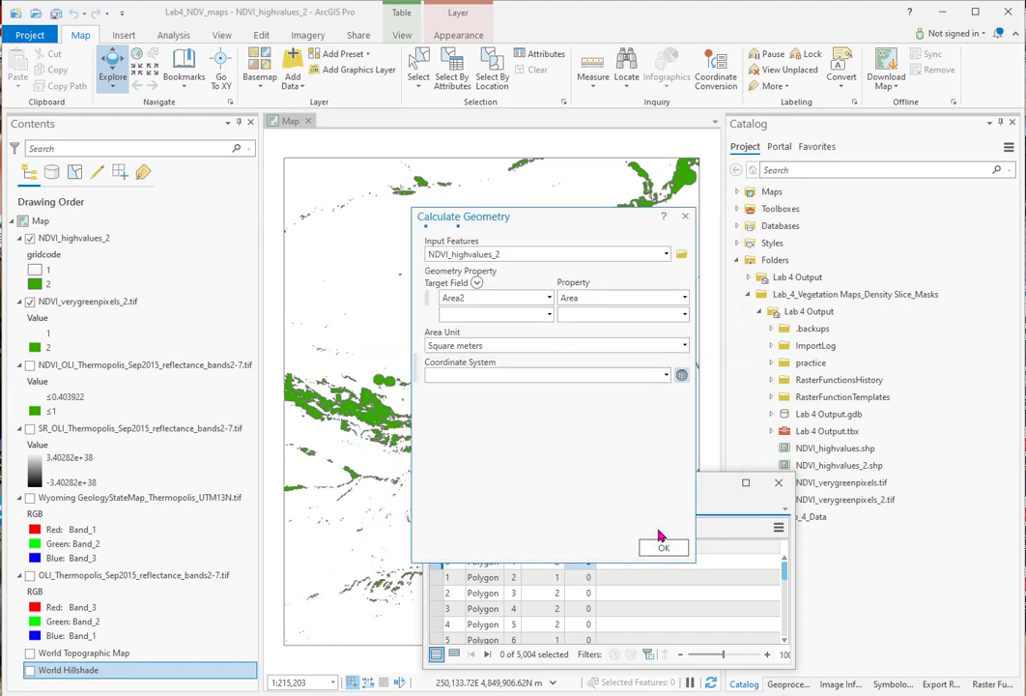
pyautogui.click(663, 548)
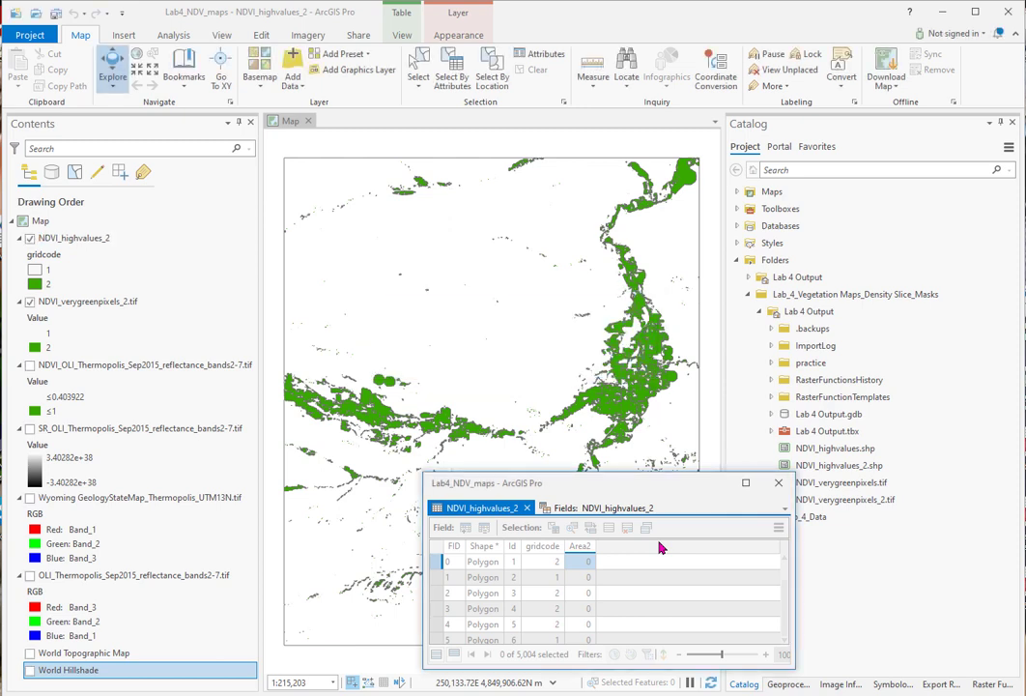
# Step: Run Summary Statistics on NDVI_highvalues_2 for the Sum of Area2, using gridcode as the case field
pyautogui.scroll(-10, 660, 578)
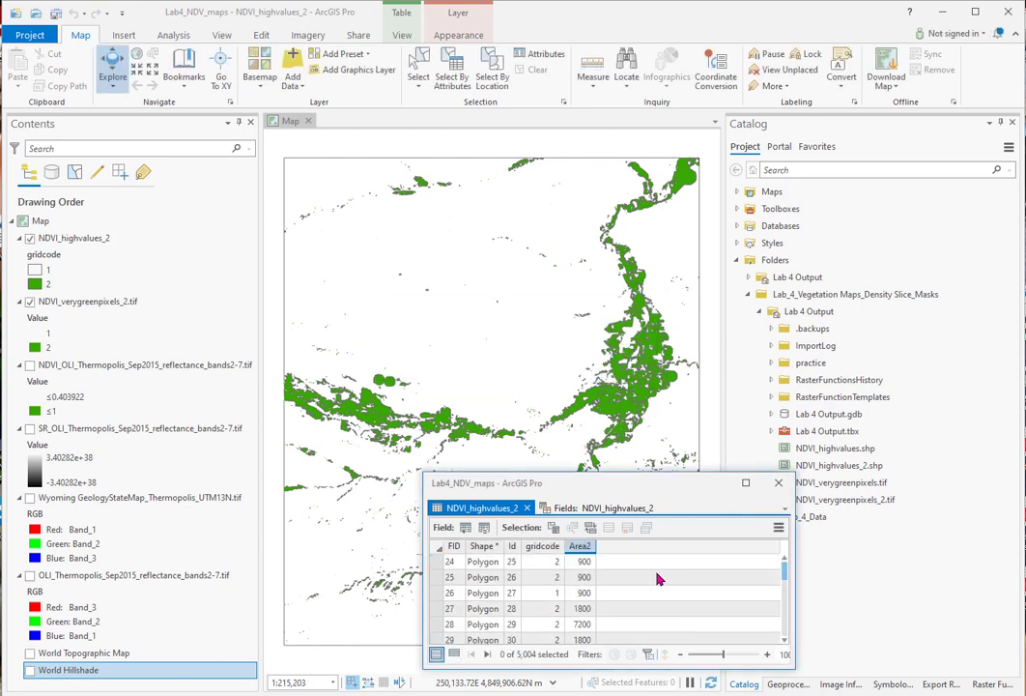
pyautogui.scroll(8, 658, 579)
pyautogui.scroll(2, 656, 579)
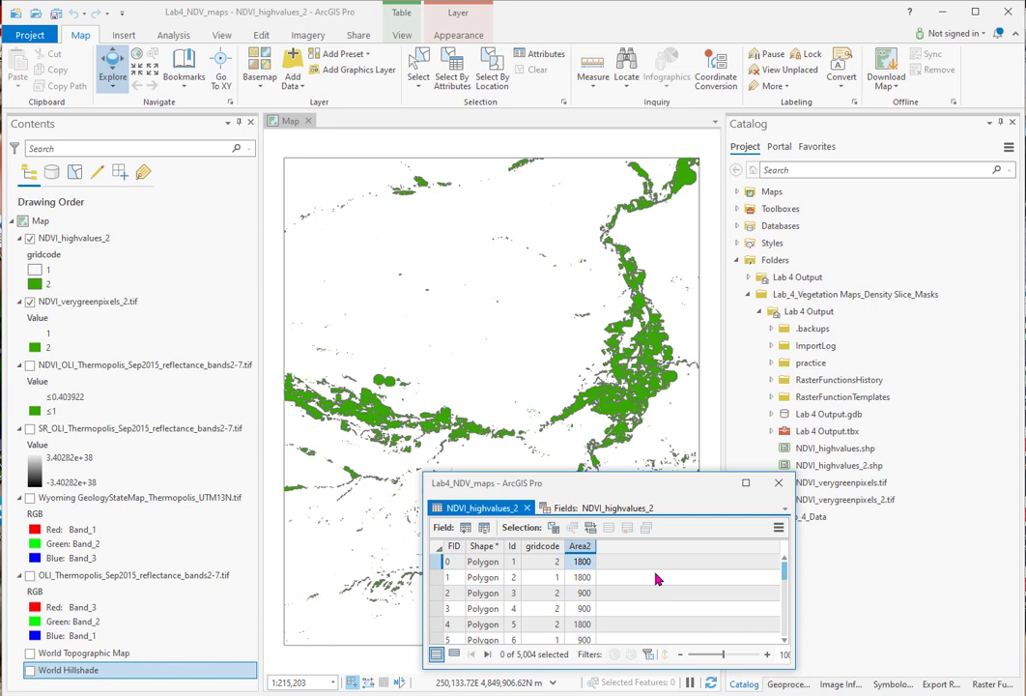
pyautogui.rightClick(581, 552)
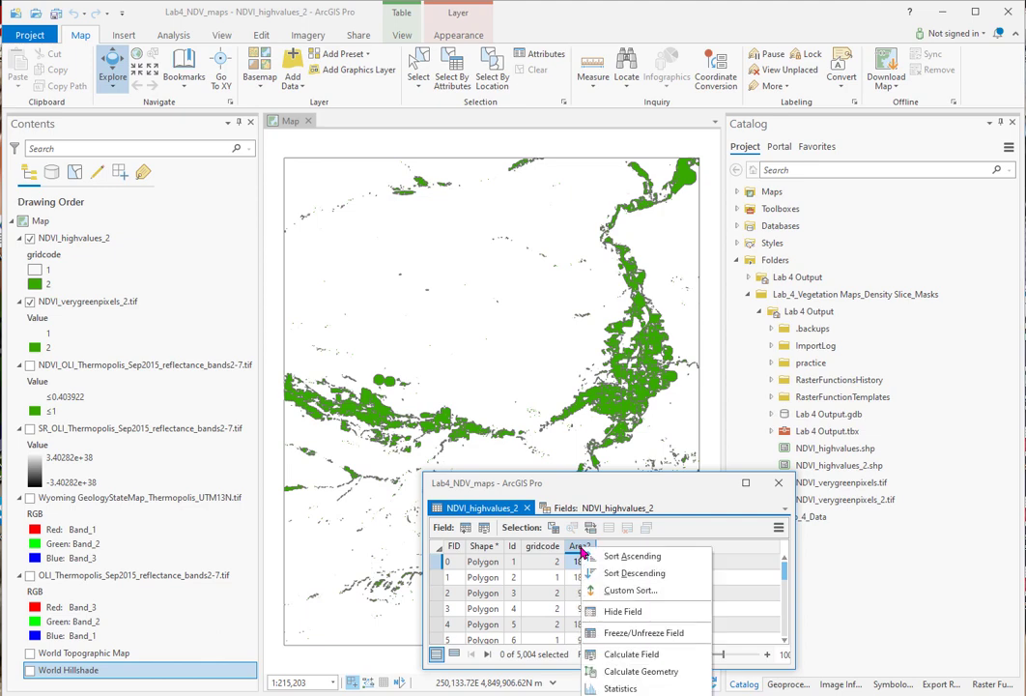
pyautogui.click(620, 688)
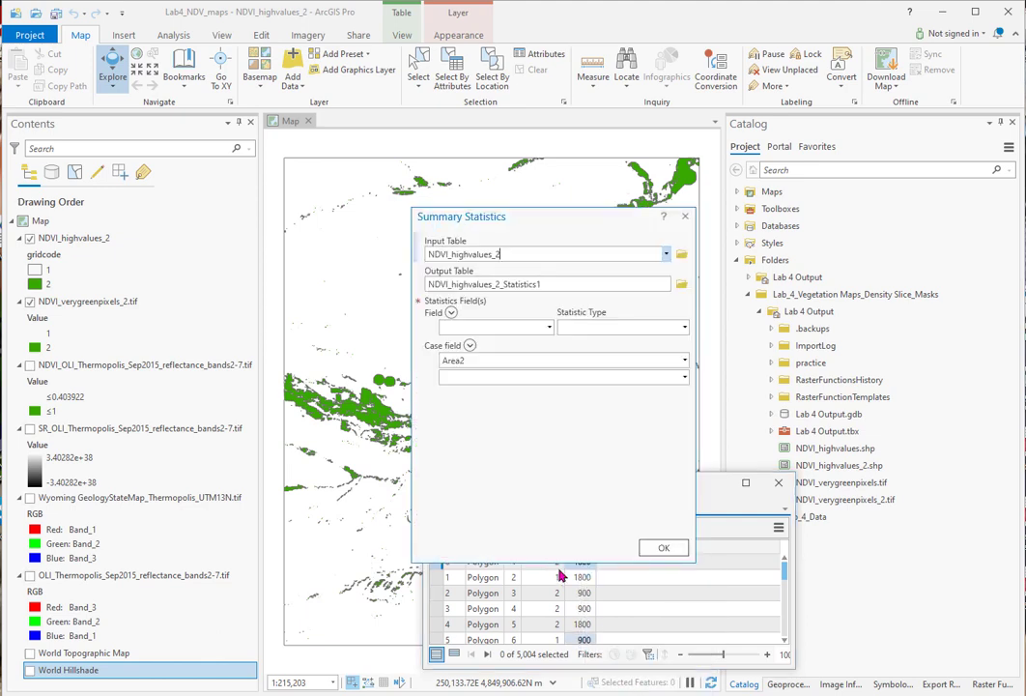
pyautogui.click(548, 328)
pyautogui.click(460, 391)
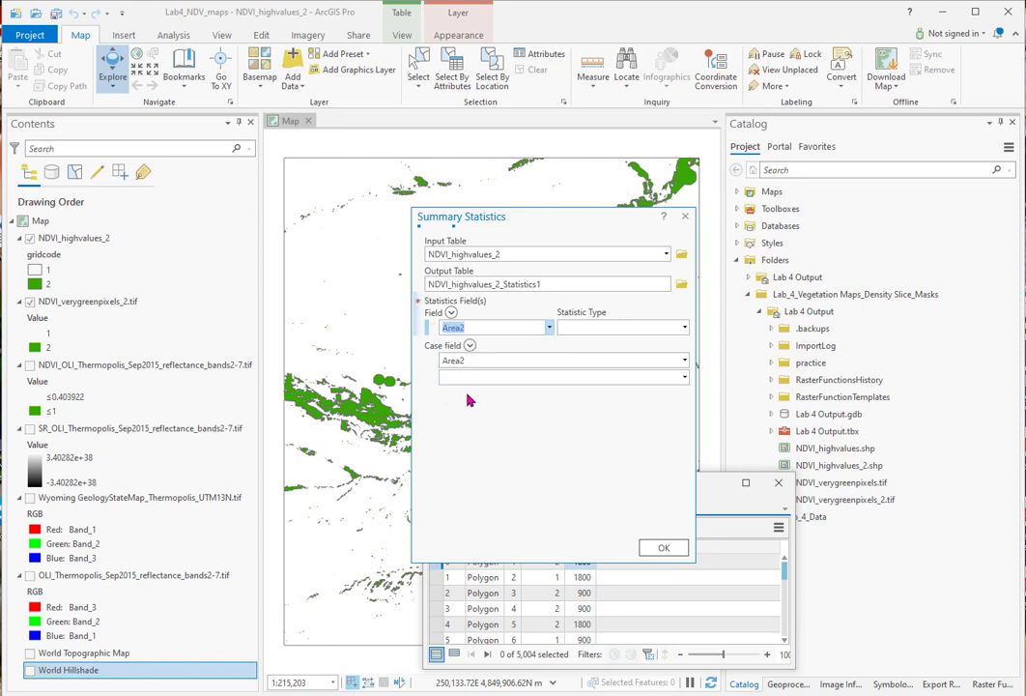
pyautogui.click(685, 378)
pyautogui.click(466, 440)
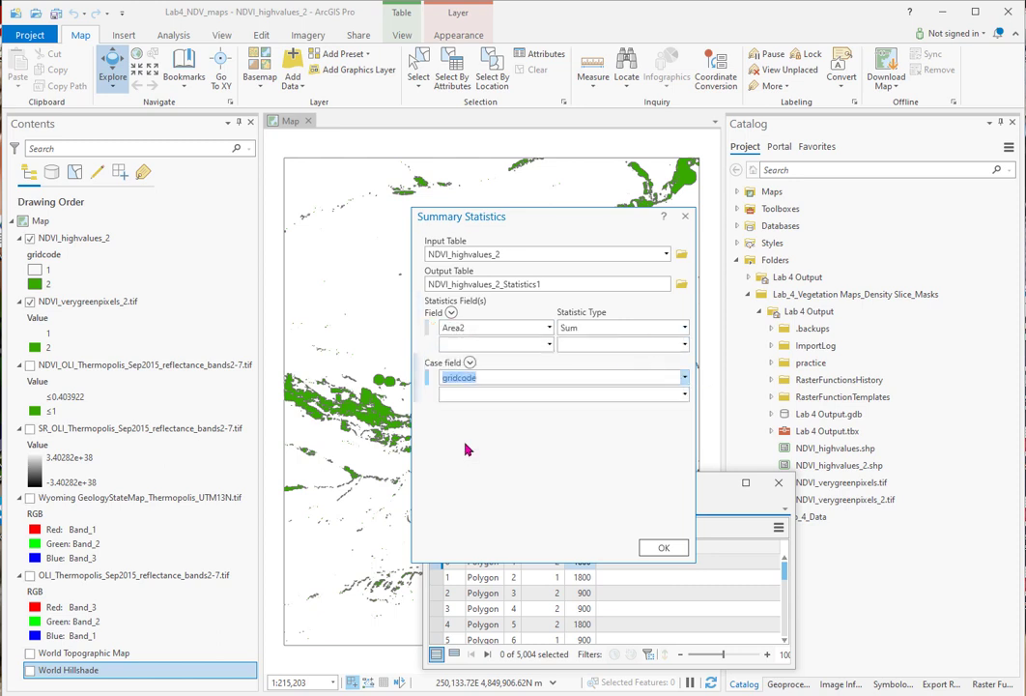
pyautogui.click(658, 550)
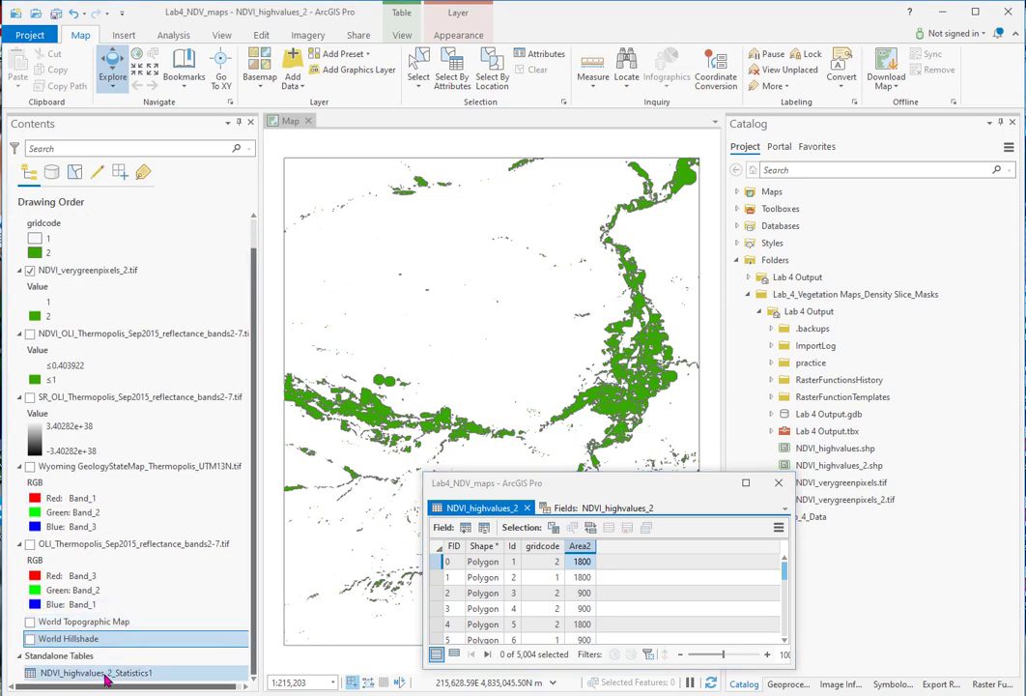
# Step: Open the NDVI_highvalues_2_Statistics1 table docked with the other tables in the floating window and save the project
pyautogui.rightClick(105, 679)
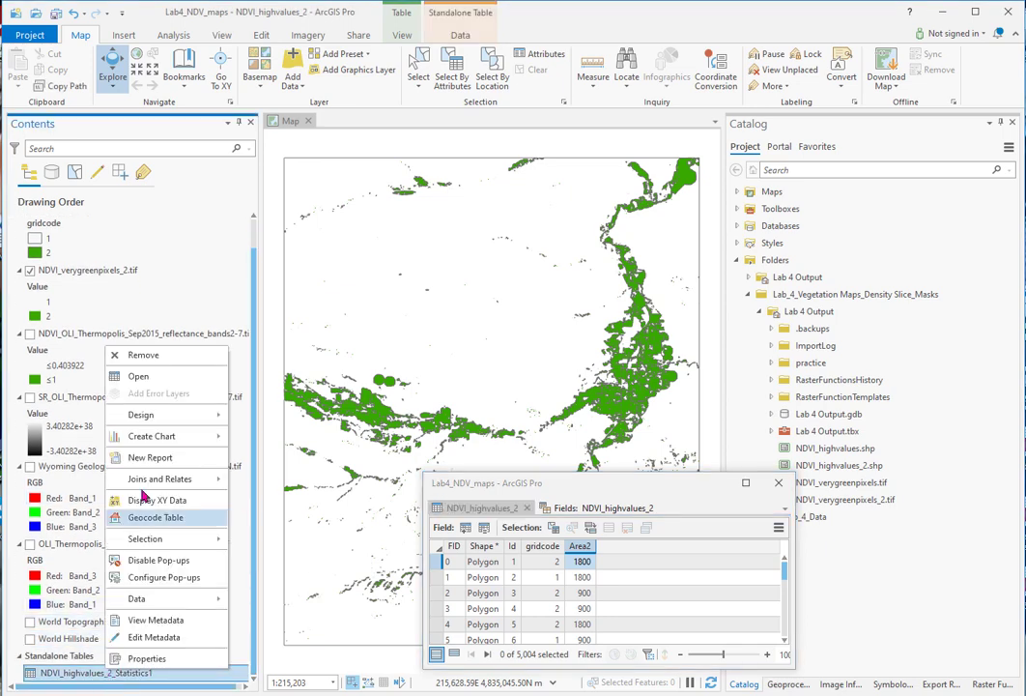
pyautogui.click(138, 379)
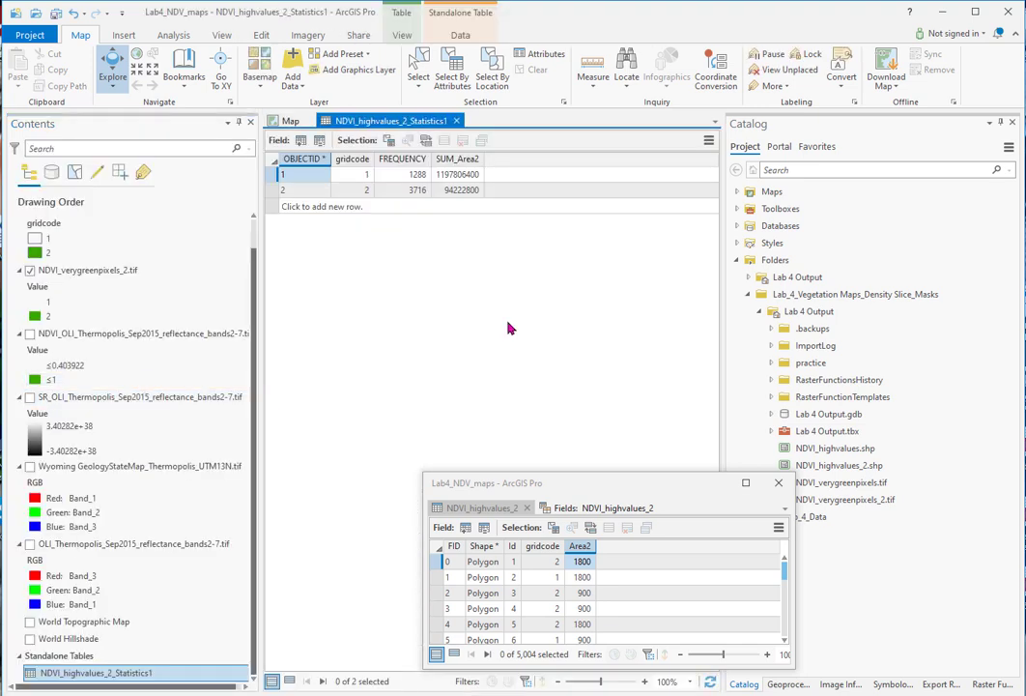
pyautogui.moveTo(422, 140); pyautogui.dragTo(518, 467)
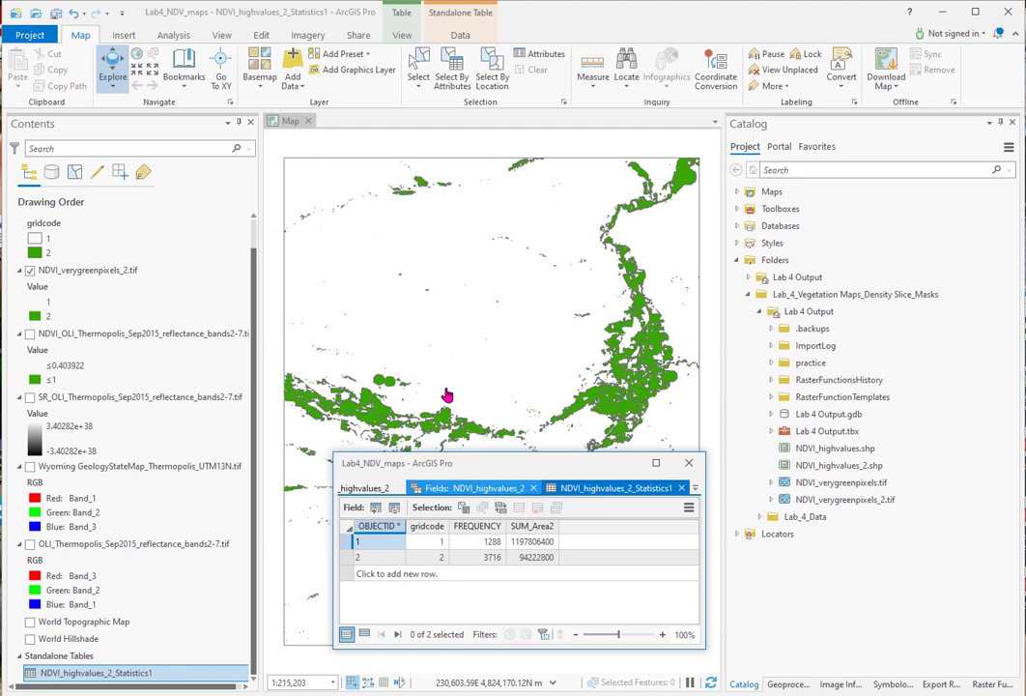
pyautogui.click(56, 13)
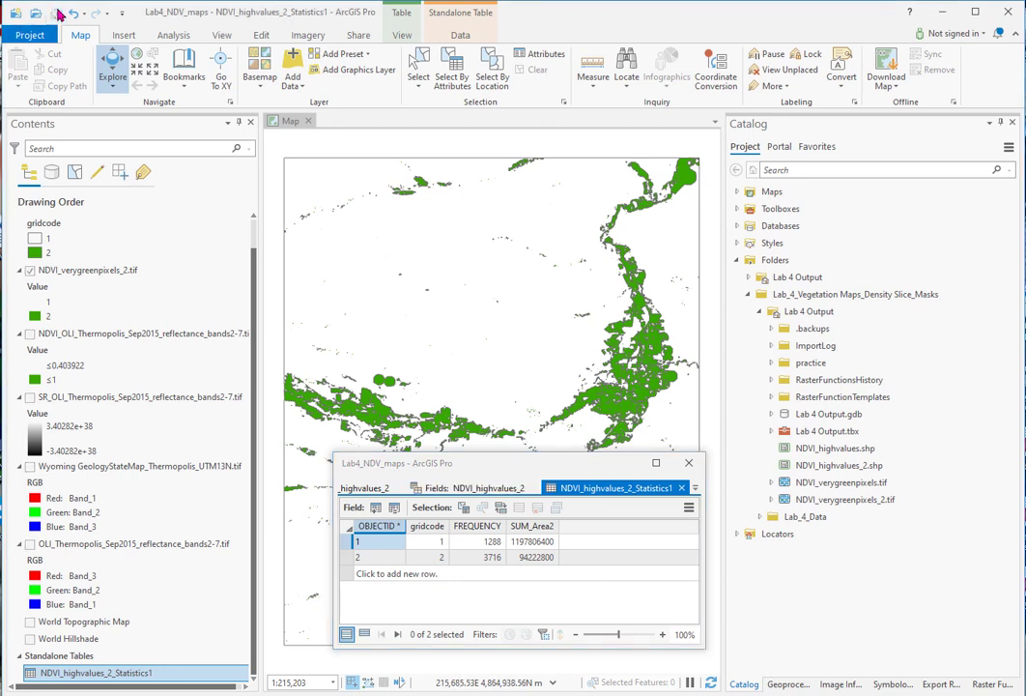